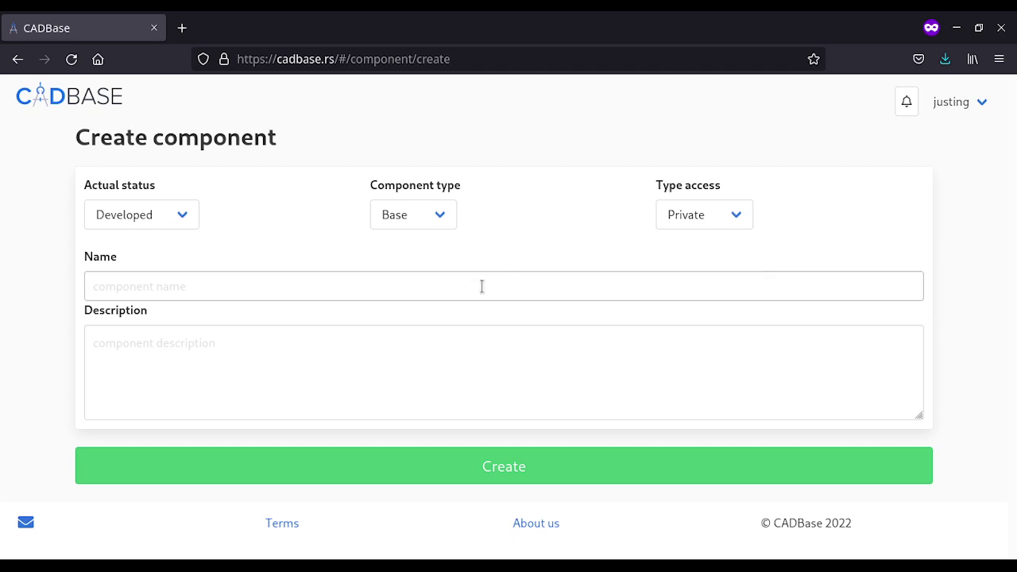
# Step: Name the new component "Free Wheels GL... F5" and set its actual status to Launched and type access to Public
pyautogui.click(426, 281)
pyautogui.write('Free Wheels GL... F5')
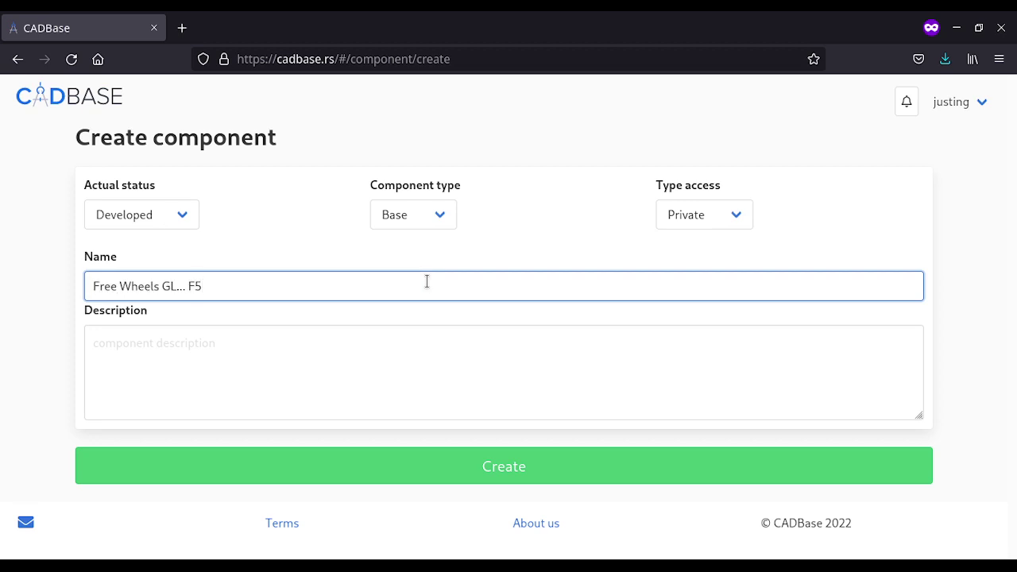
pyautogui.click(179, 213)
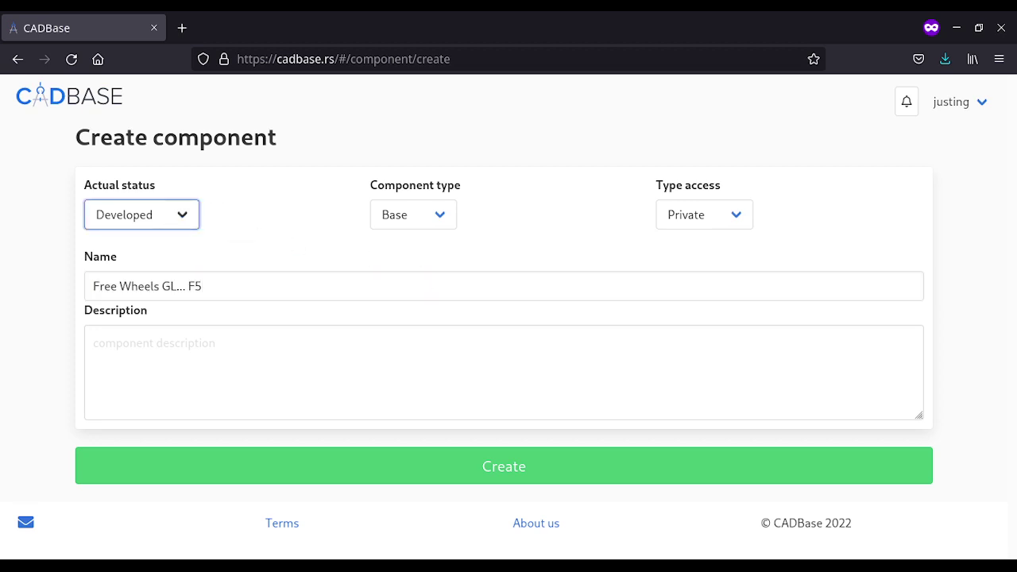
pyautogui.press('Down')
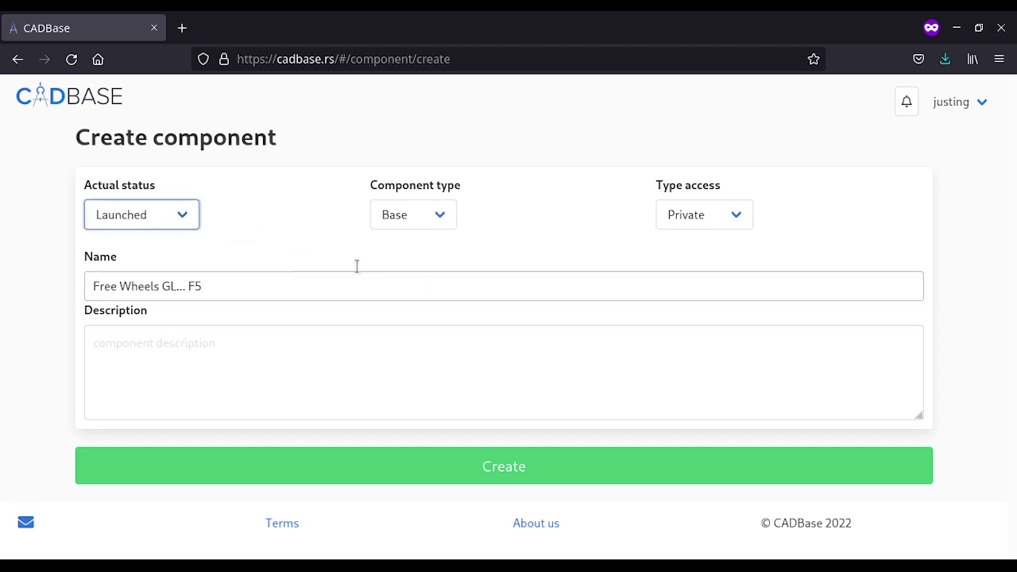
pyautogui.click(704, 225)
pyautogui.press('Down')
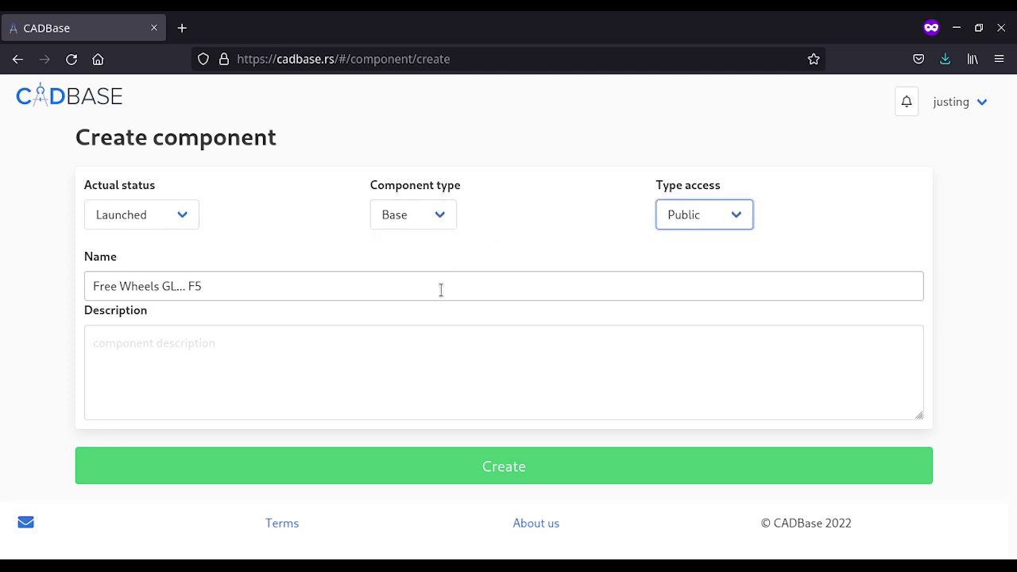
# Step: Paste the prepared text about the GL ... F5-D2(D3) Series into the component's description
pyautogui.click(441, 349)
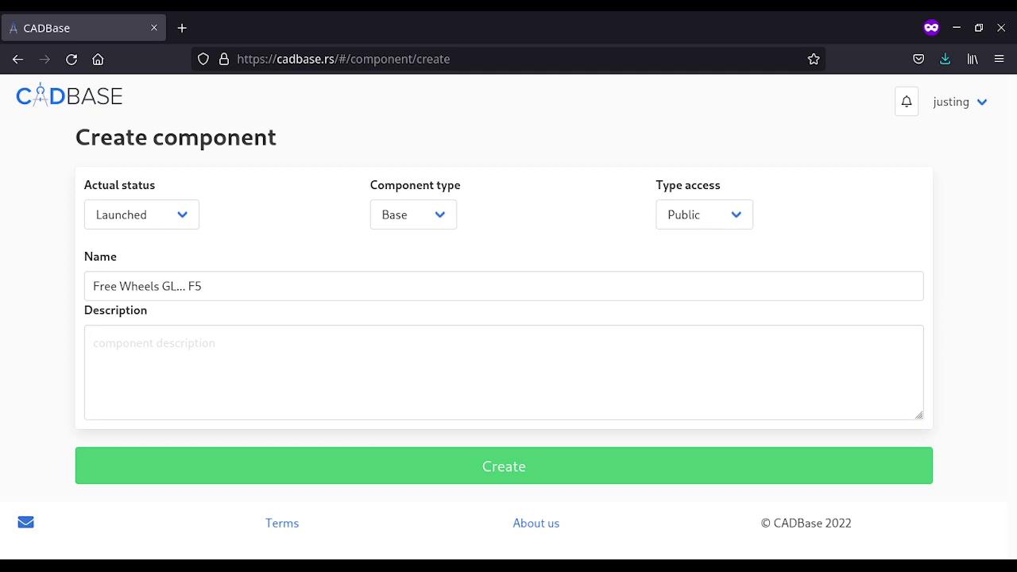
pyautogui.click(356, 329)
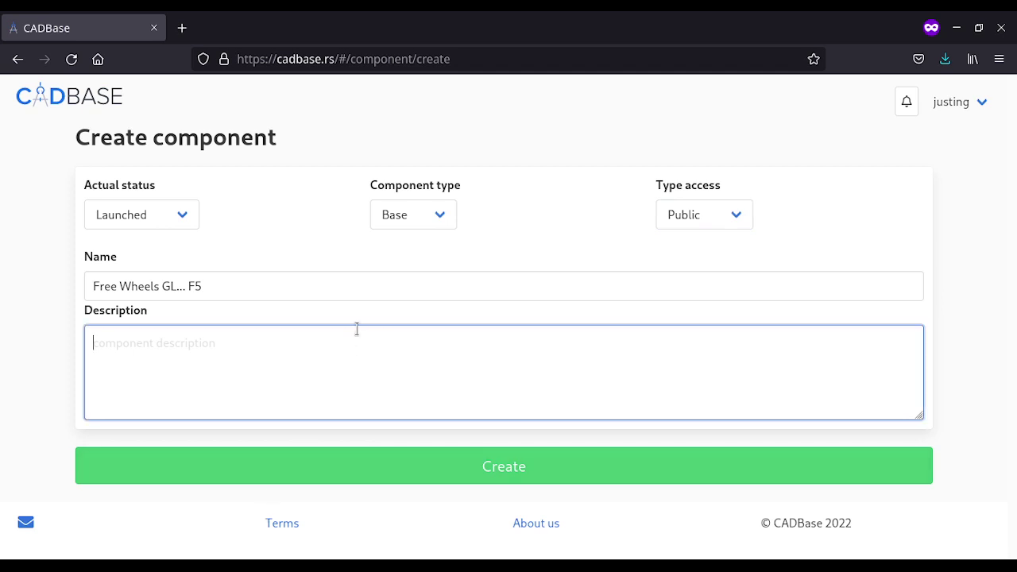
pyautogui.hotkey('ctrl', 'v')
pyautogui.scroll(5, 394, 354)
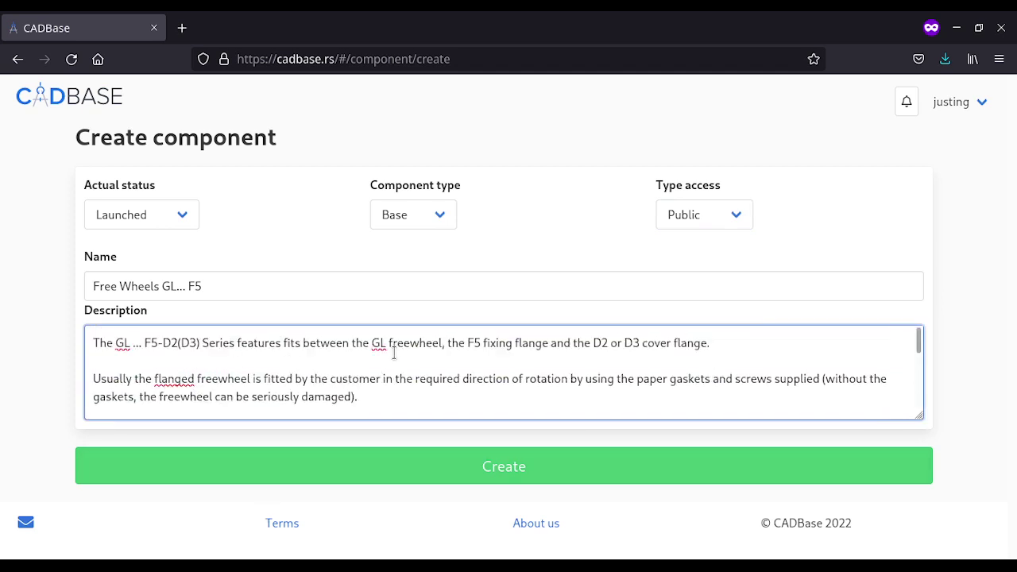
# Step: Set the component type to Custom and create the component
pyautogui.click(427, 215)
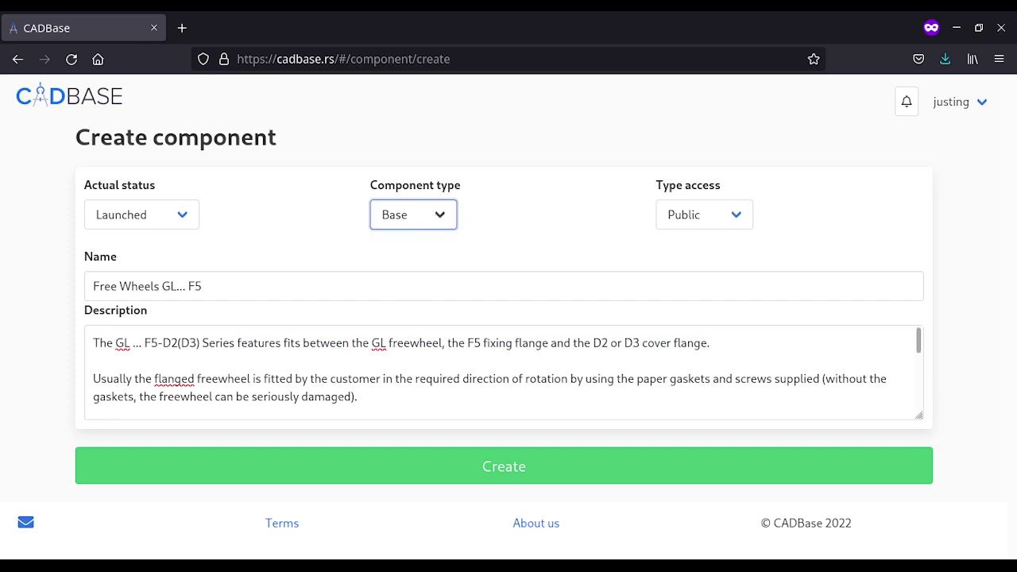
pyautogui.press('Down')
pyautogui.click(437, 470)
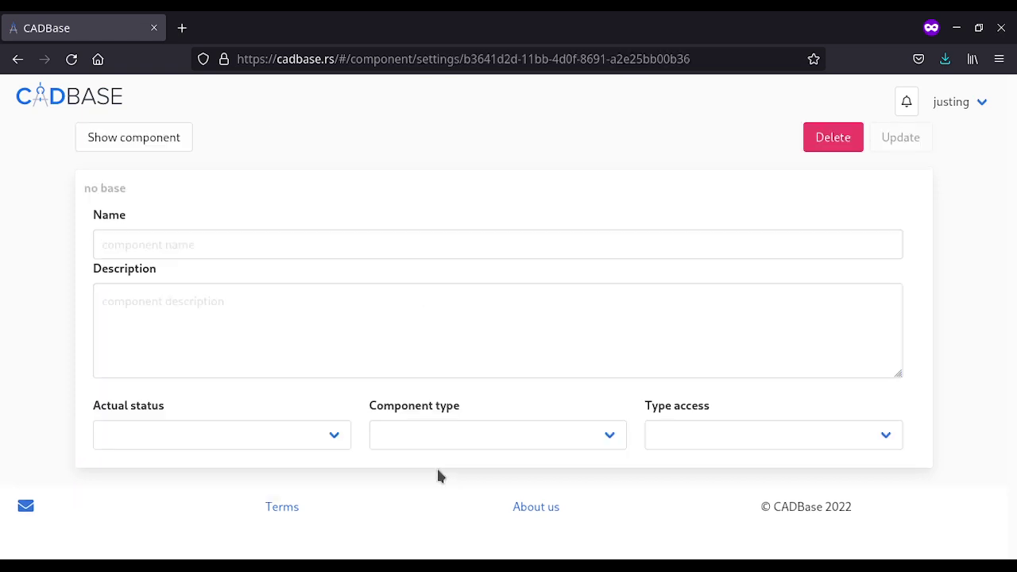
# Step: Add a component modification named "GL 12 F5-D2 (D3) 12" with an empty description, choosing its actual status
pyautogui.scroll(-5, 483, 441)
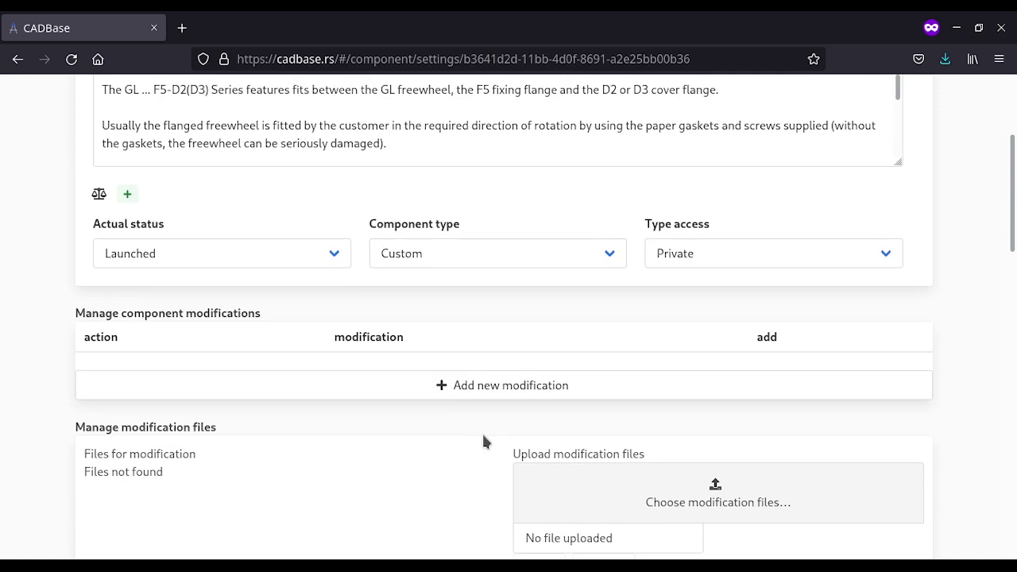
pyautogui.scroll(-3, 350, 300)
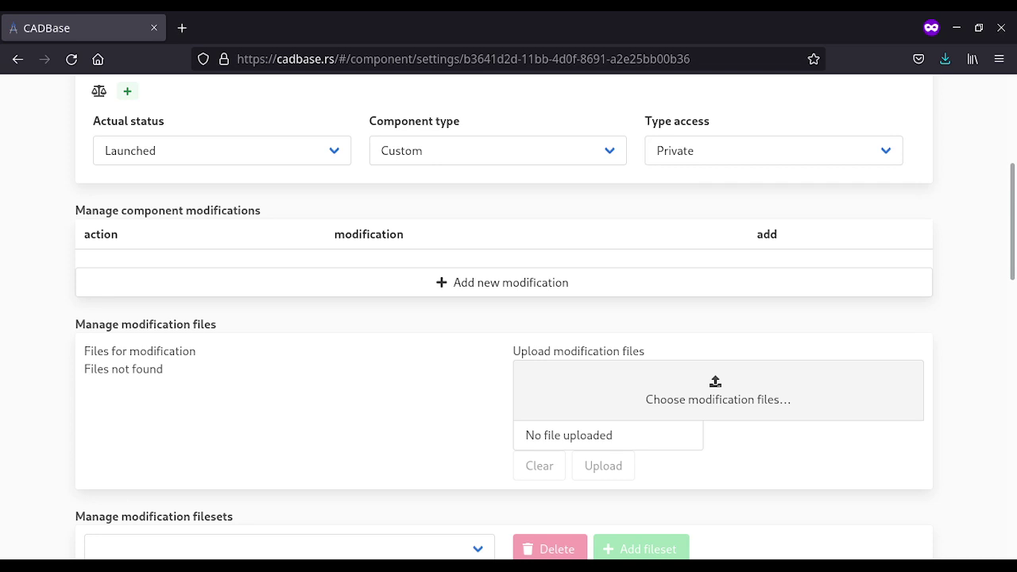
pyautogui.click(481, 287)
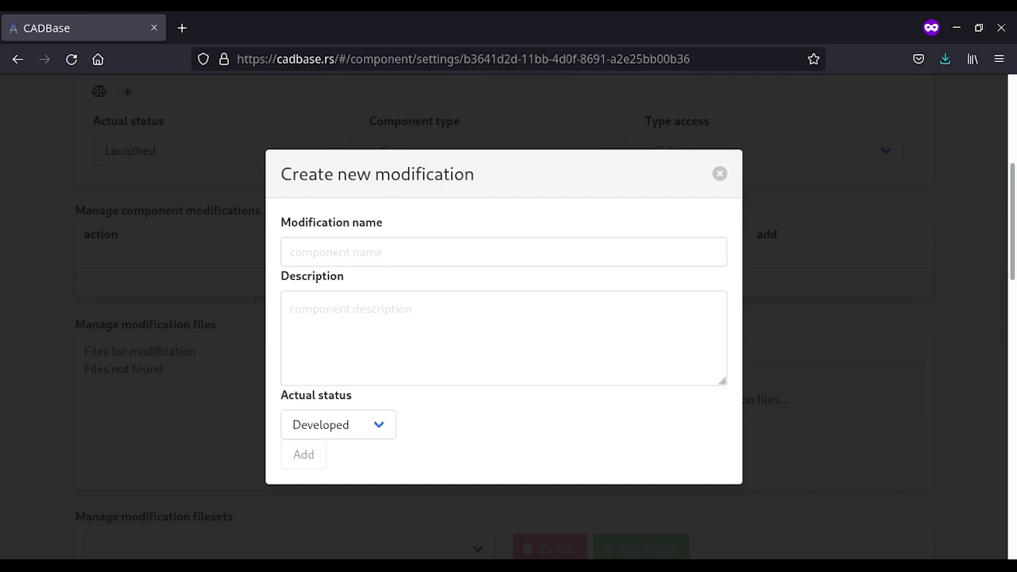
pyautogui.click(357, 258)
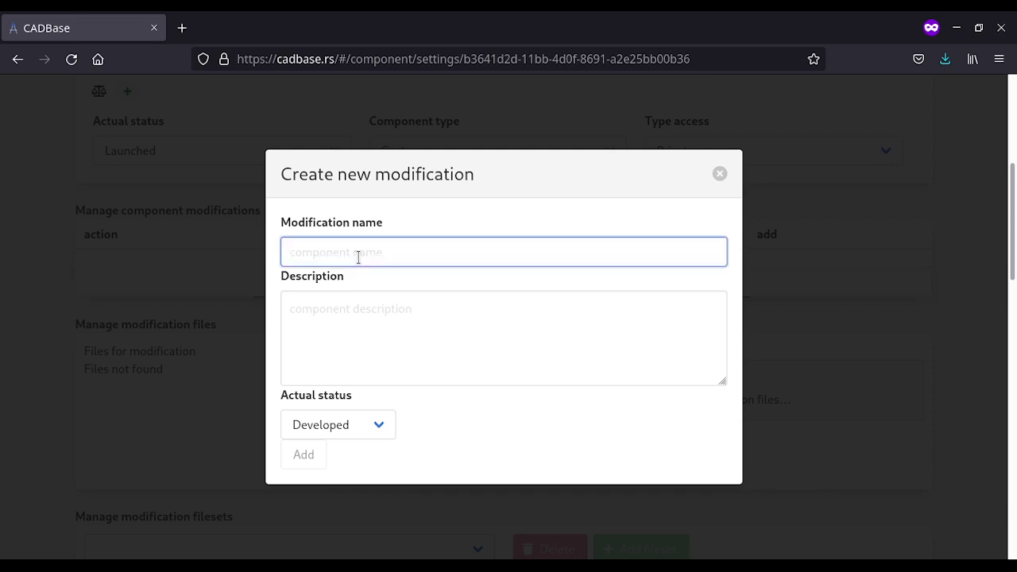
pyautogui.write('GL 12 F5-D2 (D3) 12')
pyautogui.click(384, 307)
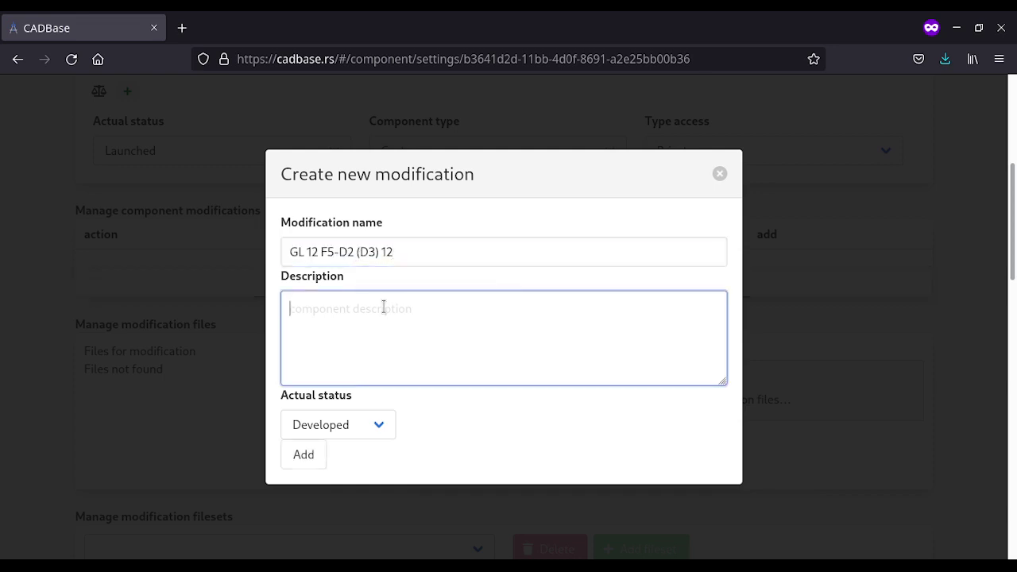
pyautogui.hotkey('alt', 'Tab')
pyautogui.hotkey('alt', 'Tab')
pyautogui.click(320, 428)
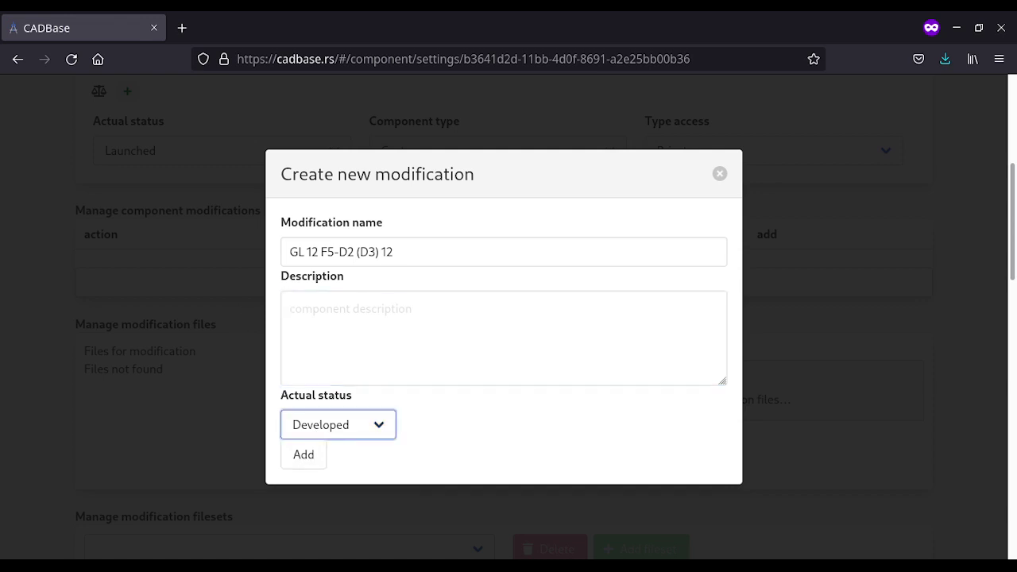
pyautogui.click(342, 370)
pyautogui.click(302, 457)
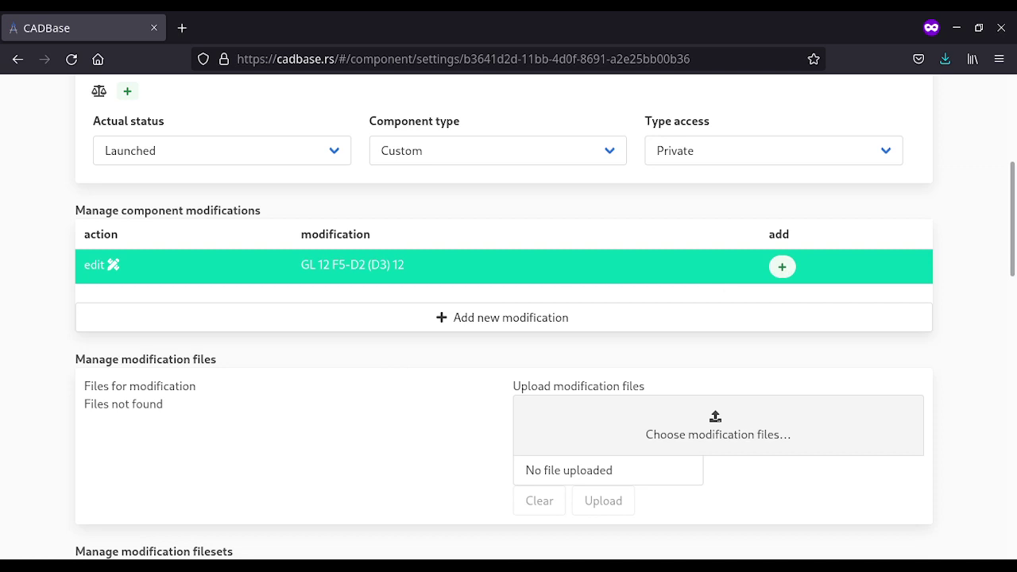
# Step: Add the parameter "dᴴ⁷ (mm)" with value 12 to the GL 12 F5-D2 (D3) 12 modification
pyautogui.click(782, 267)
pyautogui.click(567, 291)
pyautogui.write('dᴴ⁷ (mm)')
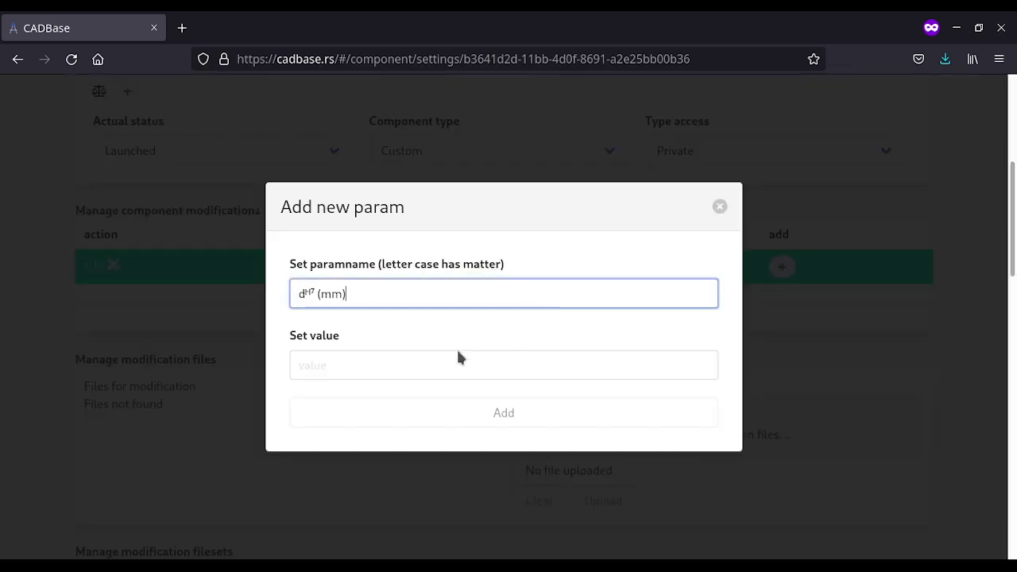
pyautogui.click(433, 367)
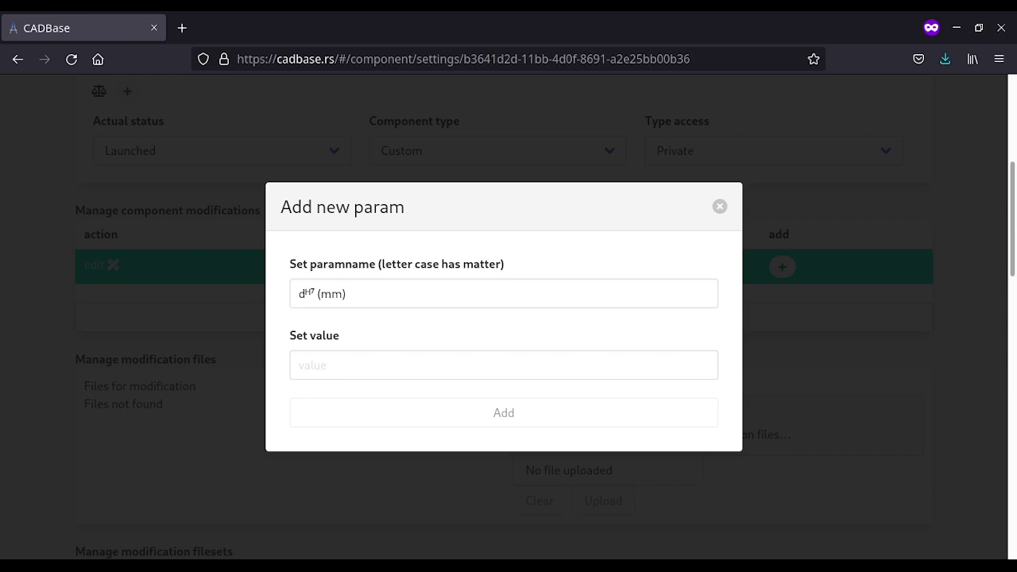
pyautogui.click(503, 365)
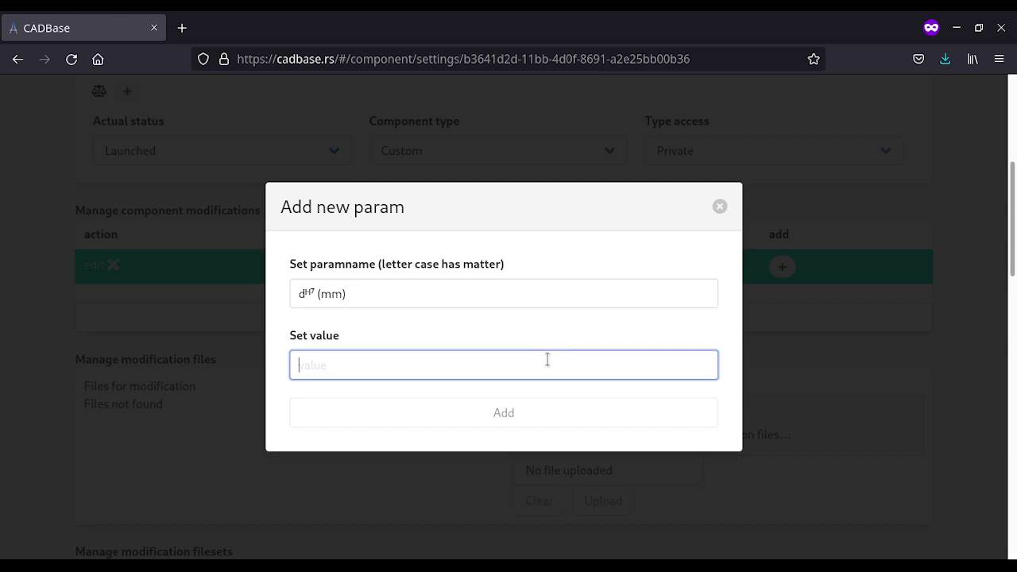
pyautogui.write('12')
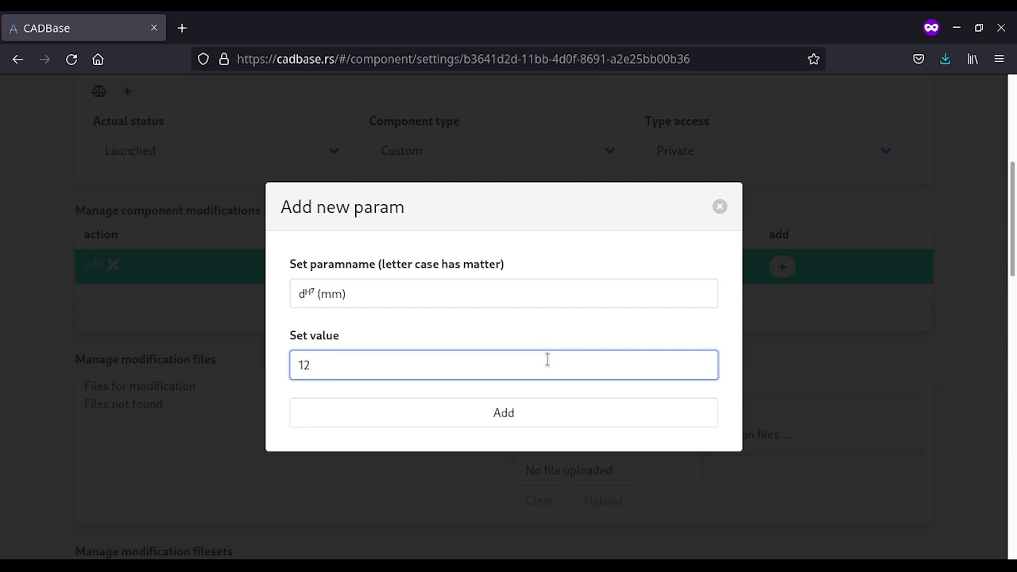
pyautogui.click(534, 413)
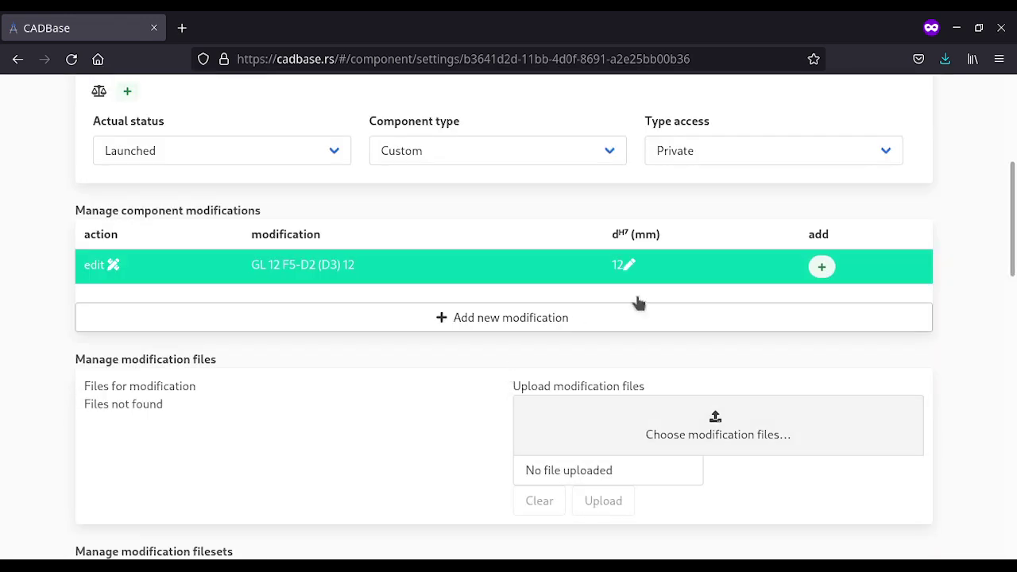
# Step: Add the parameter "L (mm)" with value 42 to the GL 12 F5-D2 (D3) 12 modification
pyautogui.click(823, 272)
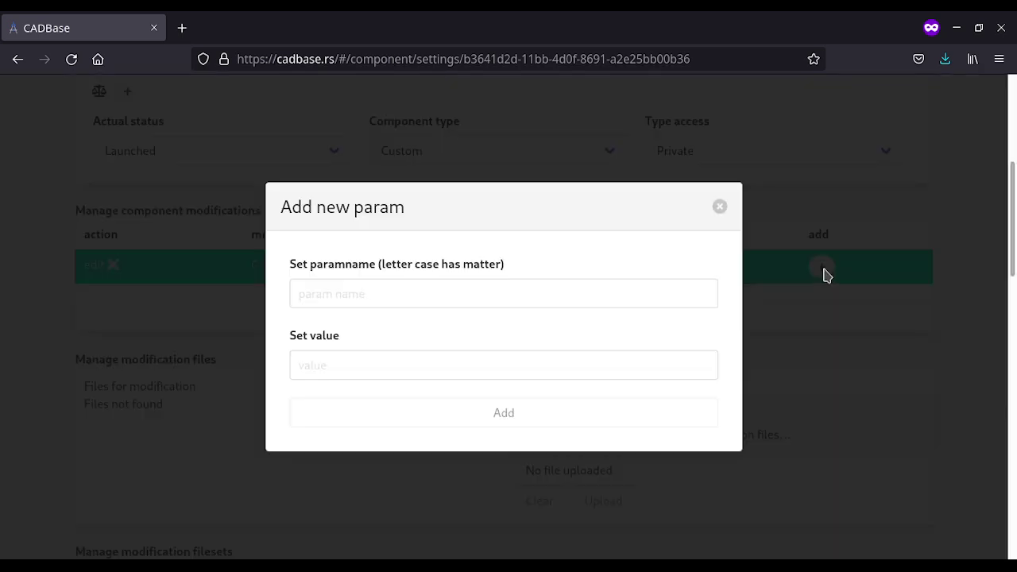
pyautogui.click(569, 302)
pyautogui.click(370, 297)
pyautogui.write('L (mm)')
pyautogui.click(367, 370)
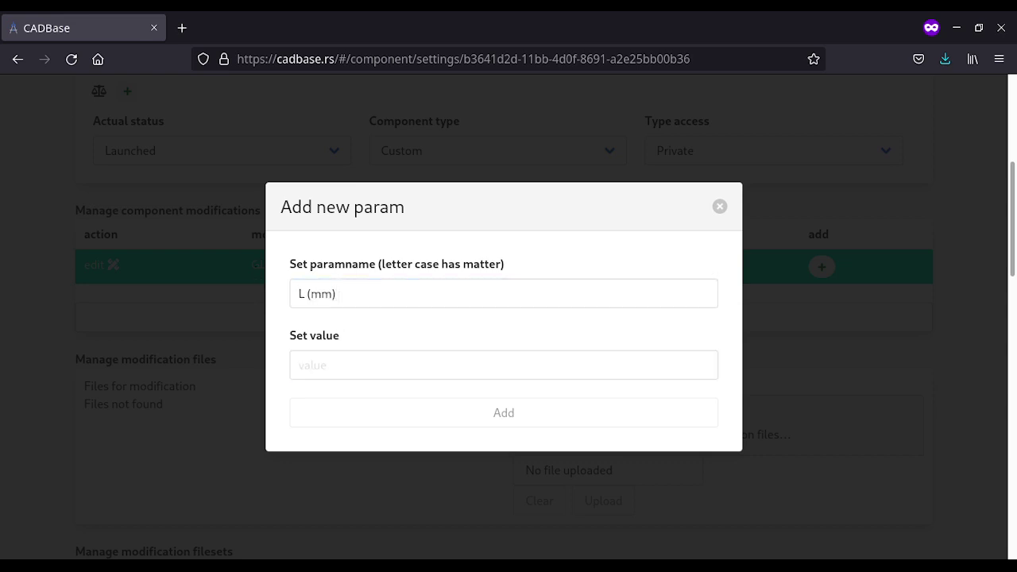
pyautogui.press('Tab')
pyautogui.write('42')
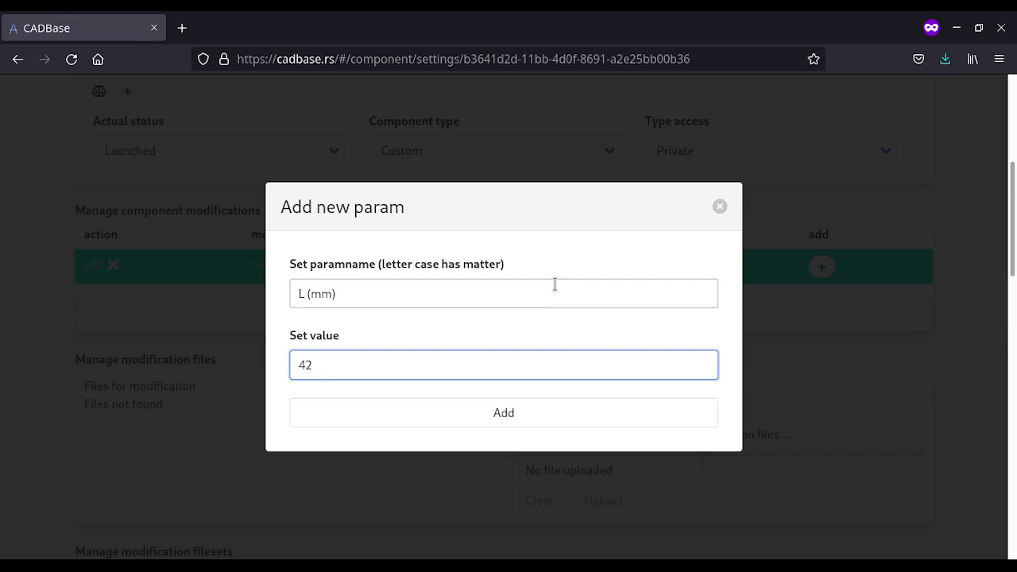
pyautogui.click(508, 413)
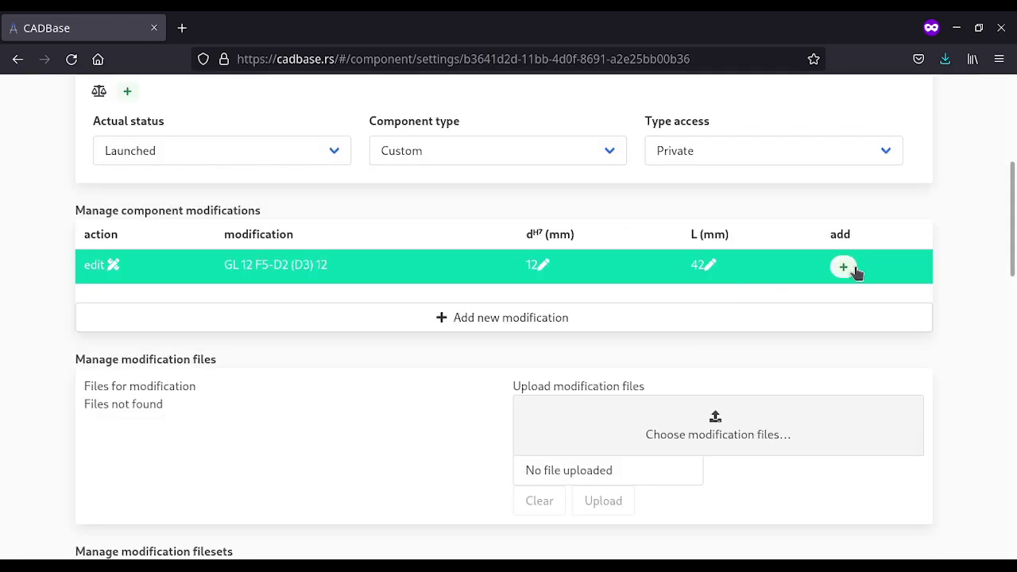
# Step: Add the parameter "s (mm)" with value 10,0 to the GL 12 F5-D2 (D3) 12 modification
pyautogui.click(844, 268)
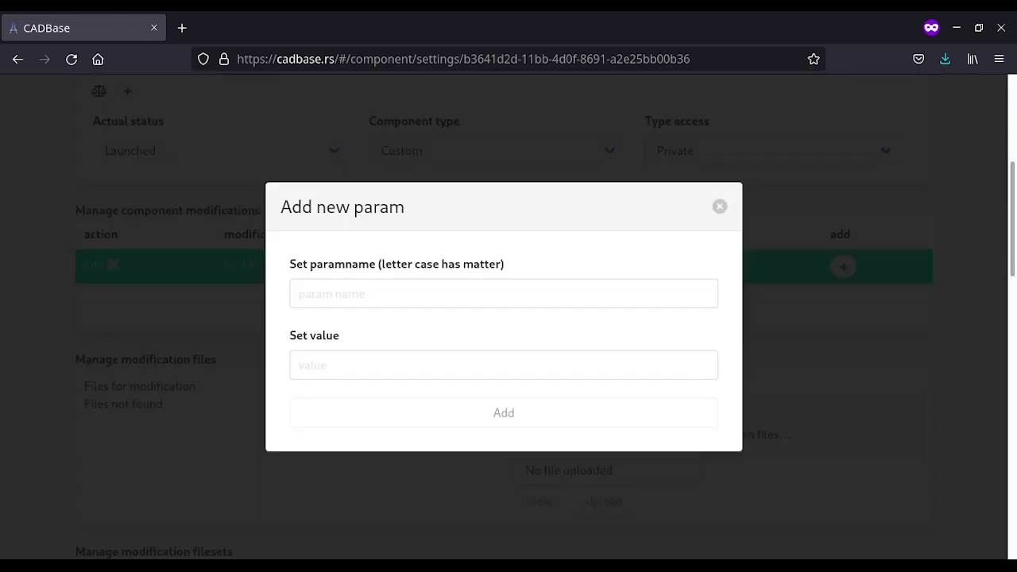
pyautogui.click(510, 288)
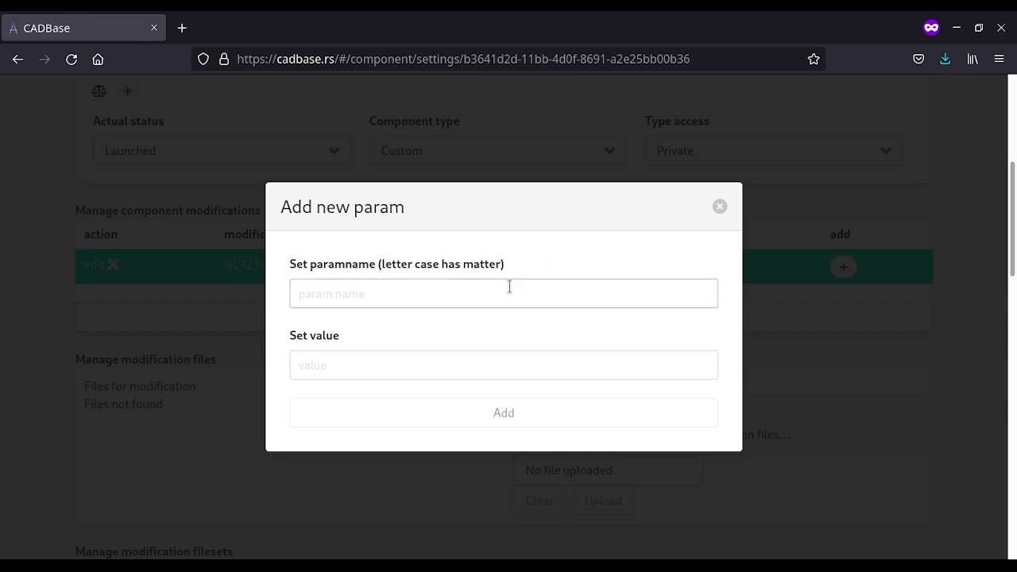
pyautogui.write('s')
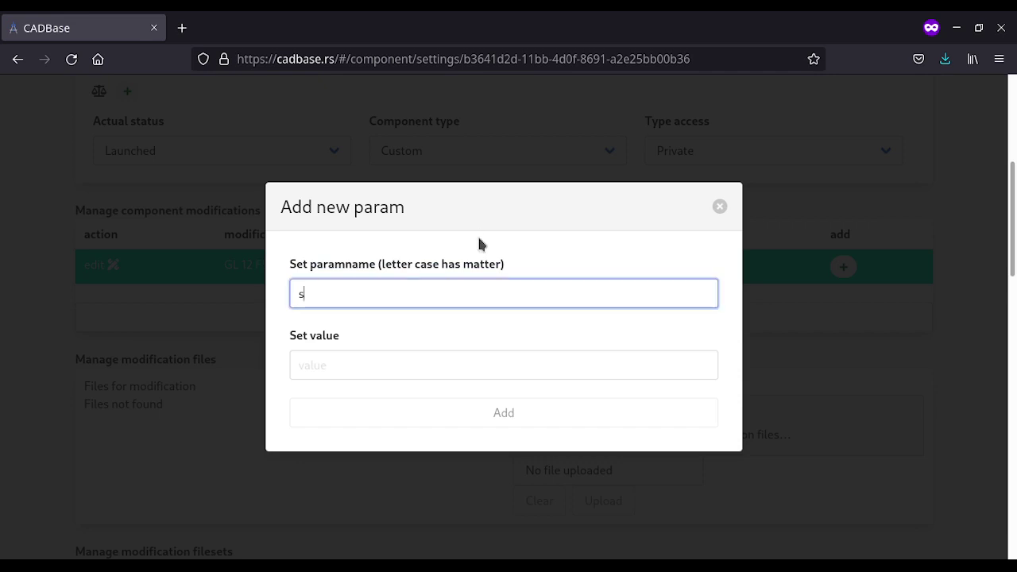
pyautogui.write('(mm)')
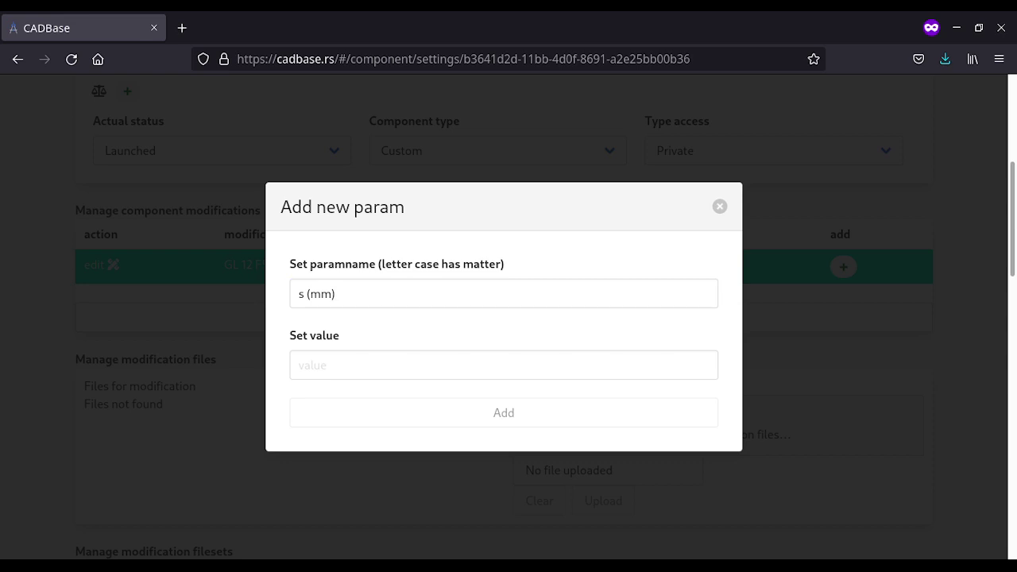
pyautogui.click(642, 334)
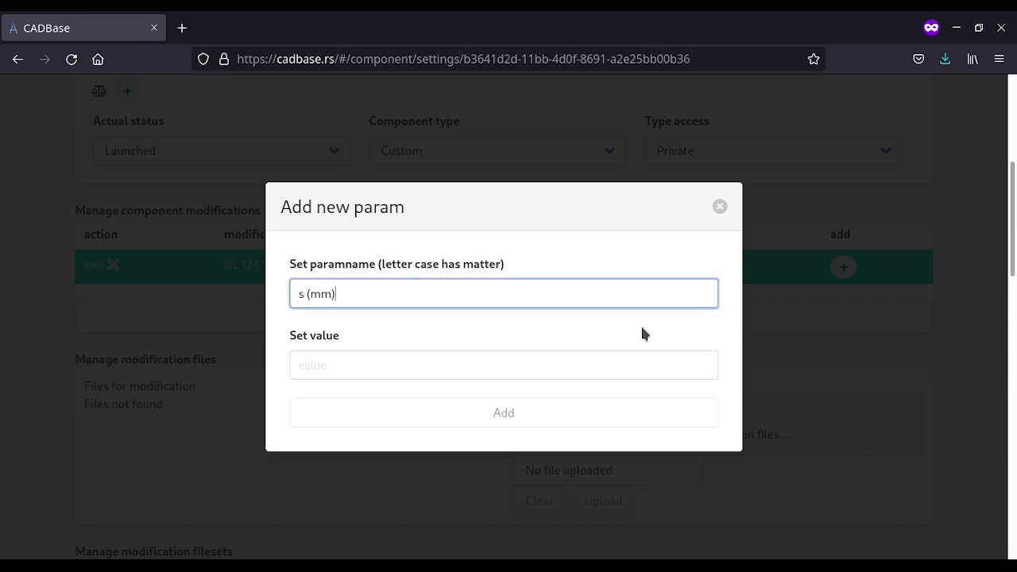
pyautogui.press('Tab')
pyautogui.write('1')
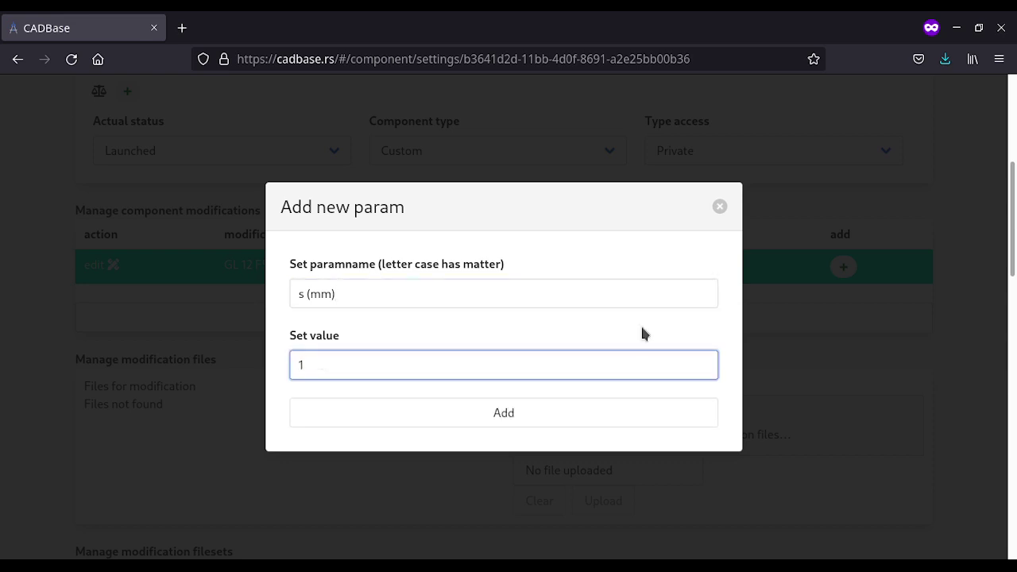
pyautogui.write('0,0')
pyautogui.press('Tab')
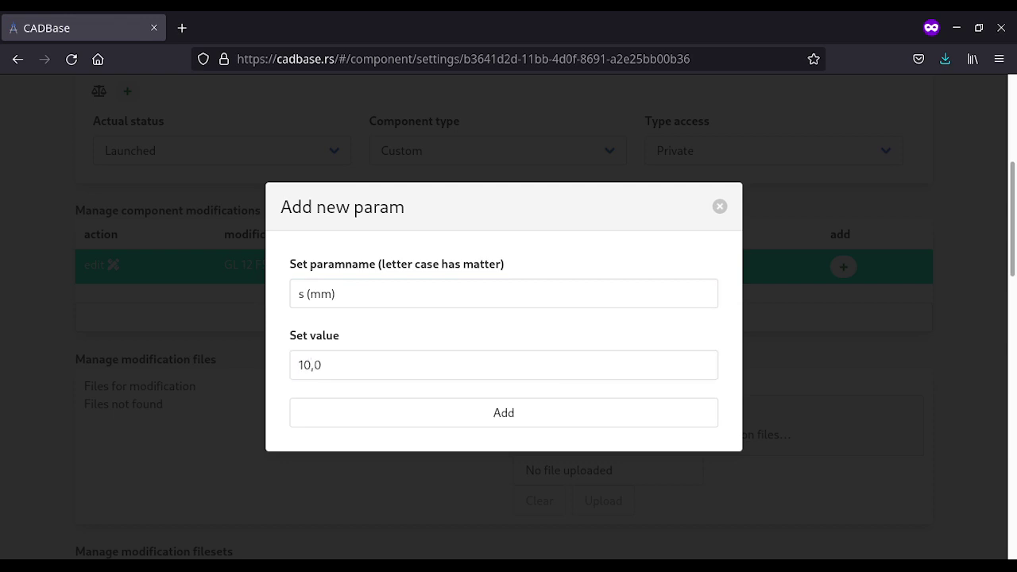
pyautogui.tripleClick(552, 362)
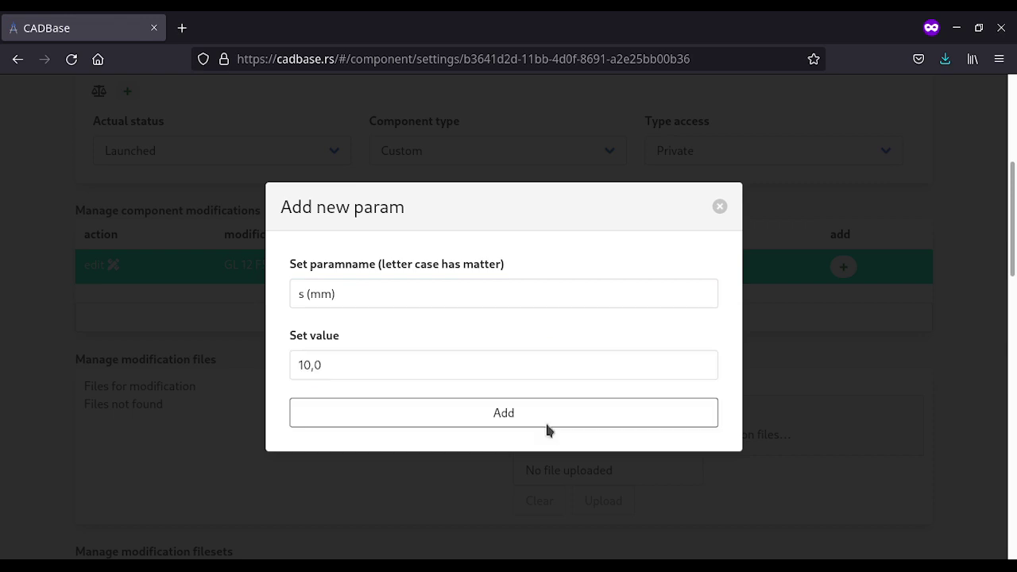
pyautogui.click(547, 421)
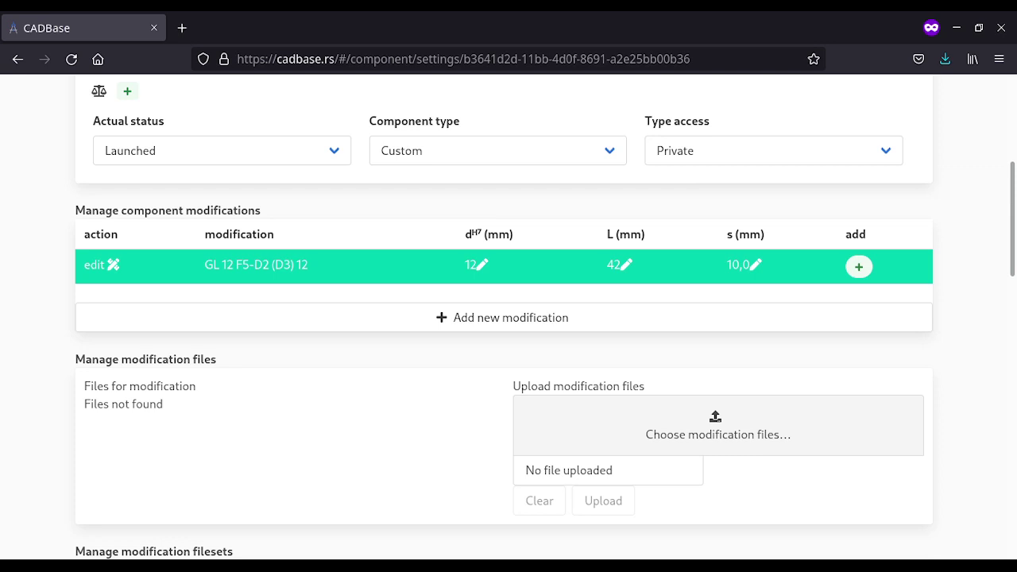
# Step: Add the parameter "s2 (mm)" with value 13 to the GL 12 F5-D2 (D3) 12 modification
pyautogui.click(859, 267)
pyautogui.click(547, 292)
pyautogui.write('s2 (mm)')
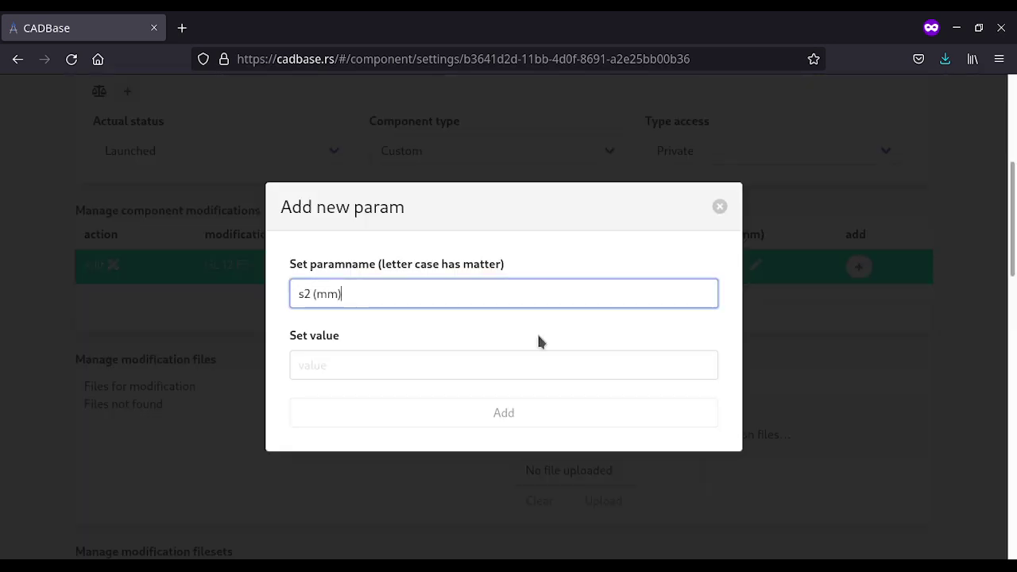
pyautogui.click(517, 371)
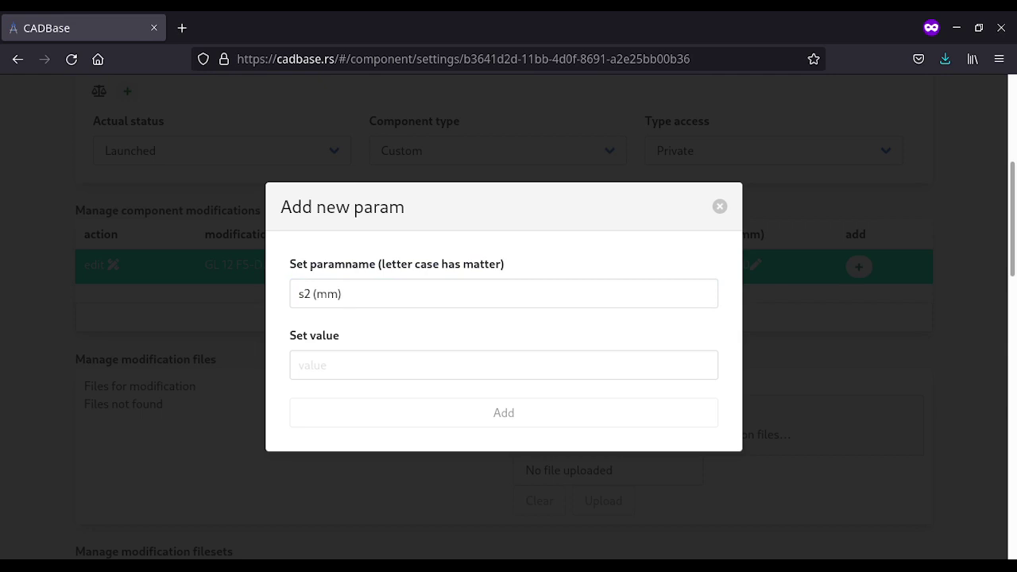
pyautogui.click(517, 372)
pyautogui.write('13')
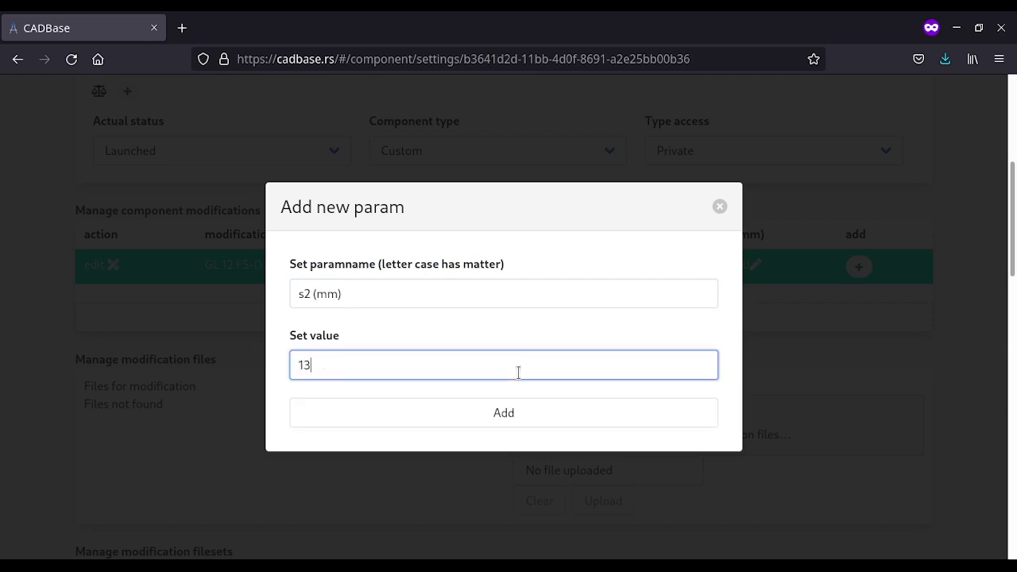
pyautogui.click(523, 417)
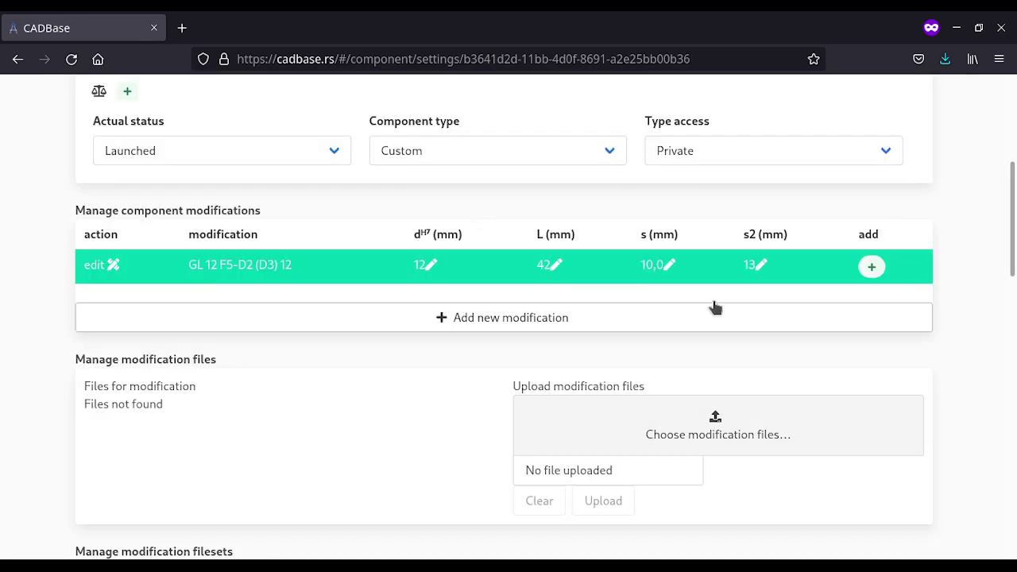
# Step: Add the parameter "L₃ (mm)" with value 64 to the GL 12 F5-D2 (D3) 12 modification
pyautogui.click(868, 269)
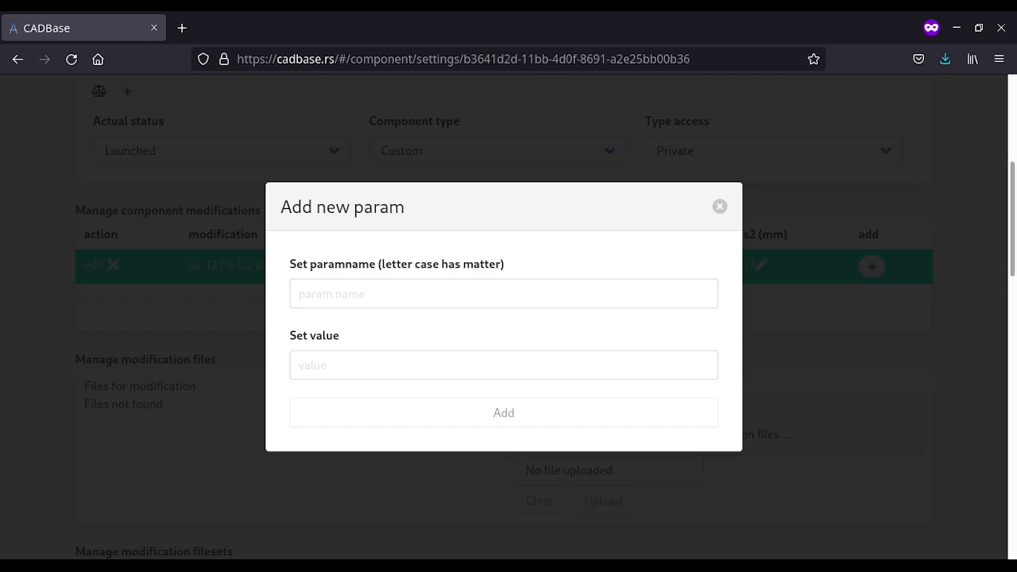
pyautogui.click(484, 294)
pyautogui.write('L₃ (mm)')
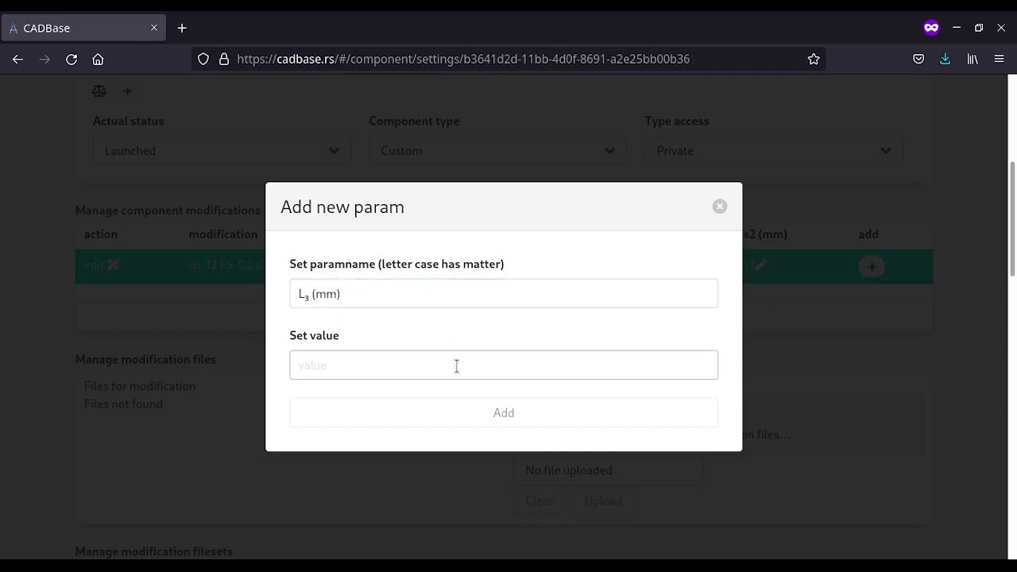
pyautogui.click(457, 365)
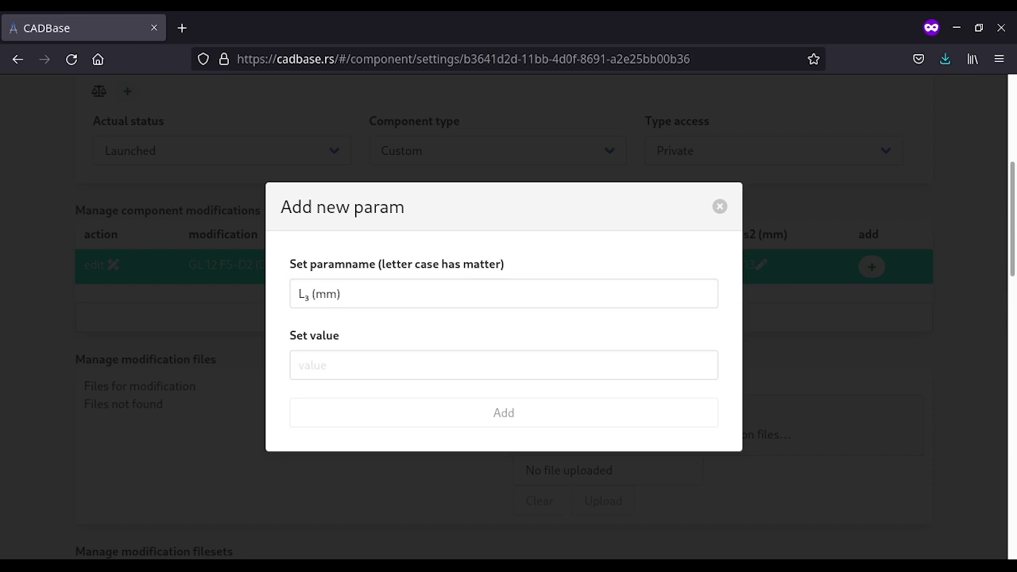
pyautogui.write('64')
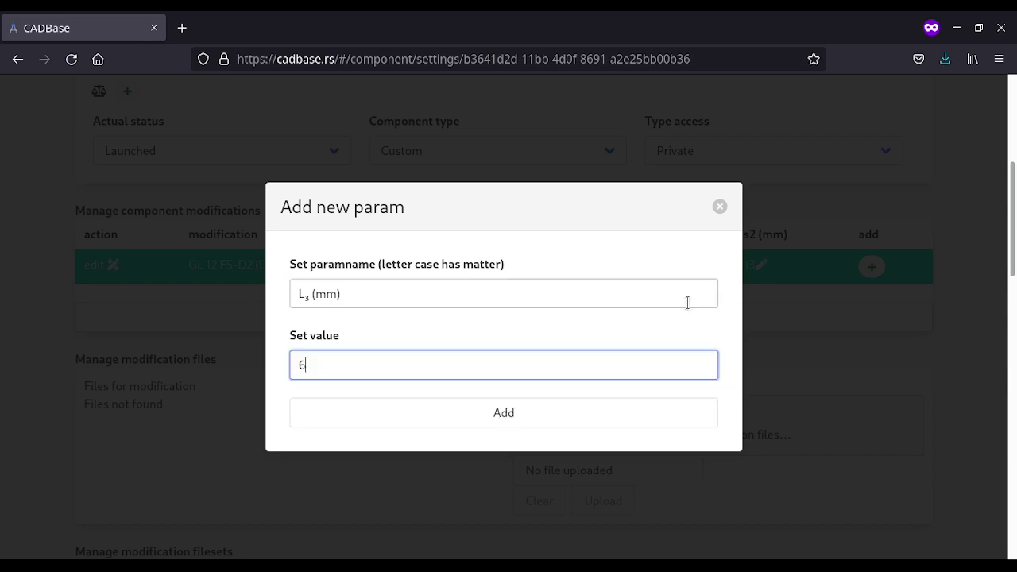
pyautogui.click(629, 410)
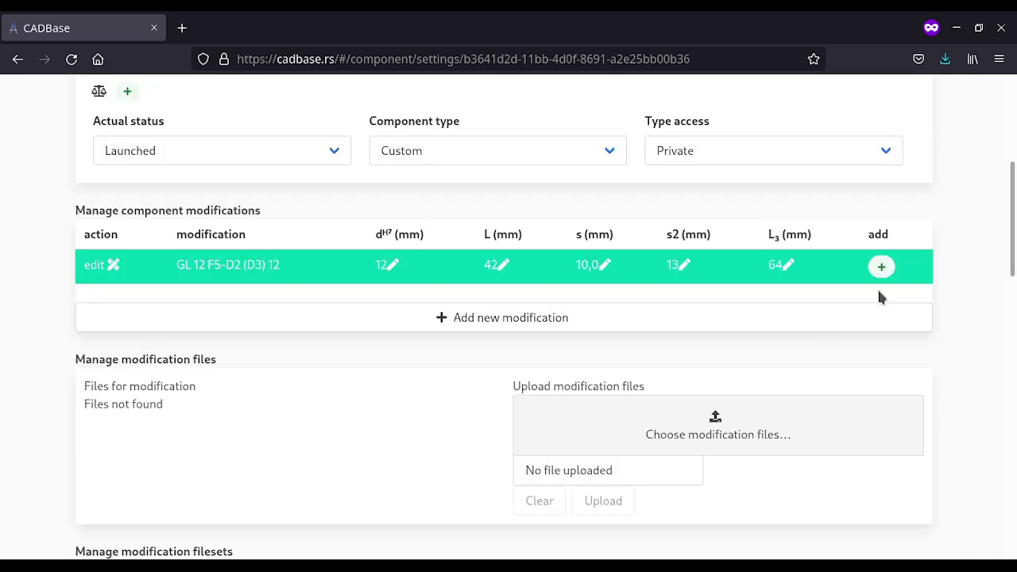
# Step: Add the parameter "L₆ (mm)" with value 44 to the GL 12 F5-D2 (D3) 12 modification
pyautogui.click(881, 267)
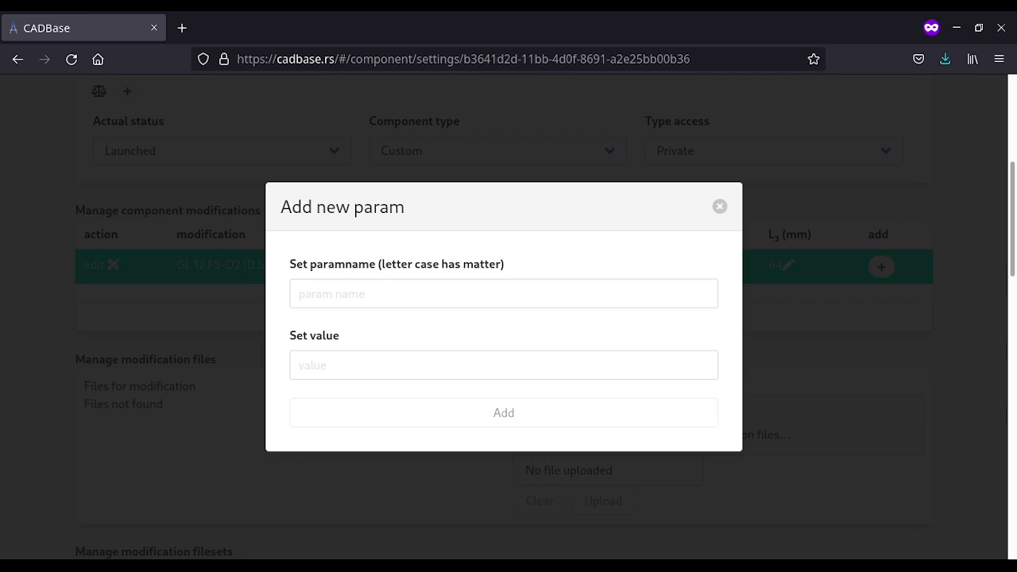
pyautogui.click(514, 293)
pyautogui.write('L₆ (mm)')
pyautogui.click(518, 368)
pyautogui.write('44')
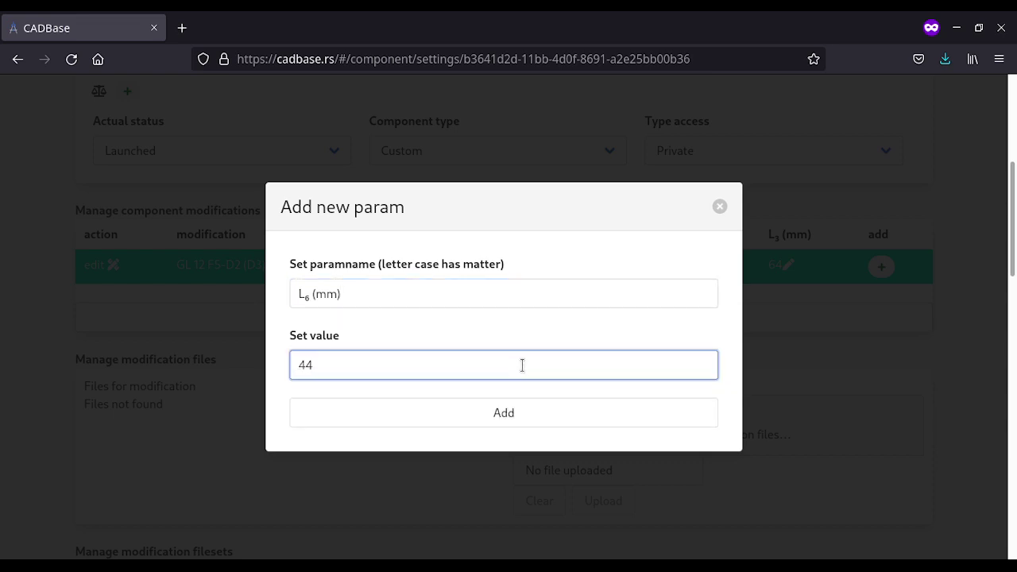
pyautogui.click(525, 400)
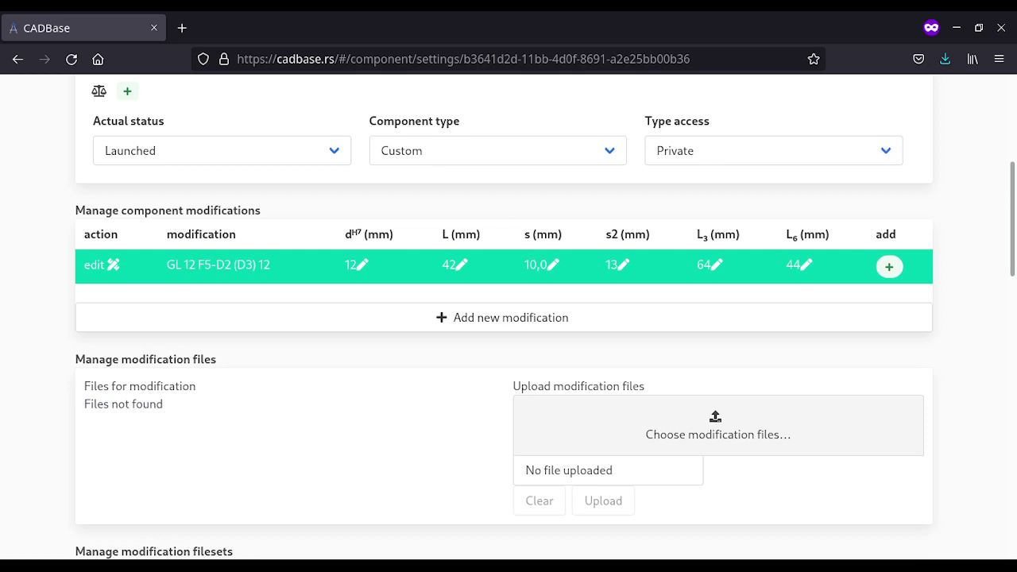
# Step: Add the parameter "L₇ (mm)" with value 59 to the GL 12 F5-D2 (D3) 12 modification
pyautogui.click(890, 267)
pyautogui.click(565, 300)
pyautogui.write('L₇ (mm)')
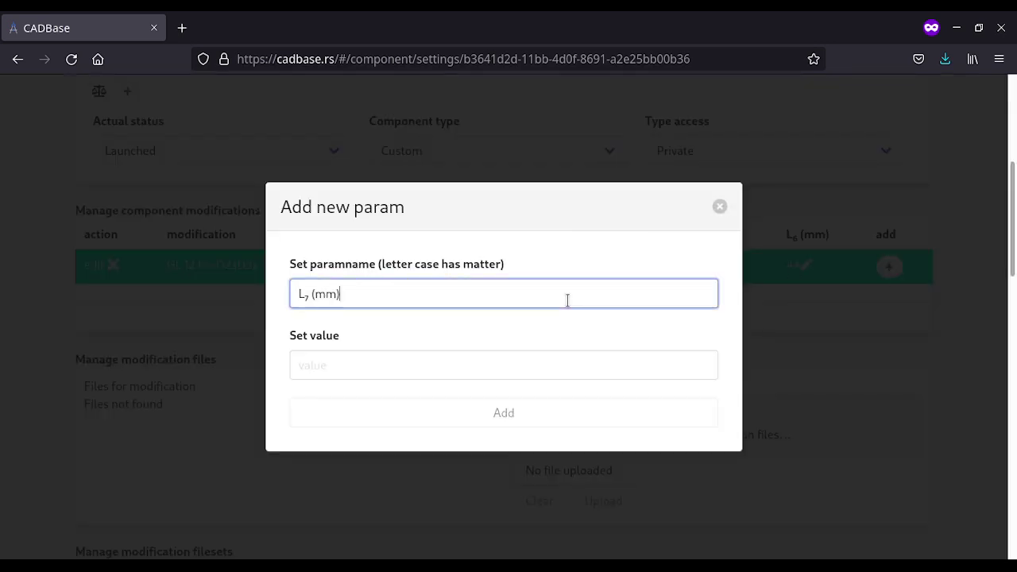
pyautogui.click(558, 366)
pyautogui.press('Tab')
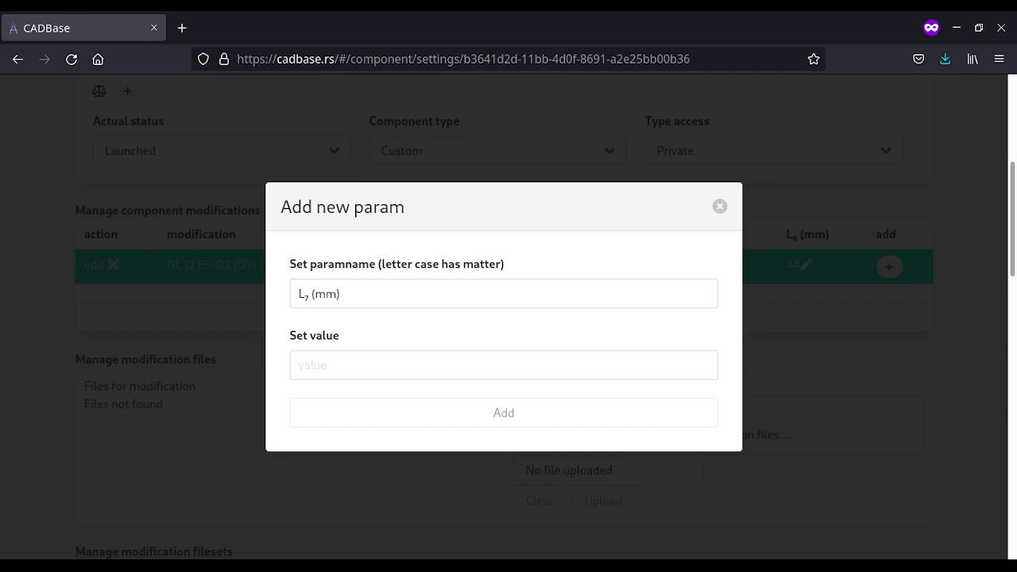
pyautogui.click(504, 364)
pyautogui.write('59')
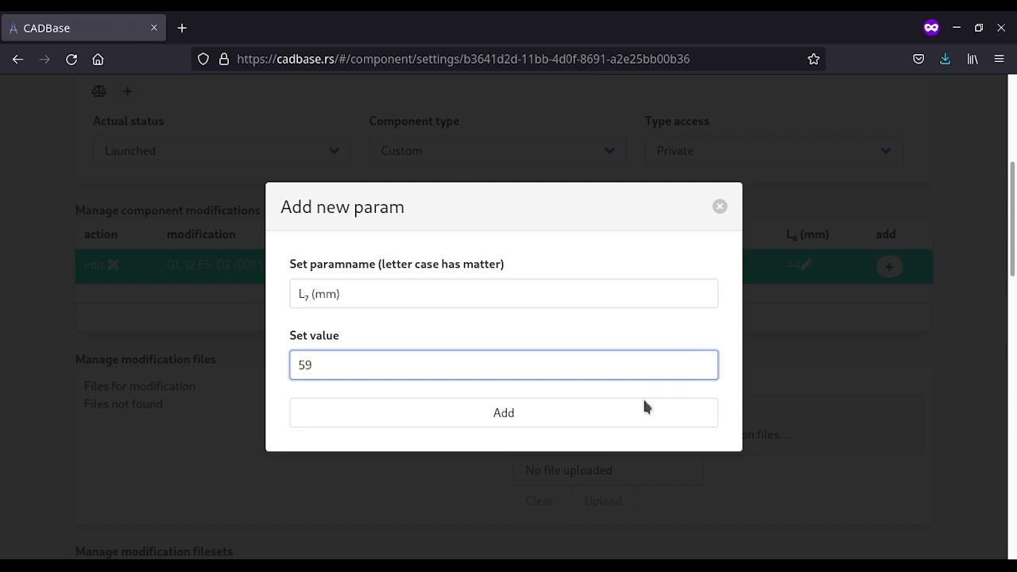
pyautogui.click(642, 409)
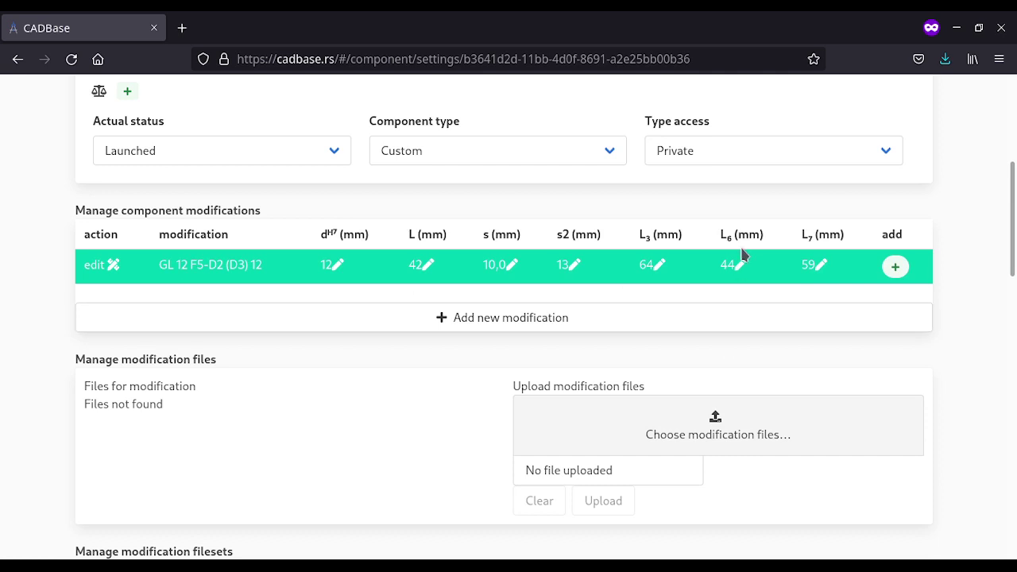
# Step: Add the parameter "L₈ (mm)" with value 10 to the GL 12 F5-D2 (D3) 12 modification
pyautogui.click(892, 273)
pyautogui.click(601, 296)
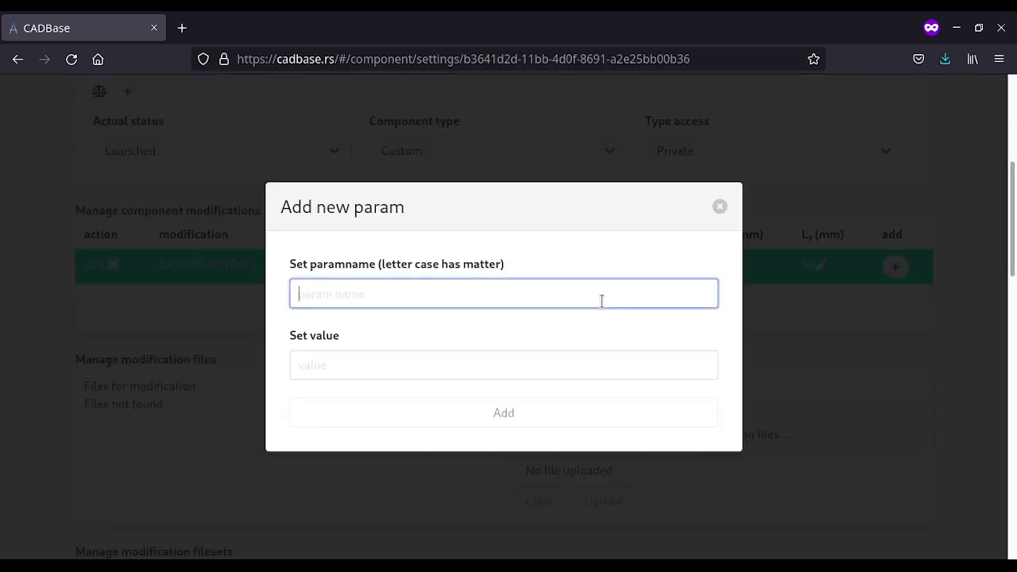
pyautogui.write('L₈ (mm)')
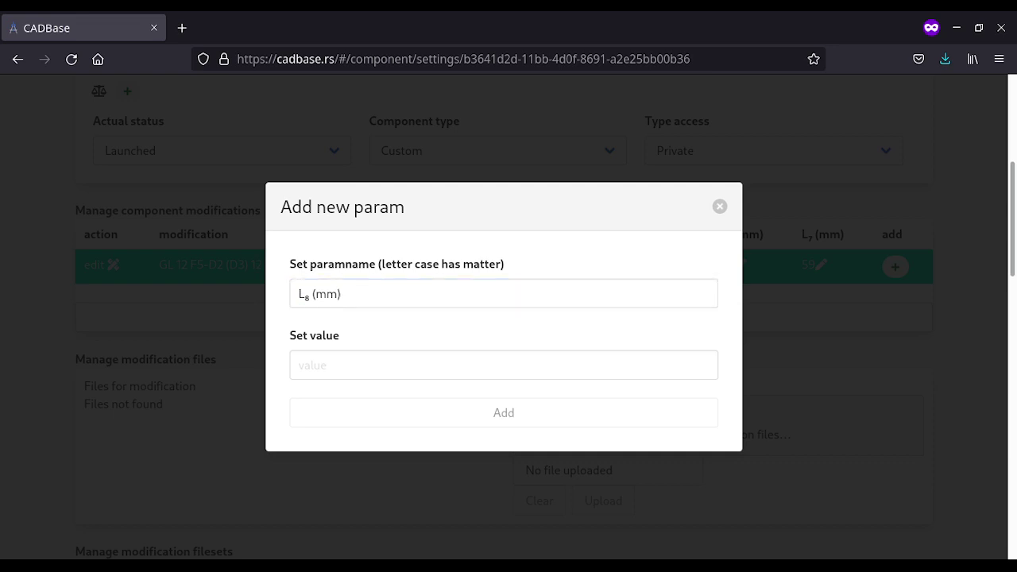
pyautogui.click(548, 356)
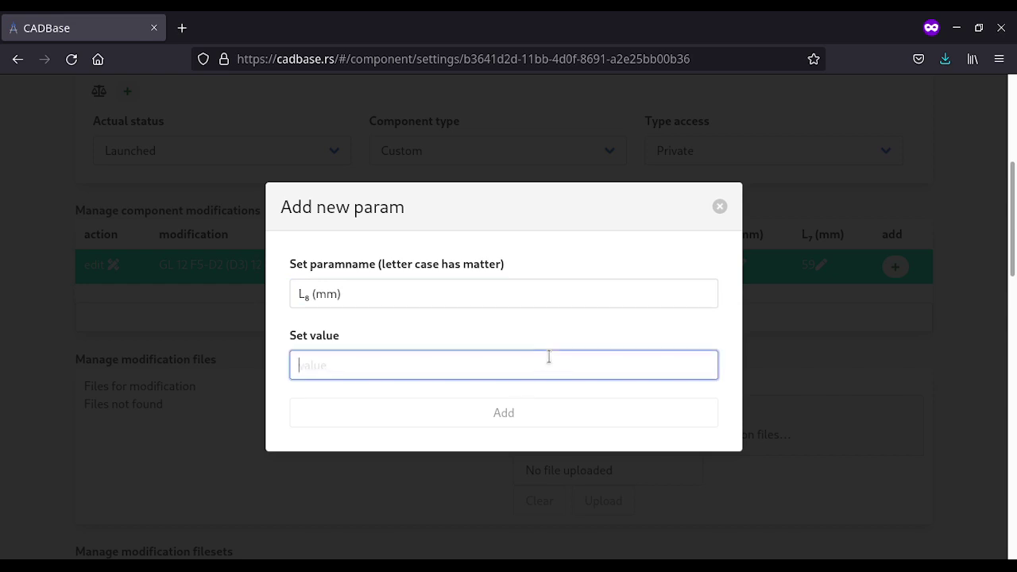
pyautogui.write('10')
pyautogui.click(548, 413)
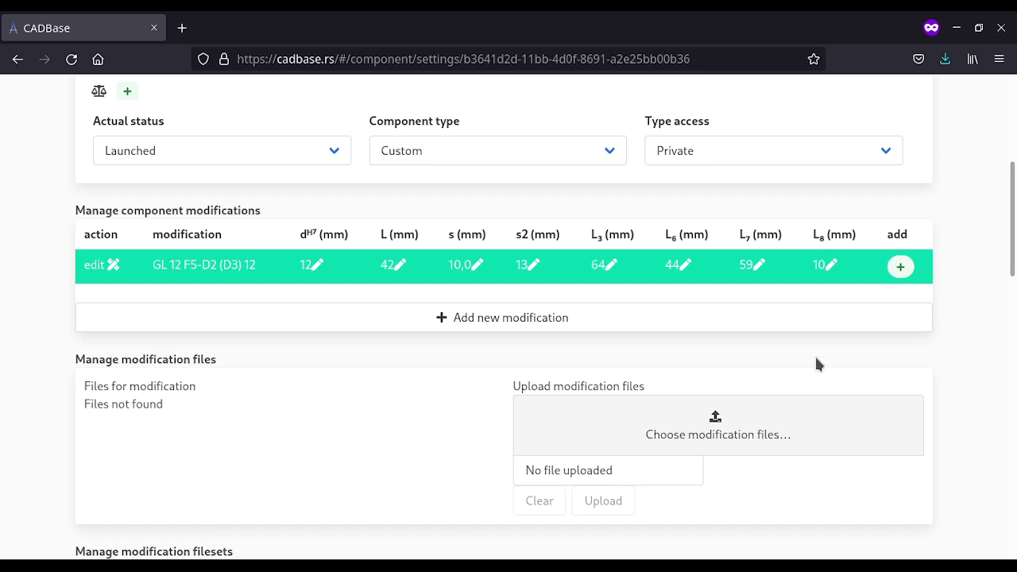
# Step: Add the parameter "D₈ (mm)" with value 10 to the GL 12 F5-D2 (D3) 12 modification
pyautogui.click(900, 266)
pyautogui.click(676, 283)
pyautogui.write('D₈ (mm)')
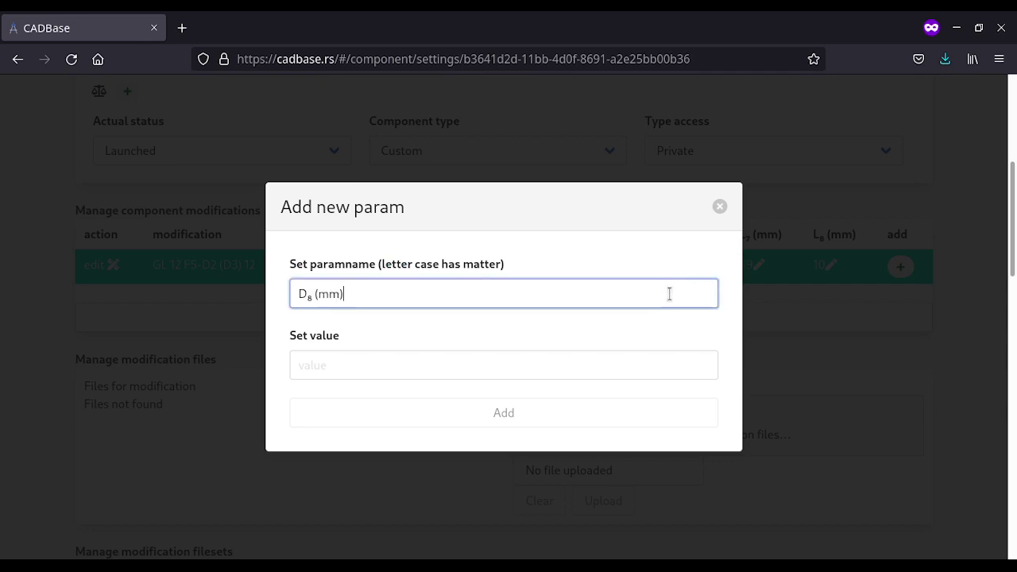
pyautogui.click(633, 361)
pyautogui.write('10')
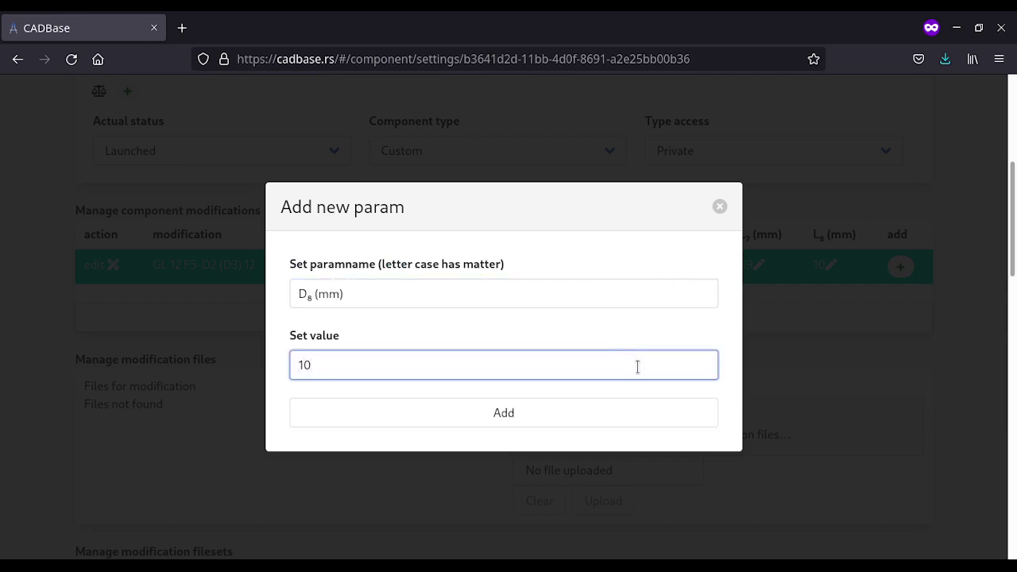
pyautogui.click(628, 415)
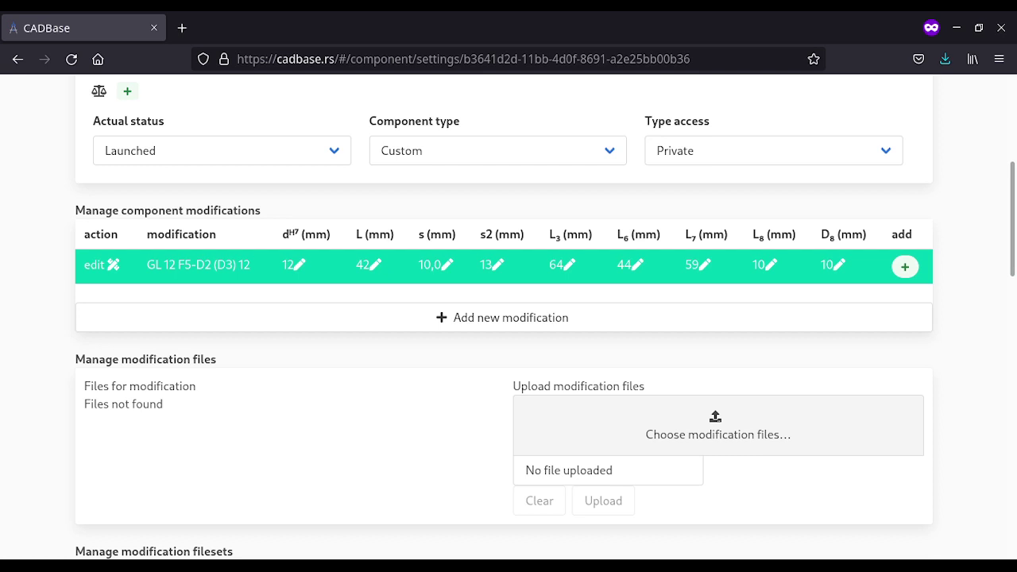
# Step: Add the parameter "g₁ (mm)" with value M14 to the GL 12 F5-D2 (D3) 12 modification
pyautogui.click(905, 267)
pyautogui.click(595, 295)
pyautogui.write('g₁ (mm)')
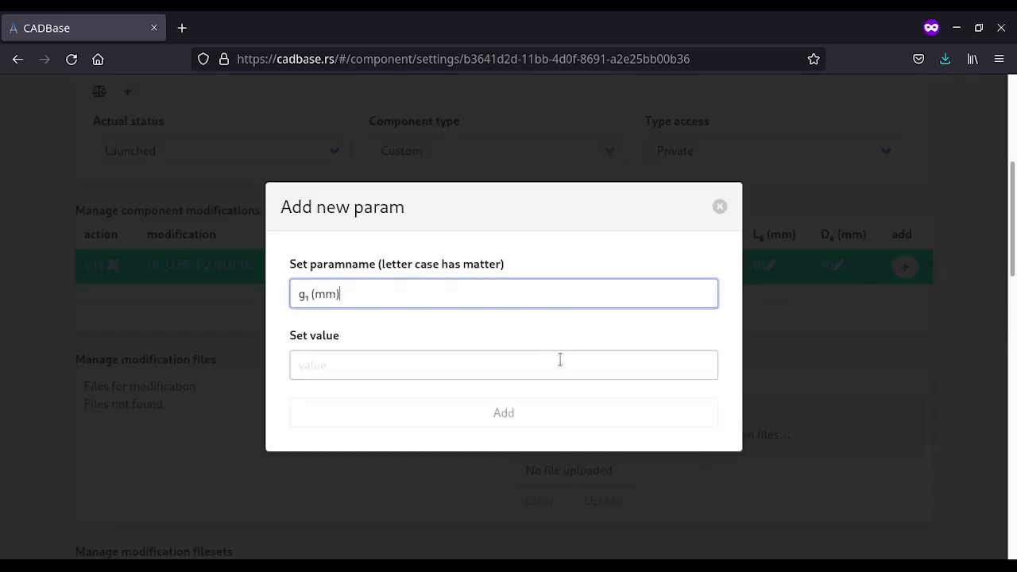
pyautogui.click(562, 359)
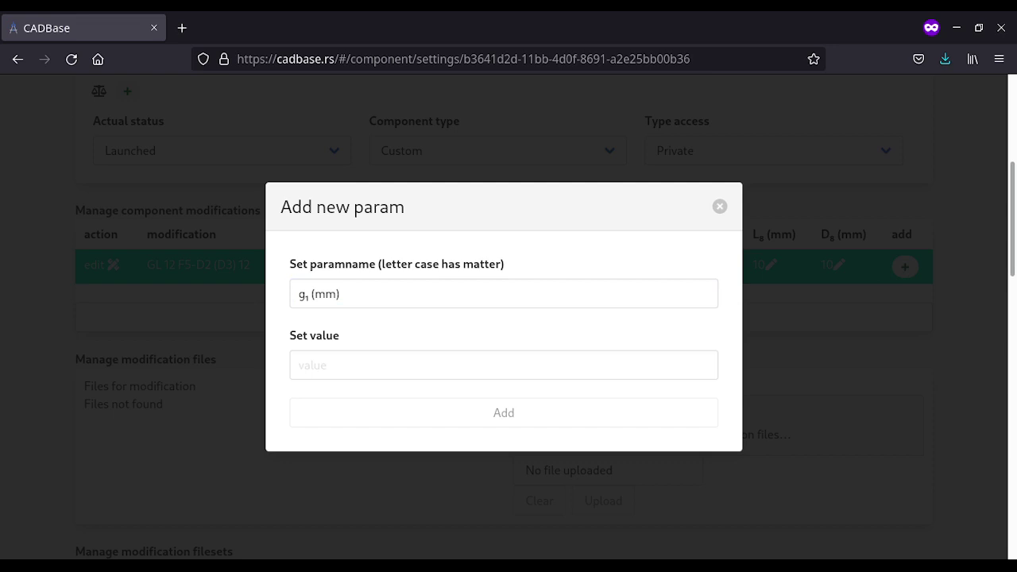
pyautogui.click(562, 364)
pyautogui.write('M')
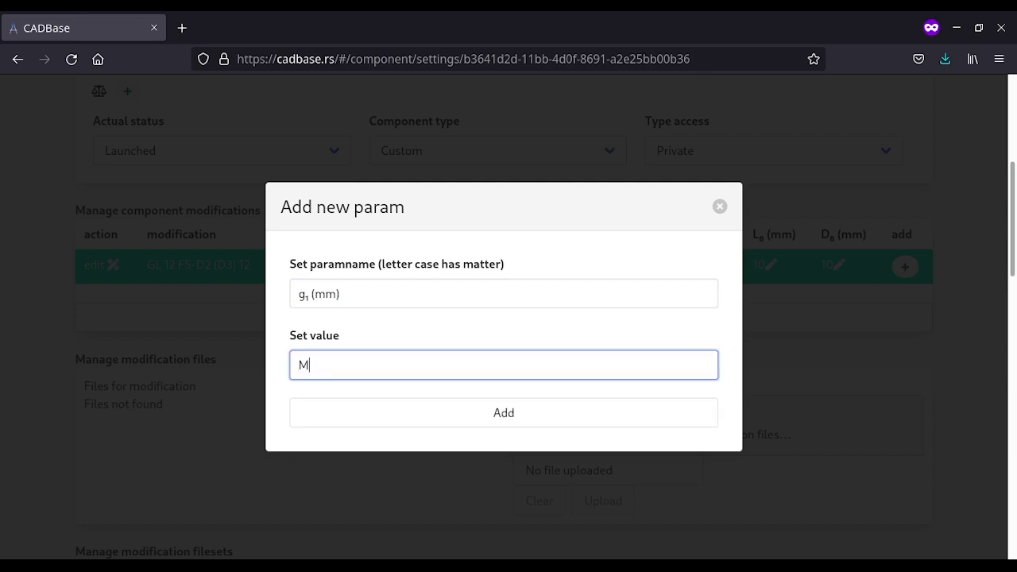
pyautogui.write('14')
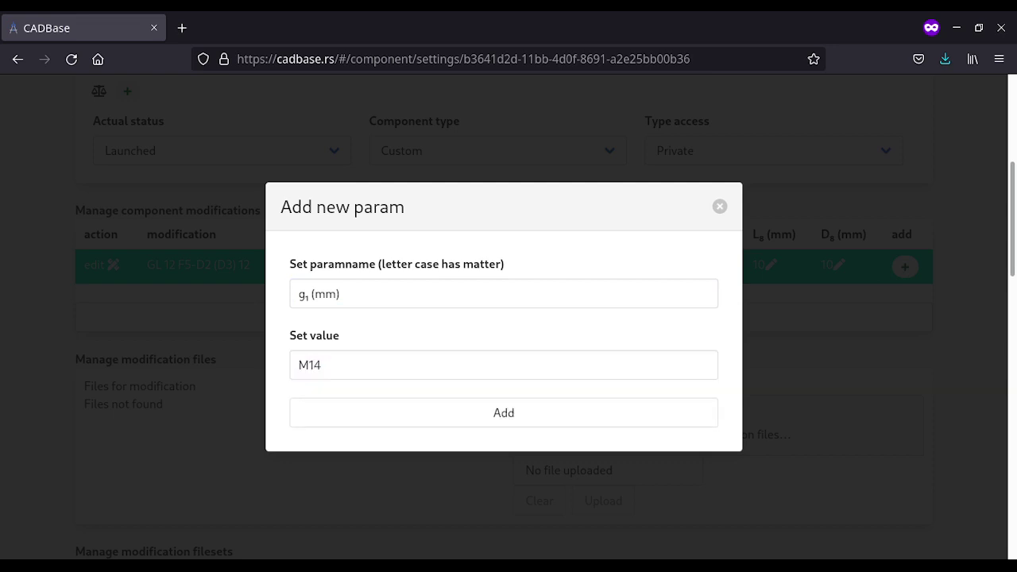
pyautogui.click(606, 422)
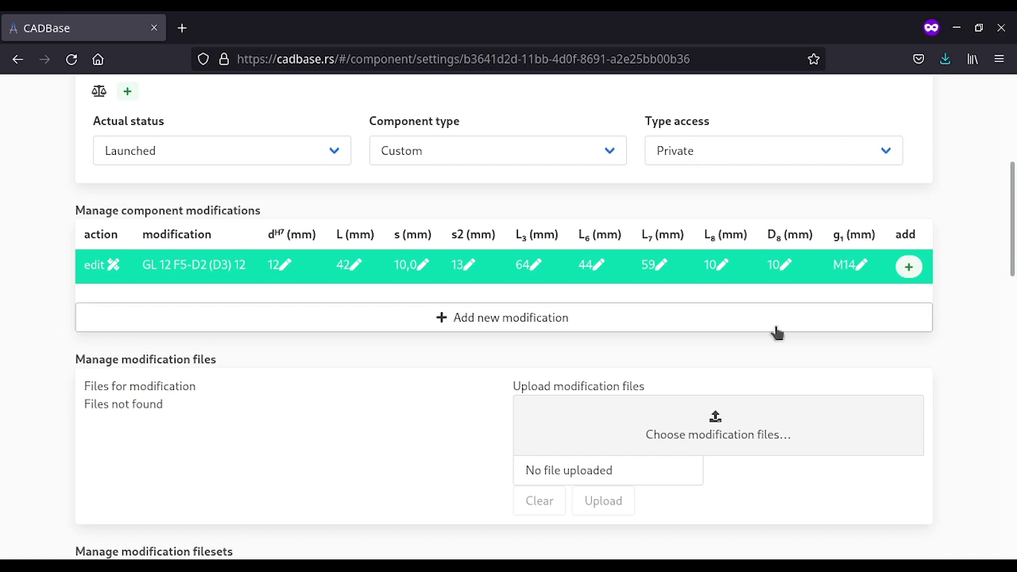
# Step: Add the parameter "Weight (kg)" with value 1,1 to the GL 12 F5-D2 (D3) 12 modification
pyautogui.click(908, 266)
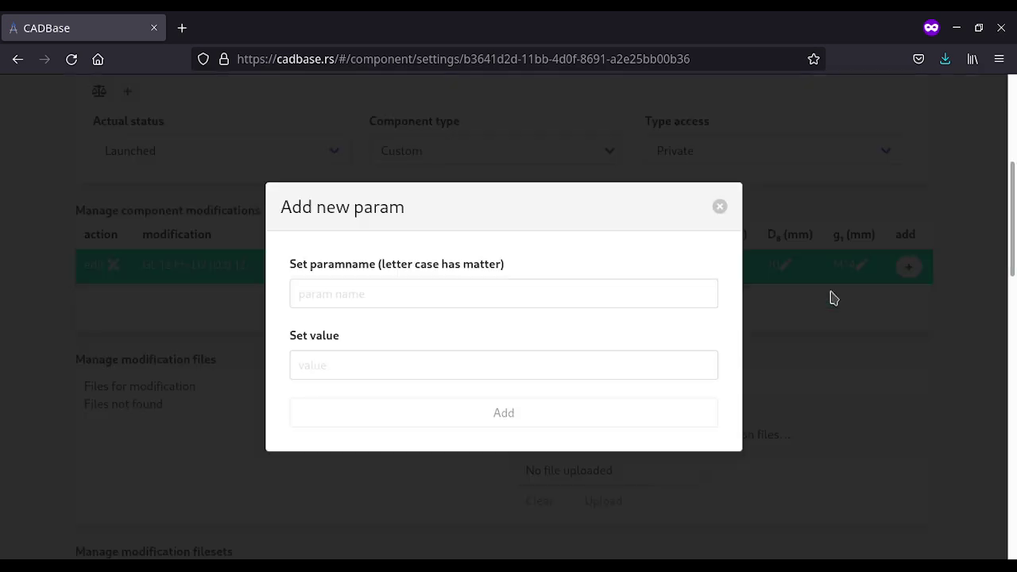
pyautogui.click(636, 306)
pyautogui.write('Weight (kg)')
pyautogui.click(597, 371)
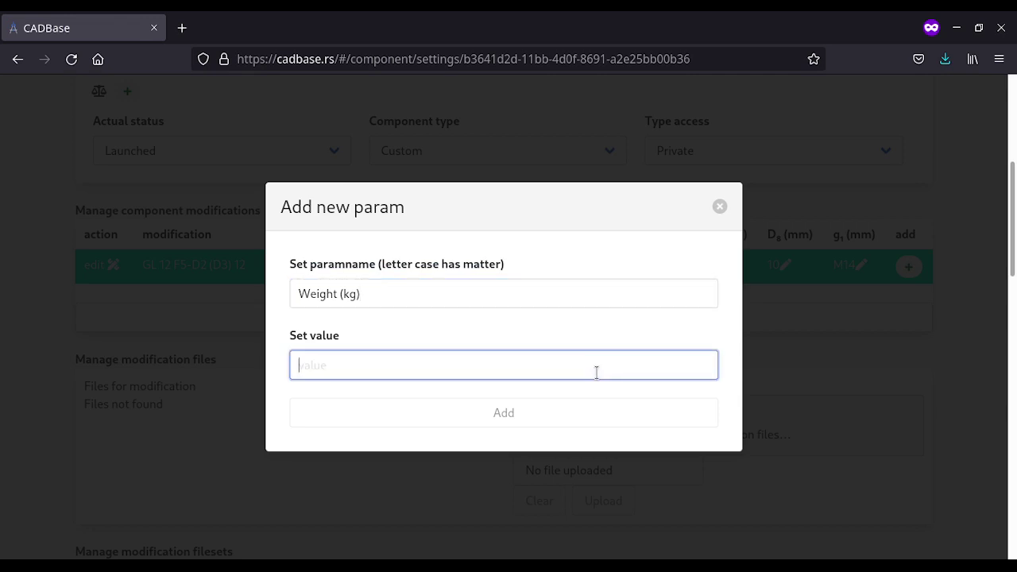
pyautogui.write('1,1')
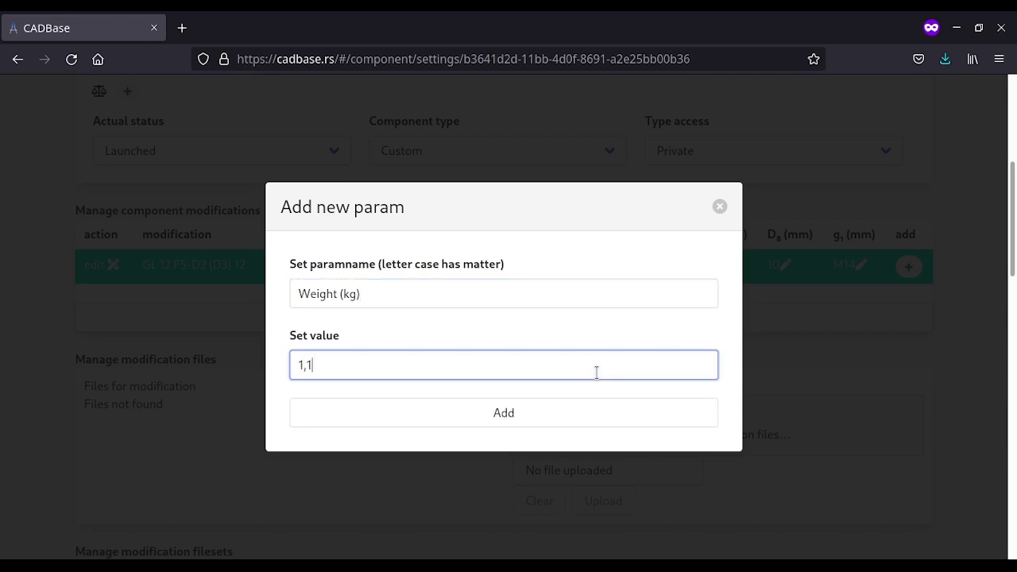
pyautogui.click(573, 407)
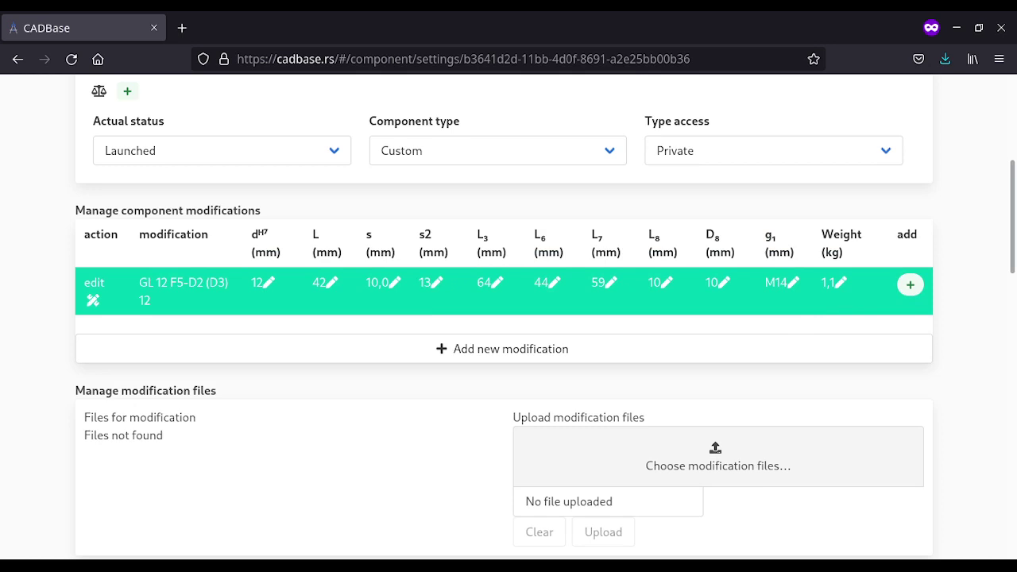
# Step: Add the parameter "Inner ring speed (rpm)" with value 4000 to the GL 12 F5-D2 (D3) 12 modification
pyautogui.click(910, 285)
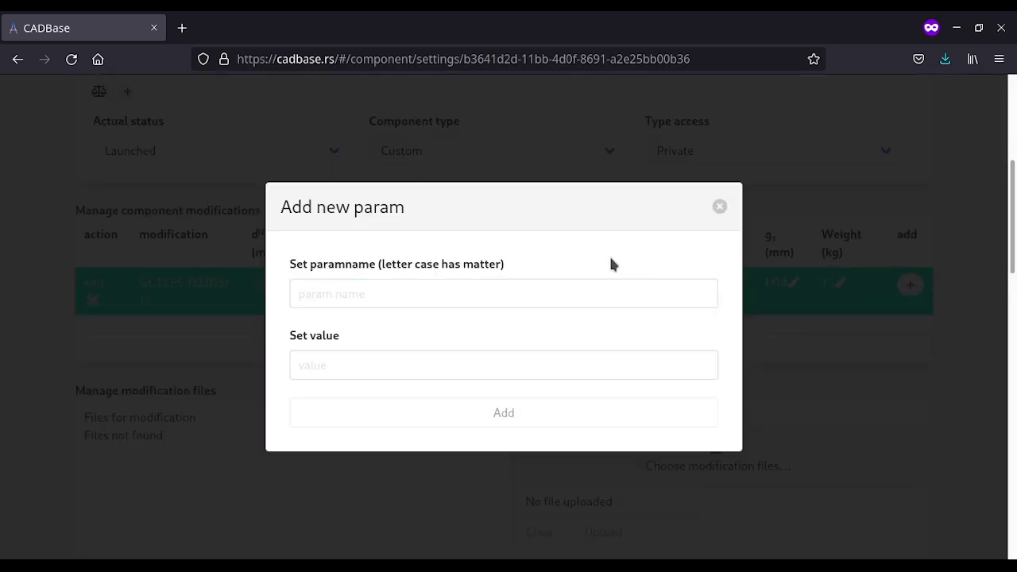
pyautogui.click(602, 284)
pyautogui.write('Inner ring speed (rpm)')
pyautogui.click(530, 361)
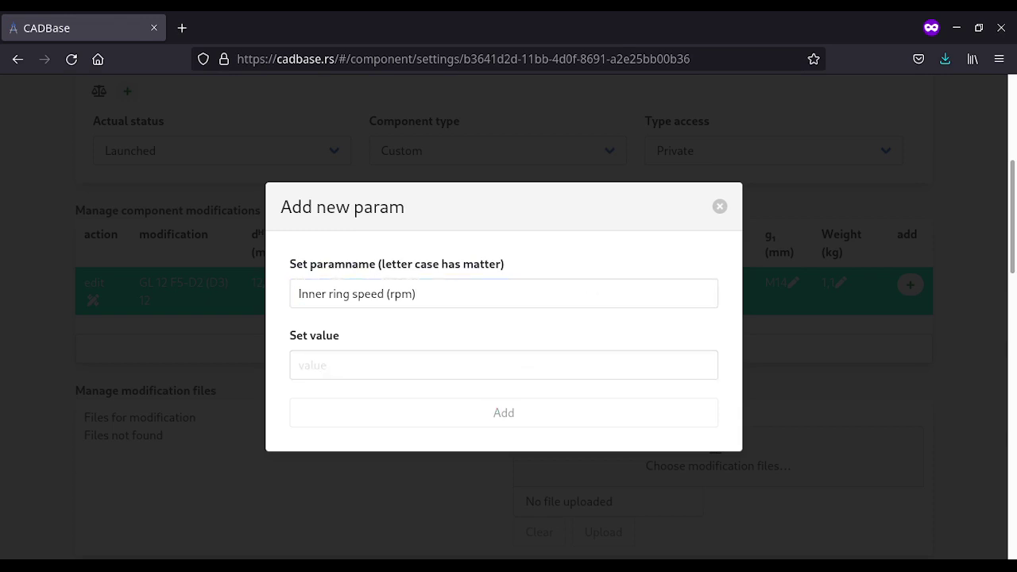
pyautogui.click(547, 366)
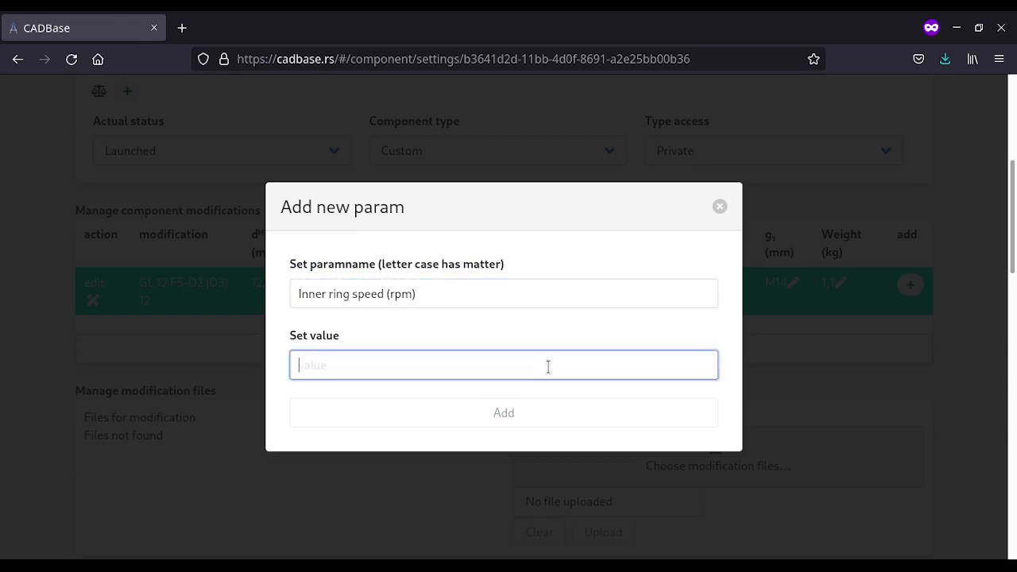
pyautogui.write('4000')
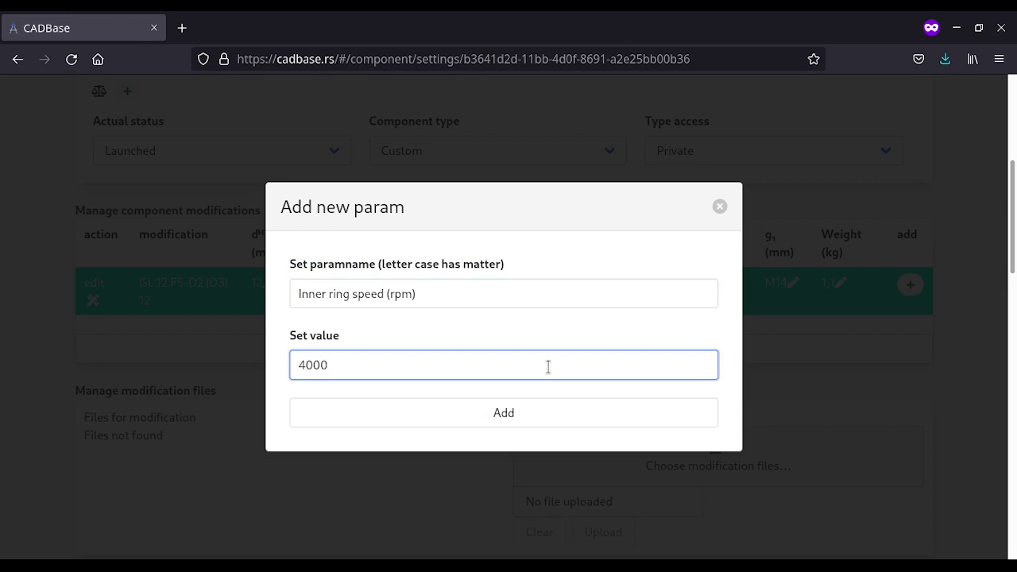
pyautogui.click(576, 412)
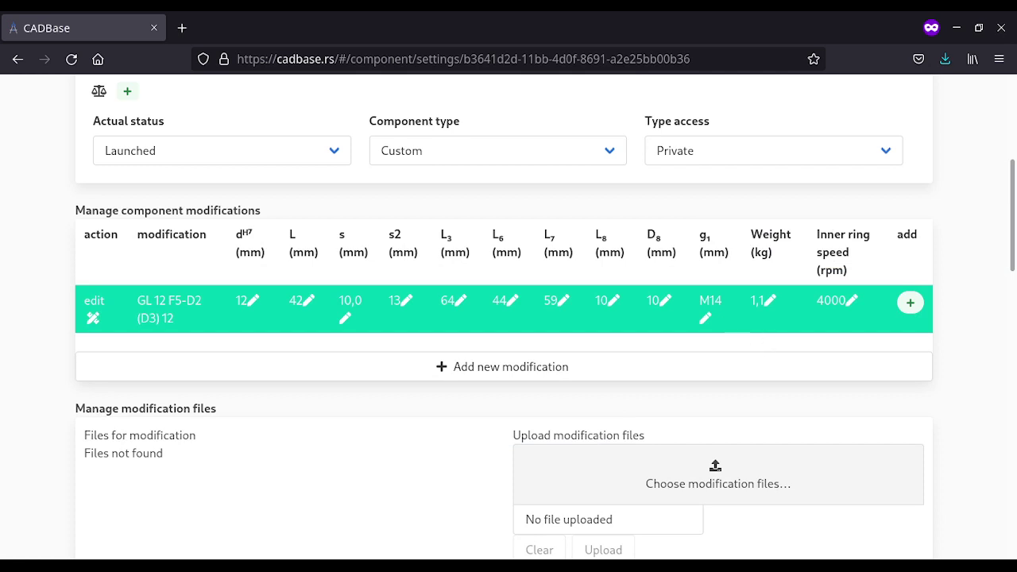
# Step: Add the parameter "Constant rated torque (Nm)" with value 55 to the GL 12 F5-D2 (D3) 12 modification
pyautogui.click(912, 302)
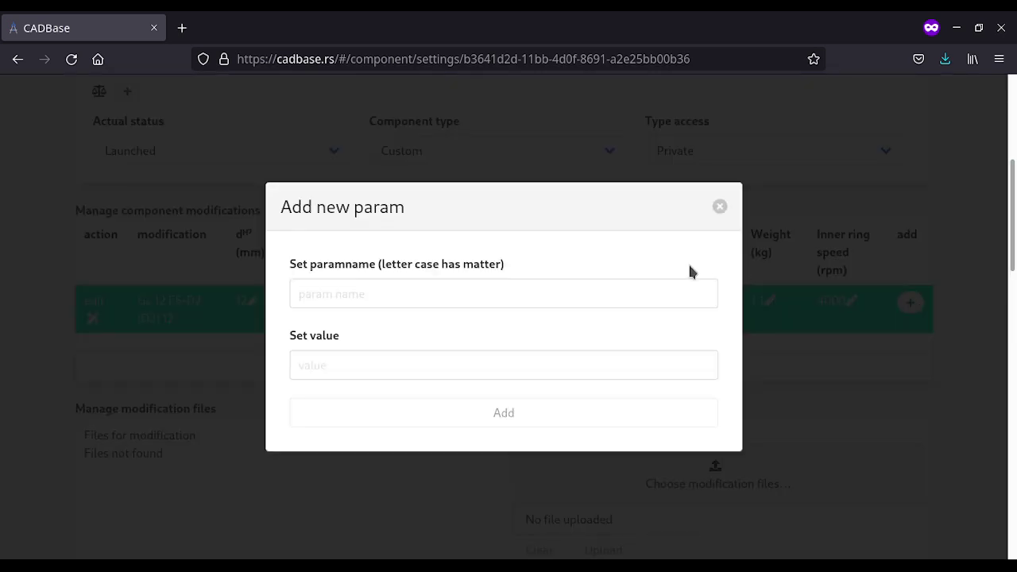
pyautogui.click(589, 291)
pyautogui.write('Constant rated torque (Nm)')
pyautogui.click(587, 363)
pyautogui.write('55')
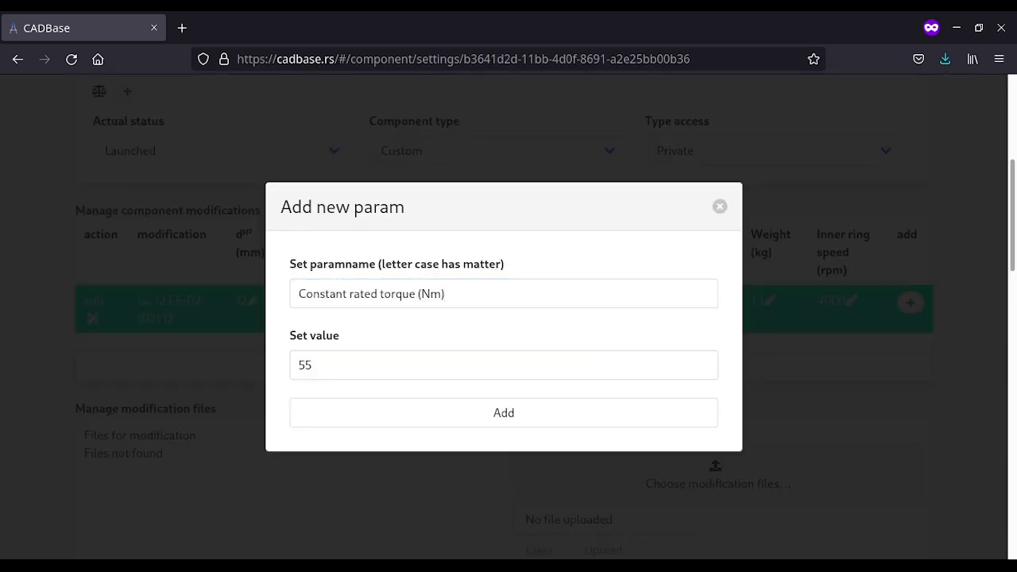
pyautogui.click(559, 425)
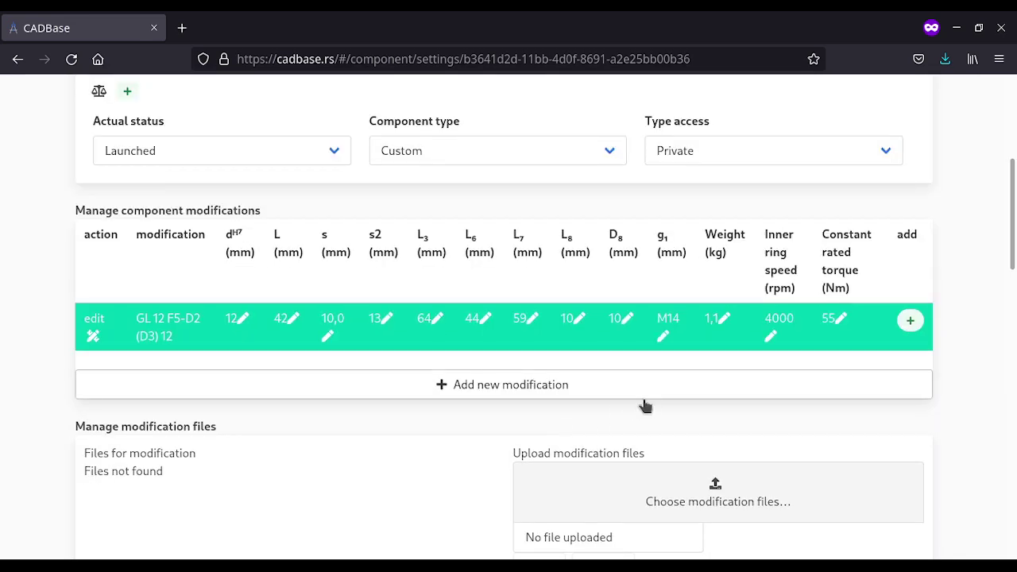
# Step: Delete the inner ring speed and constant rated torque values from the GL 12 F5-D2 (D3) 12 modification
pyautogui.scroll(-1, 645, 405)
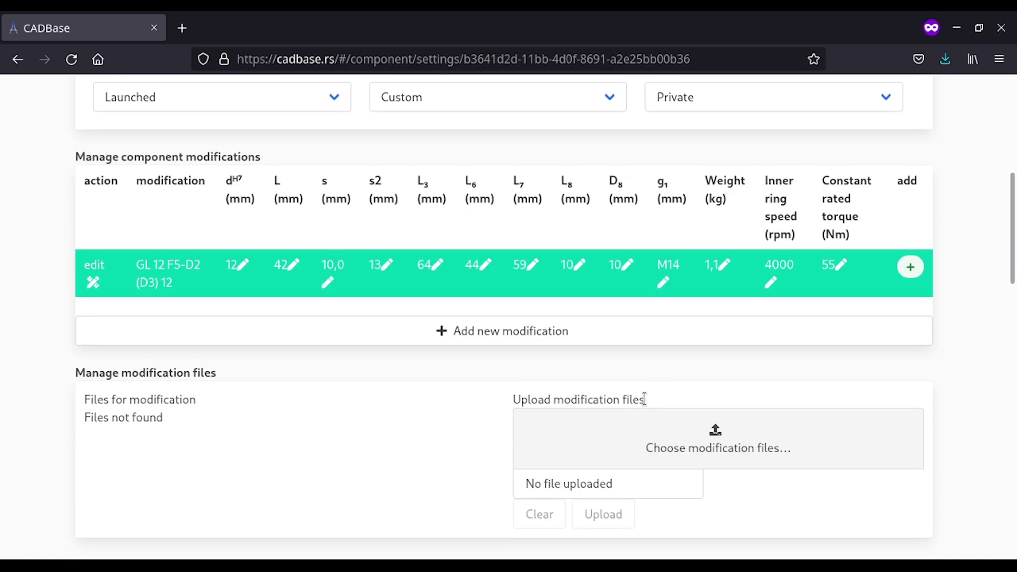
pyautogui.scroll(-1, 644, 401)
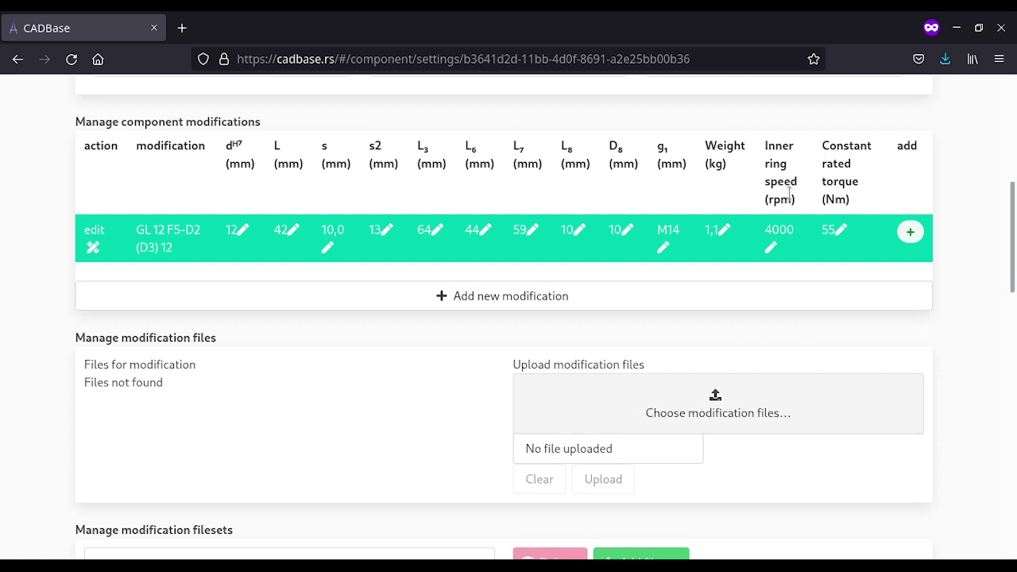
pyautogui.moveTo(794, 199); pyautogui.dragTo(766, 199)
pyautogui.click(771, 248)
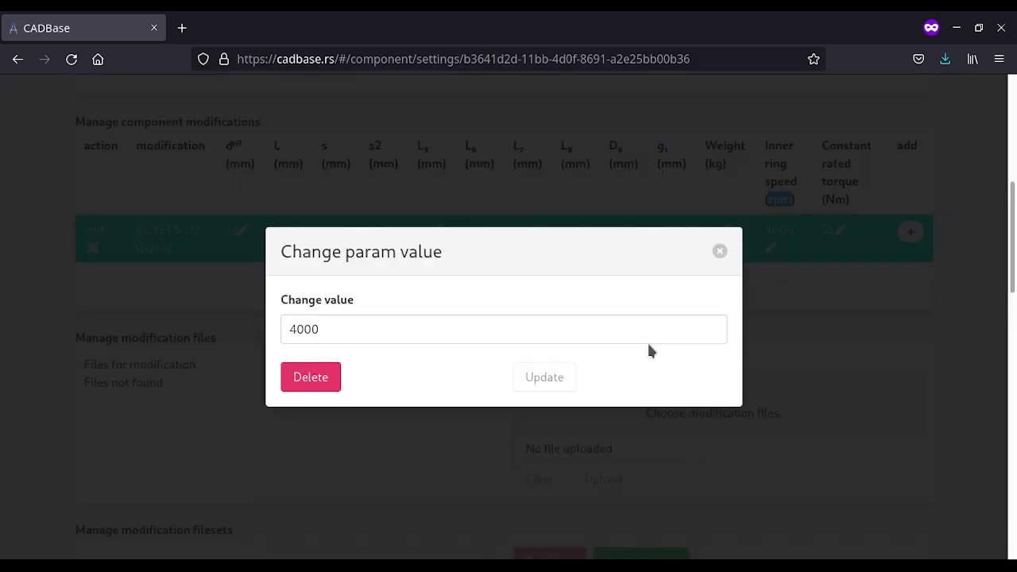
pyautogui.click(302, 381)
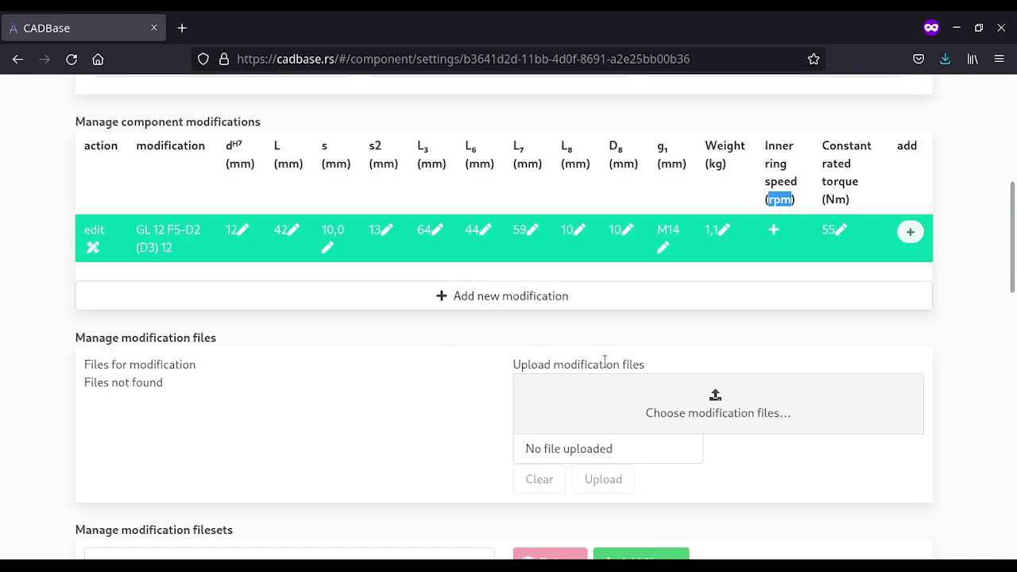
pyautogui.click(841, 231)
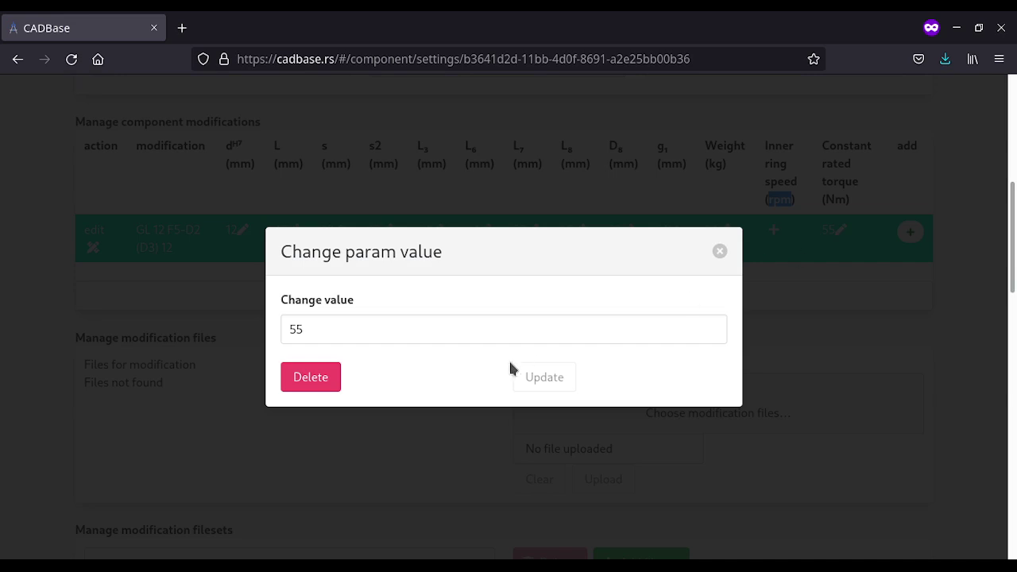
pyautogui.click(334, 373)
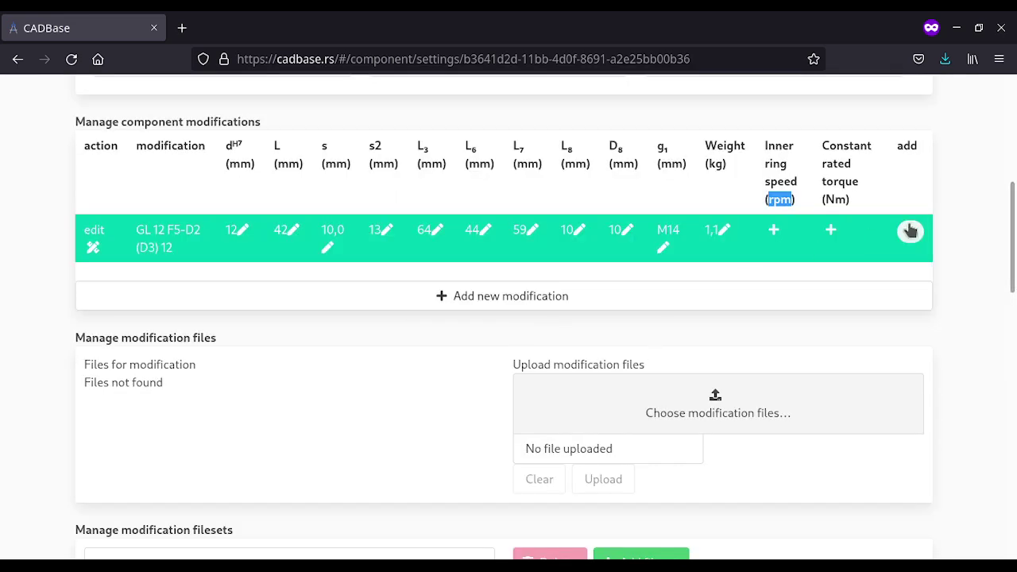
pyautogui.click(911, 230)
pyautogui.click(481, 292)
pyautogui.write('rpm')
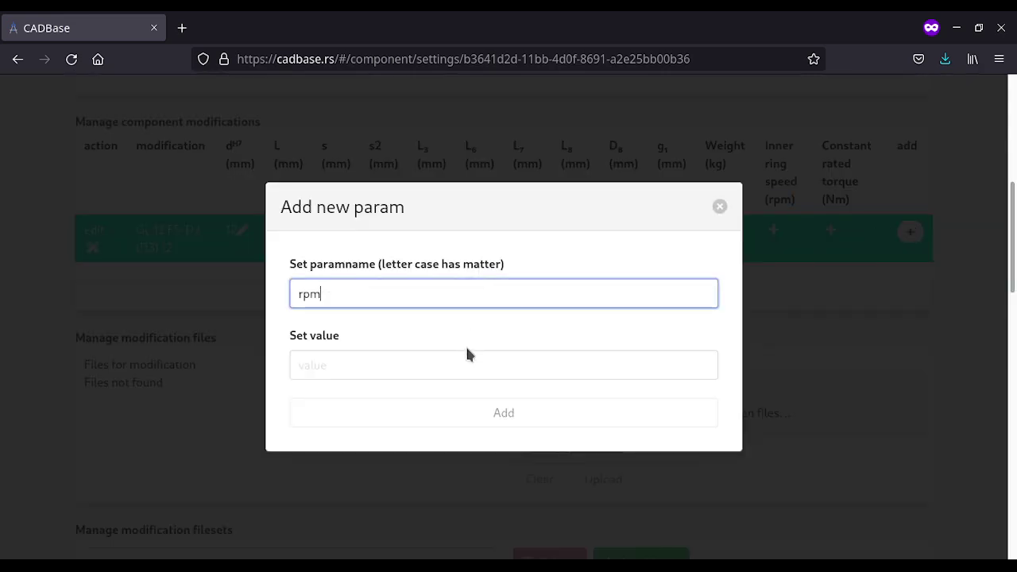
pyautogui.press('BackSpace')
pyautogui.press('BackSpace')
pyautogui.press('BackSpace')
pyautogui.write('R')
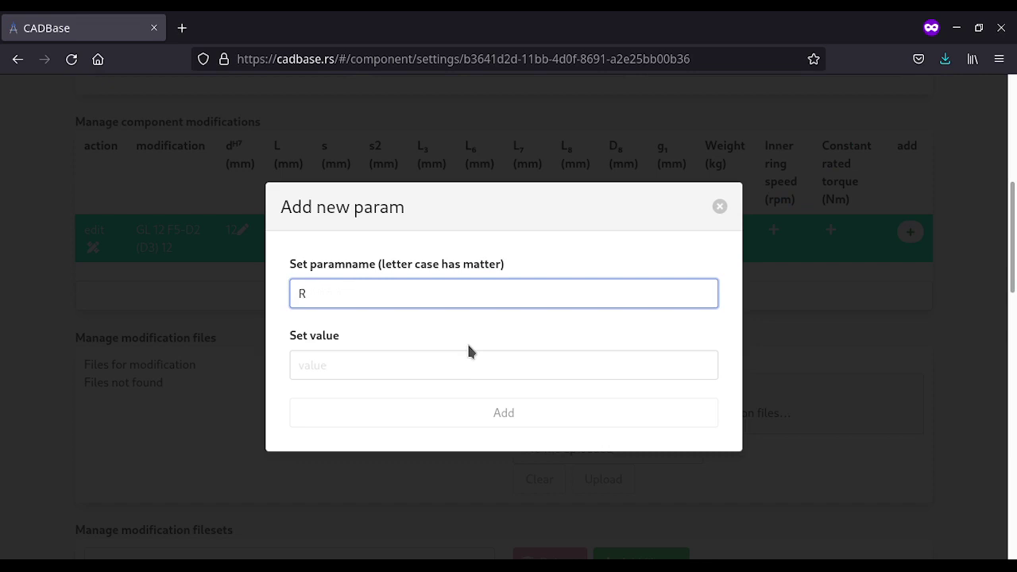
pyautogui.write('PM')
pyautogui.click(720, 207)
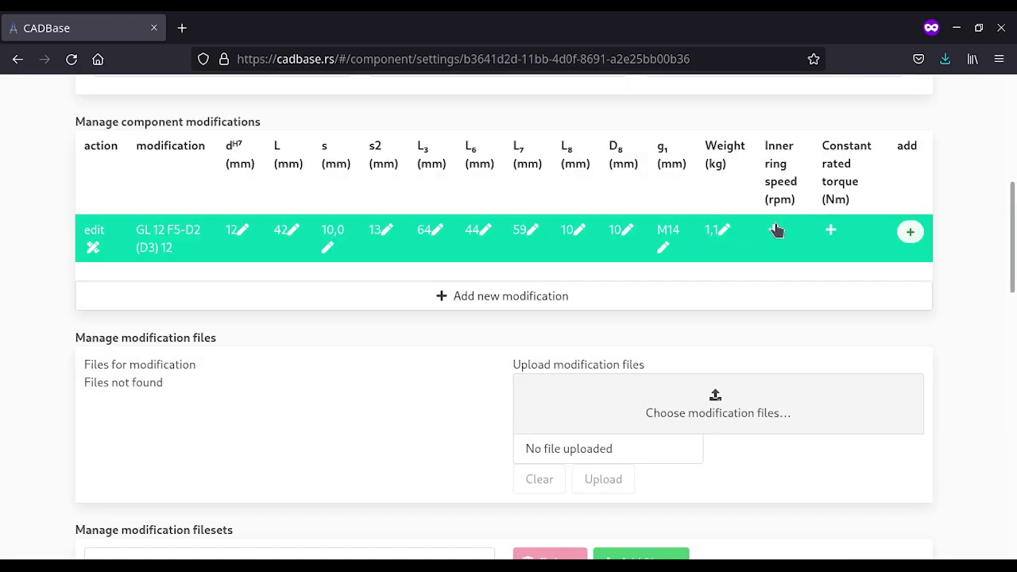
# Step: Give the existing inner ring speed (rpm) parameter of GL 12 F5-D2 (D3) 12 the value 4000
pyautogui.click(777, 230)
pyautogui.click(535, 319)
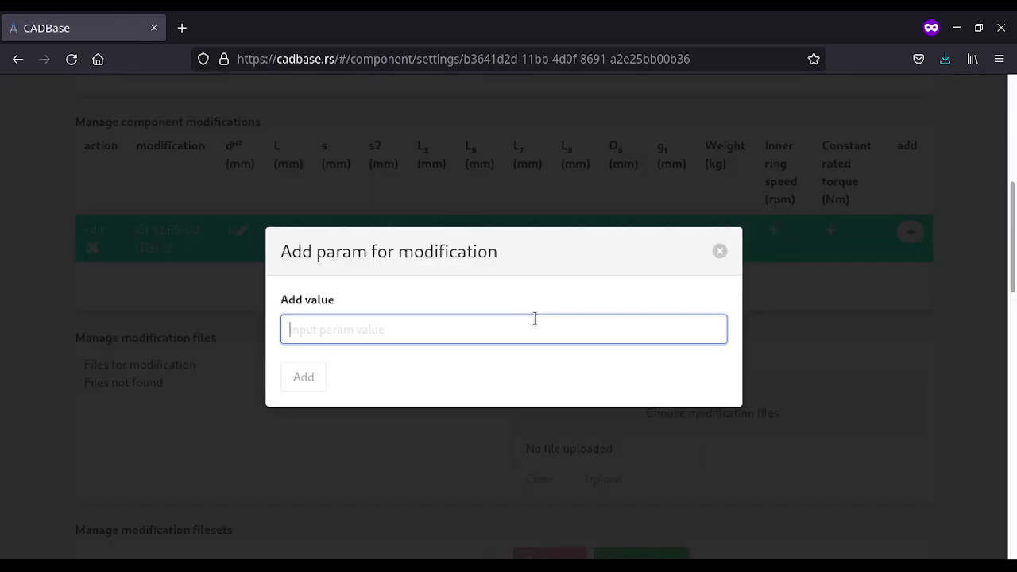
pyautogui.write('4000')
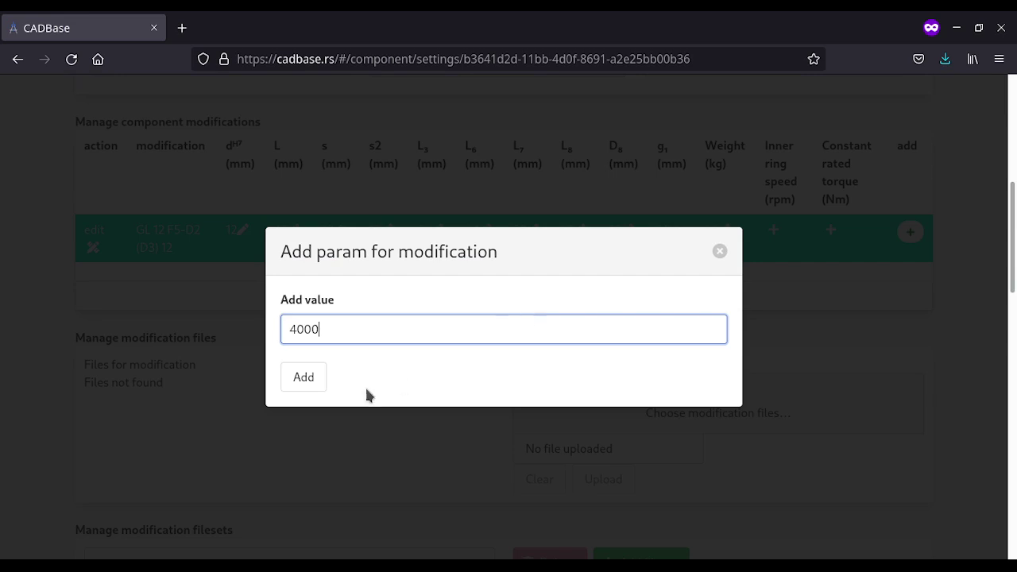
pyautogui.click(320, 376)
# Step: Give the existing constant rated torque (Nm) parameter of GL 12 F5-D2 (D3) 12 the value 55
pyautogui.scroll(-4, 799, 279)
pyautogui.scroll(1, 810, 334)
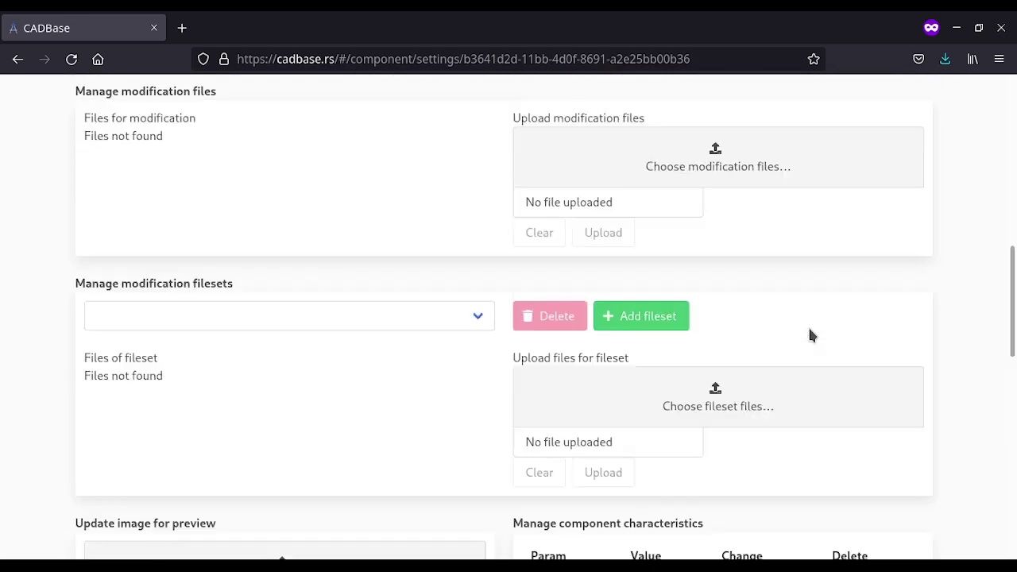
pyautogui.scroll(2, 811, 334)
pyautogui.click(831, 166)
pyautogui.click(459, 325)
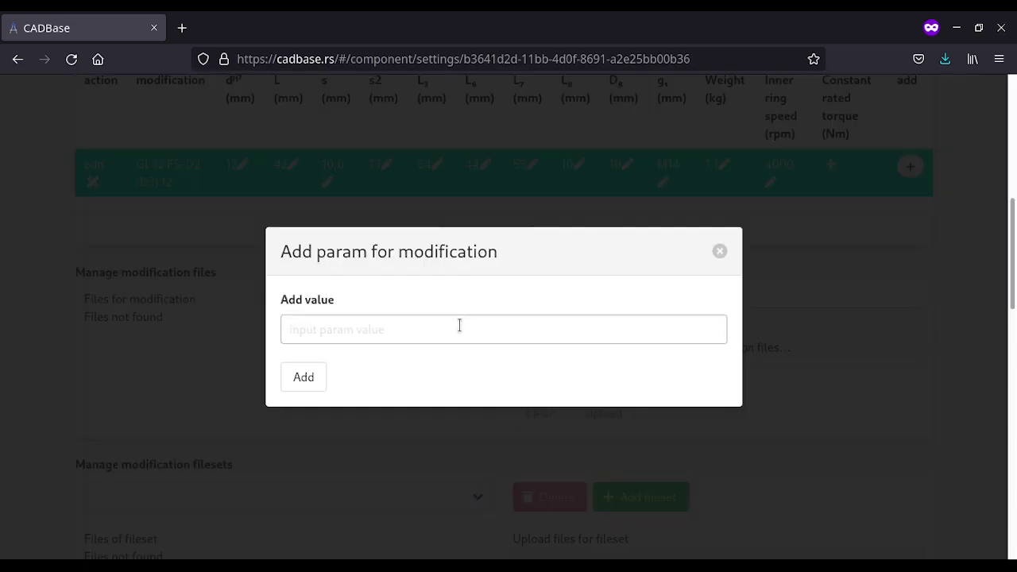
pyautogui.click(459, 325)
pyautogui.write('55')
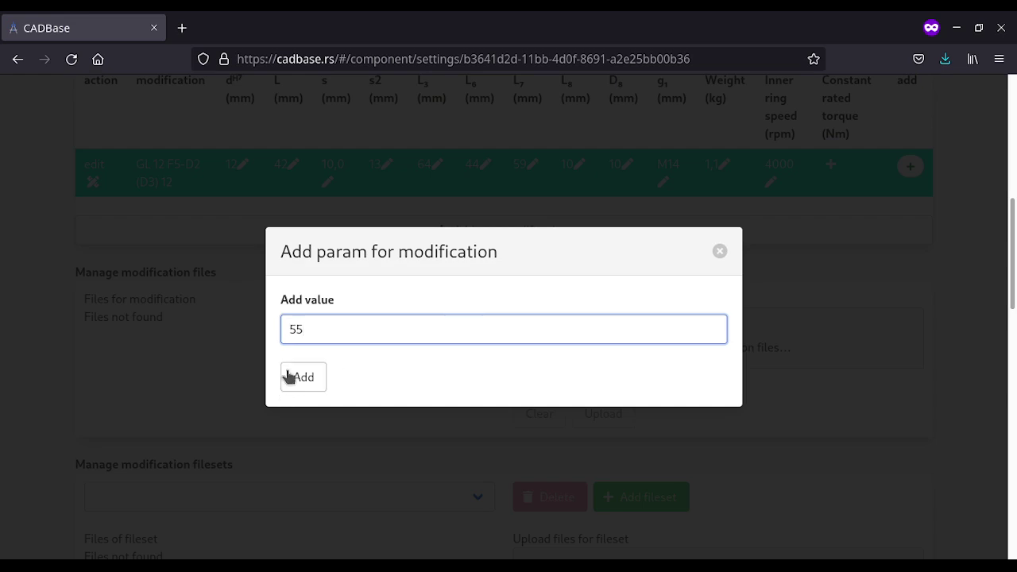
pyautogui.click(288, 376)
# Step: Create a new modification named "GL 15 F5-D2 (D3)" with the actual status Launched
pyautogui.scroll(3, 550, 313)
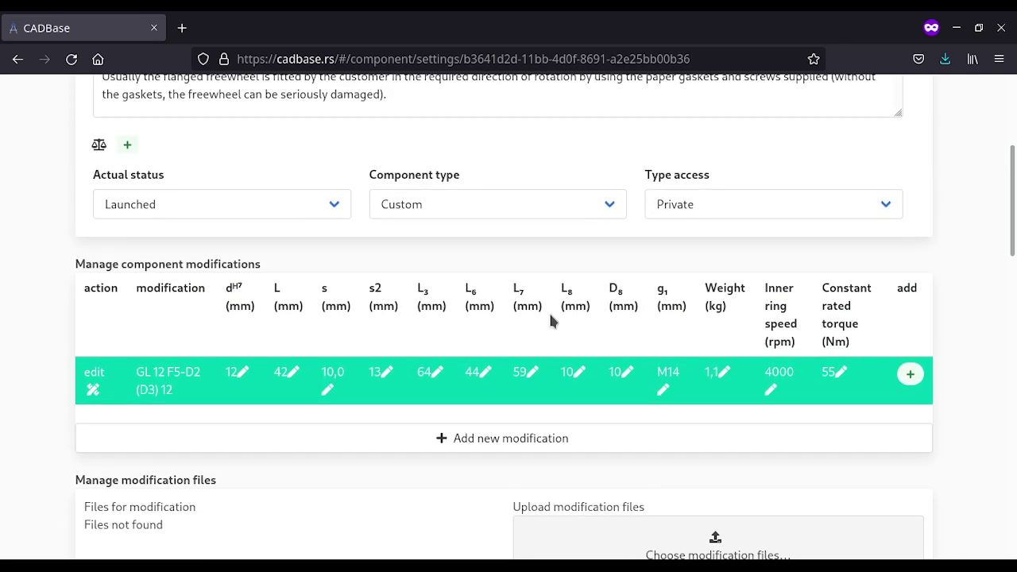
pyautogui.click(749, 438)
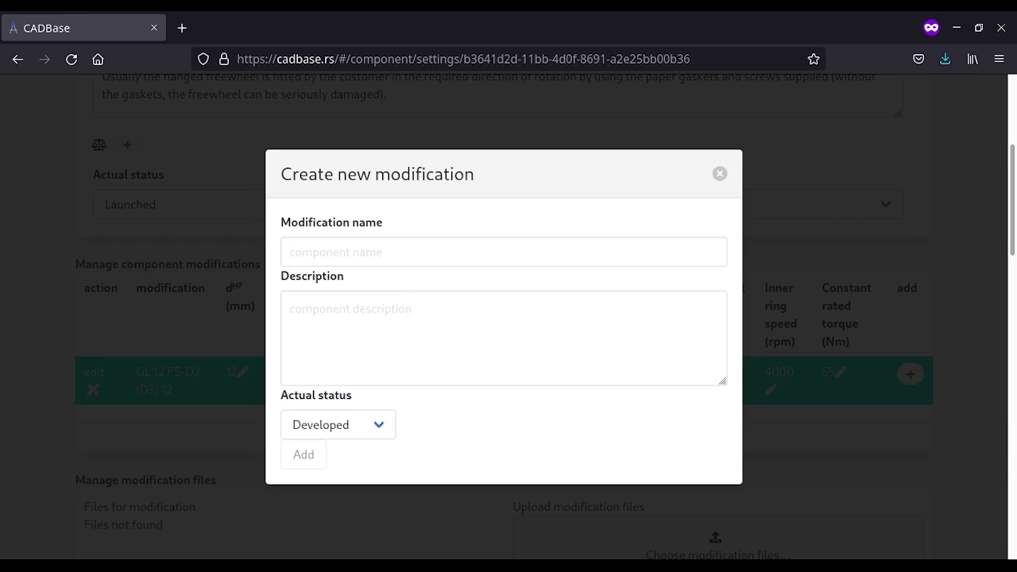
pyautogui.click(291, 252)
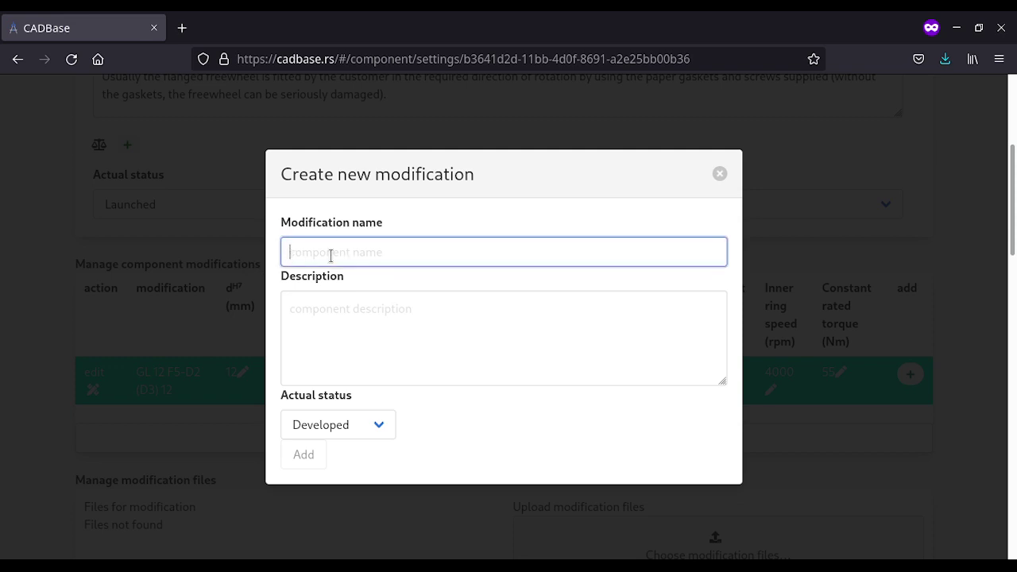
pyautogui.write('GL 15 F5-D2 (D3)')
pyautogui.click(339, 427)
pyautogui.click(302, 444)
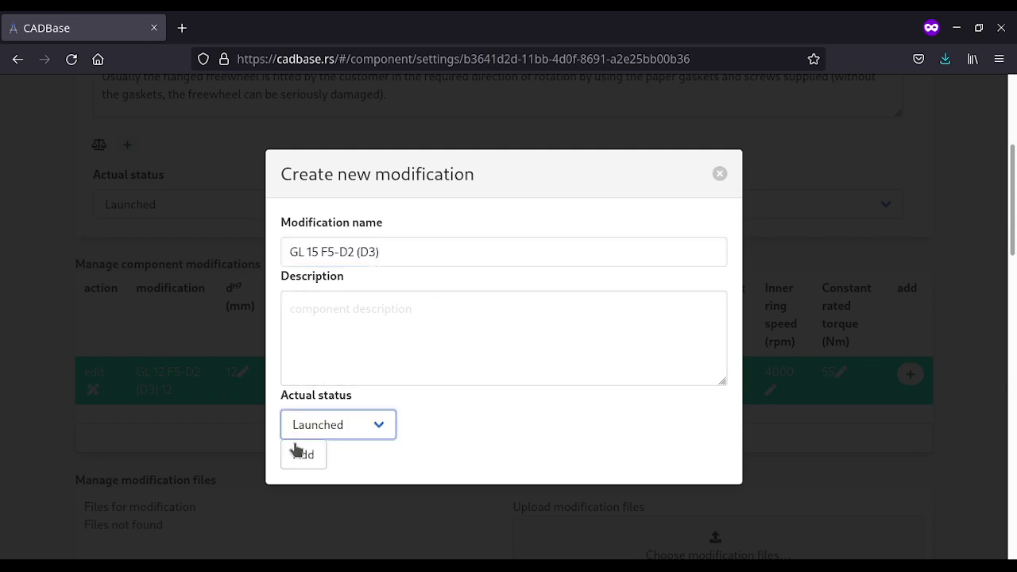
pyautogui.click(298, 454)
# Step: For the GL 15 F5-D2 (D3) modification, set dᴴ⁷ (mm) to 15 and L (mm) to 52
pyautogui.scroll(-2, 699, 394)
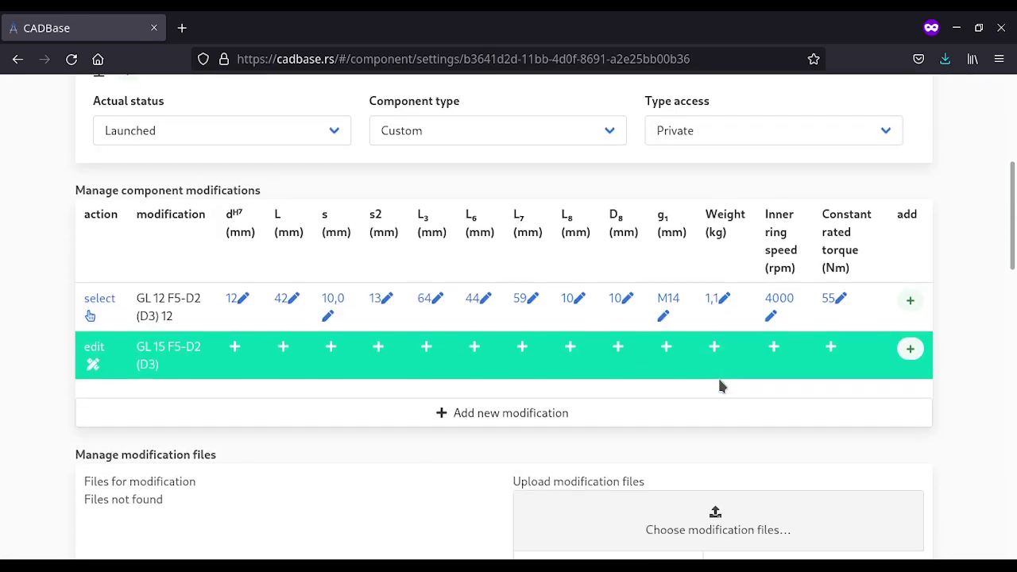
pyautogui.click(235, 346)
pyautogui.click(372, 321)
pyautogui.write('15')
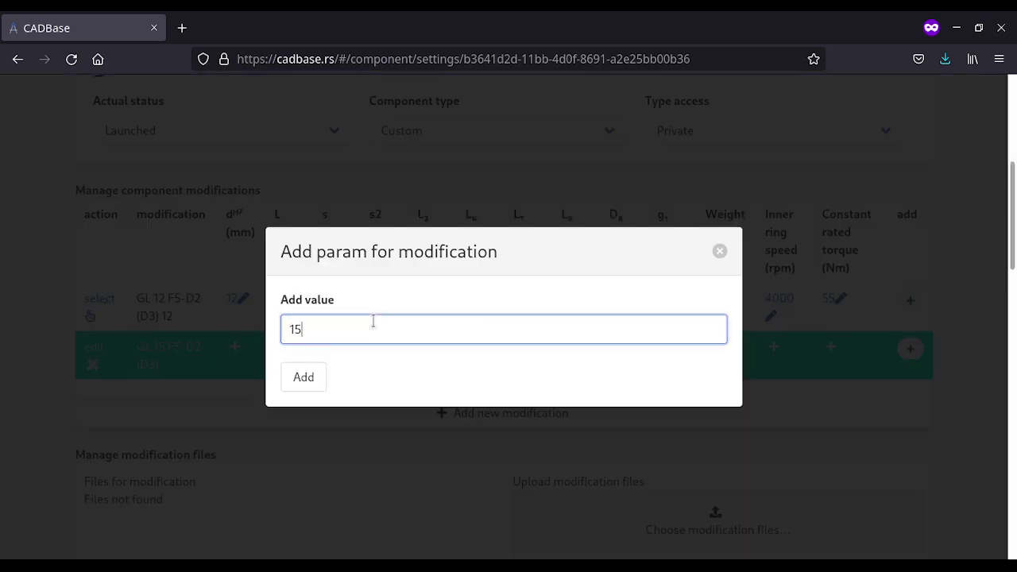
pyautogui.click(306, 376)
pyautogui.click(283, 356)
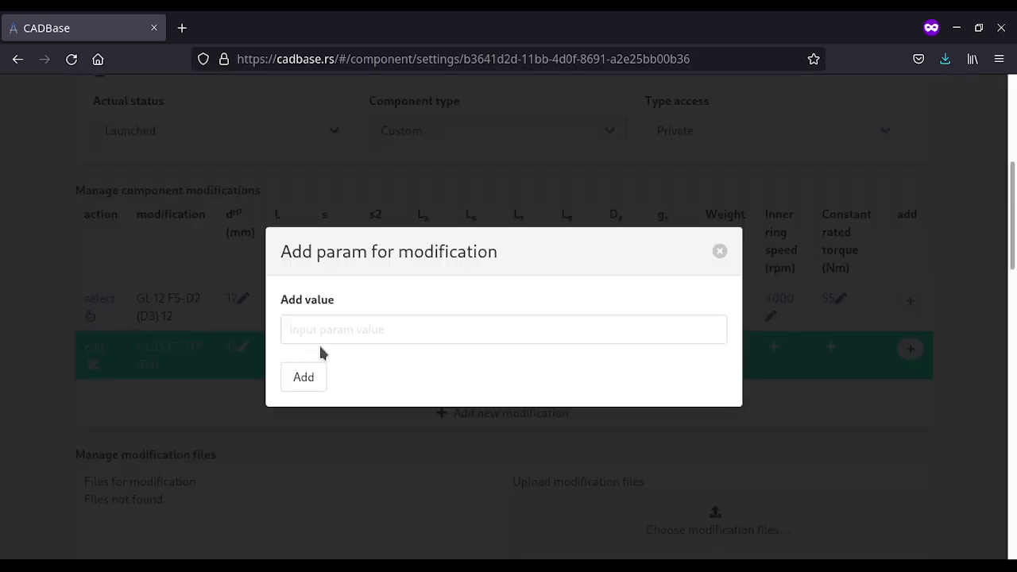
pyautogui.click(347, 329)
pyautogui.write('52')
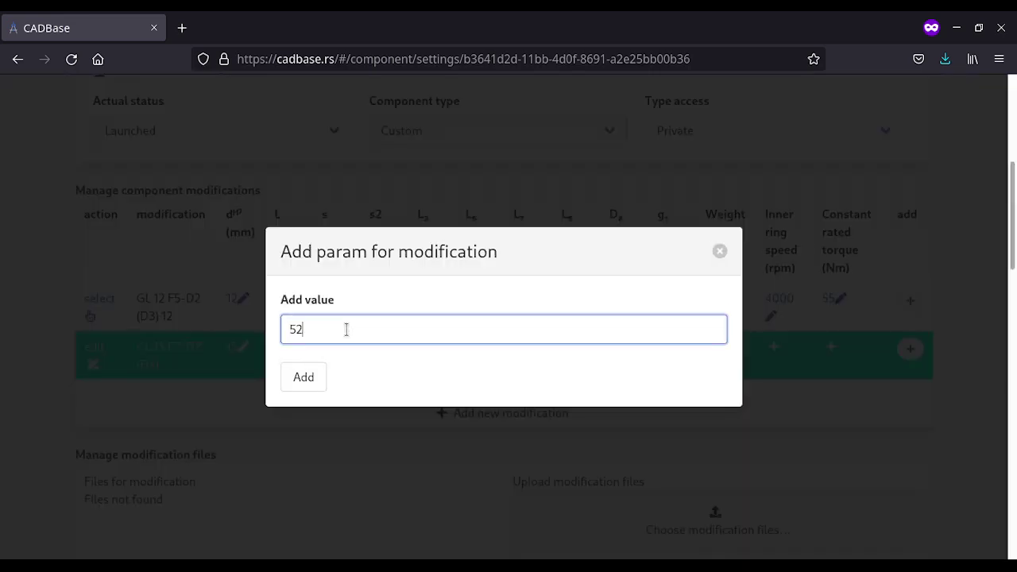
pyautogui.click(296, 380)
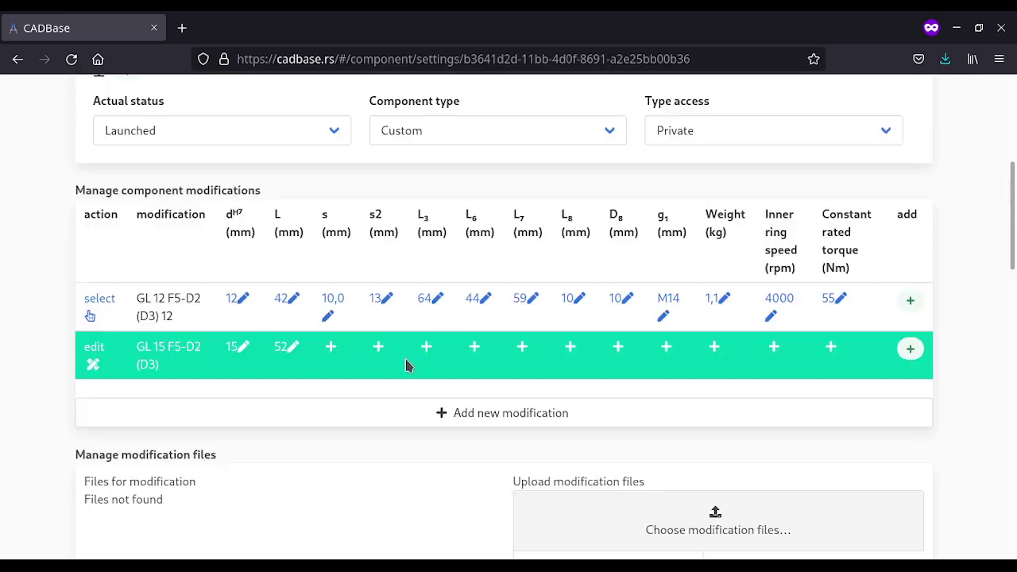
# Step: For the GL 15 F5-D2 (D3) modification, set s (mm) to 11,0 and s2 (mm) to 13
pyautogui.click(327, 348)
pyautogui.click(503, 331)
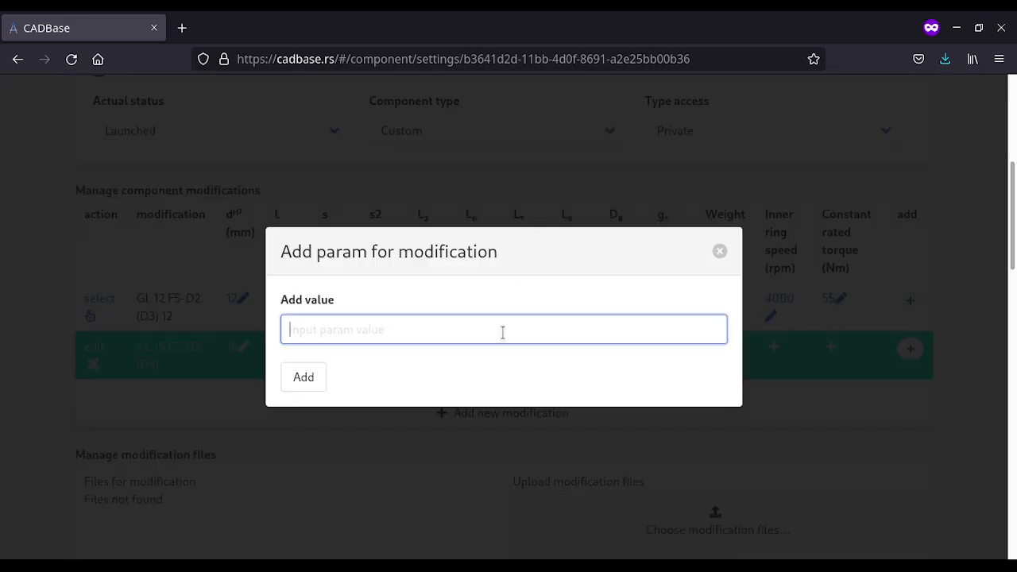
pyautogui.write('11,0')
pyautogui.click(302, 377)
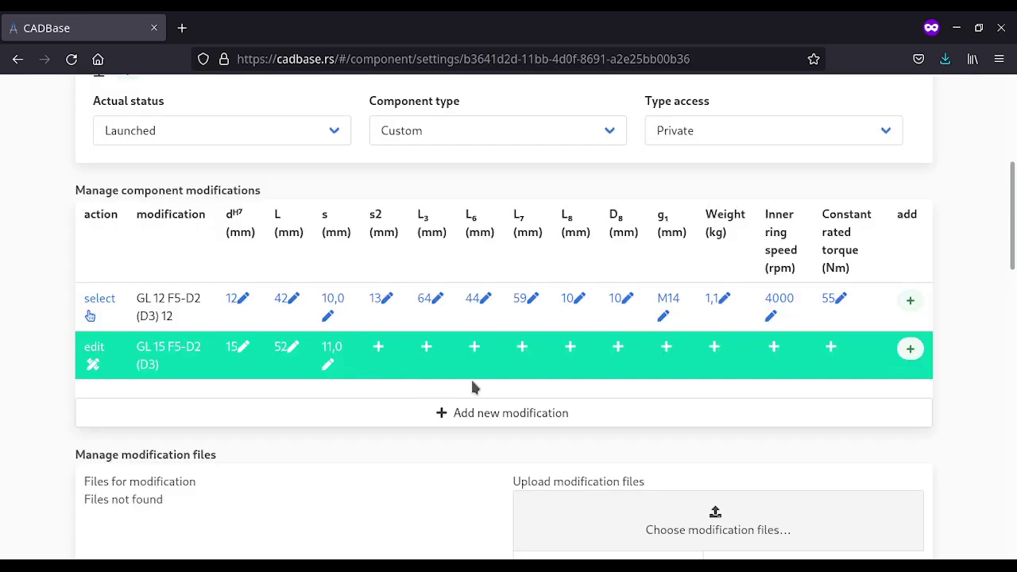
pyautogui.click(378, 349)
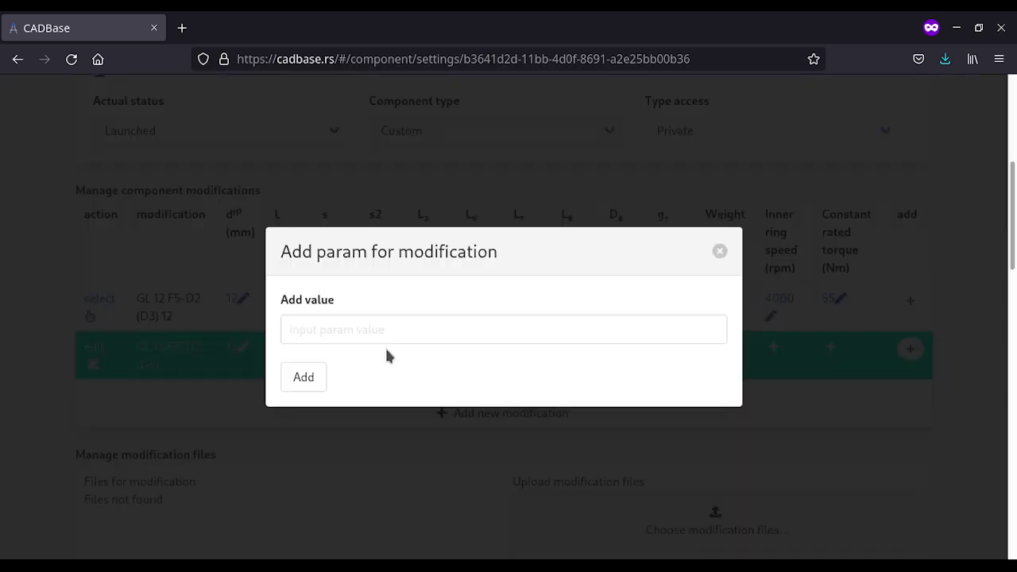
pyautogui.click(473, 322)
pyautogui.write('13')
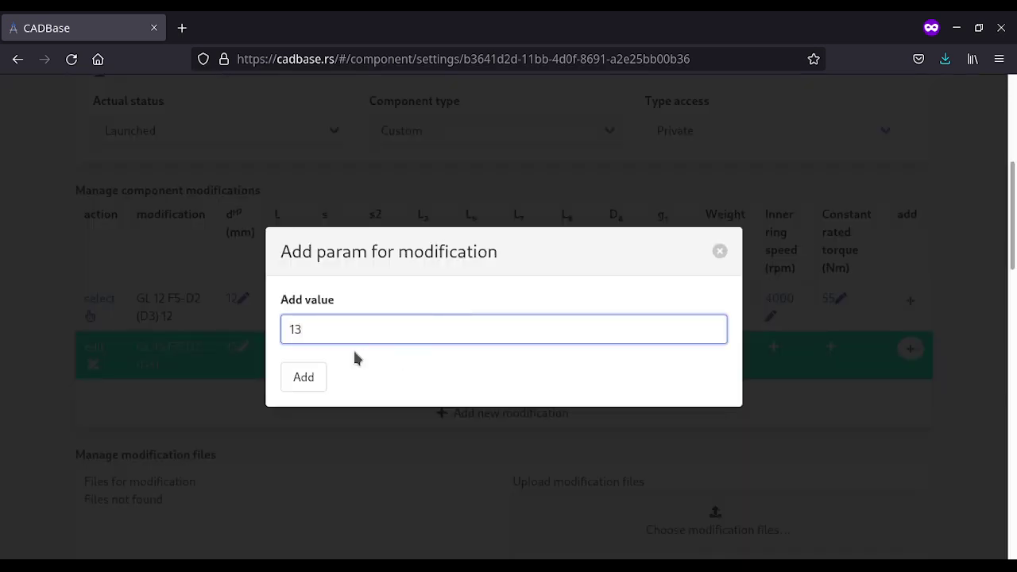
pyautogui.click(304, 377)
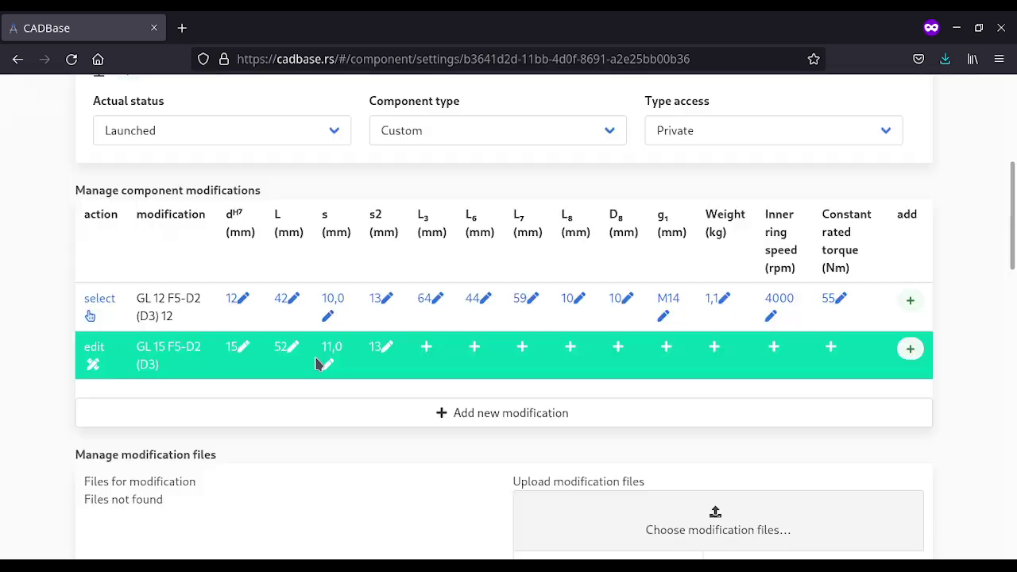
# Step: For the GL 15 F5-D2 (D3) modification, set L₃ (mm) to 78 and L₆ (mm) to 47
pyautogui.click(427, 348)
pyautogui.click(413, 332)
pyautogui.write('78')
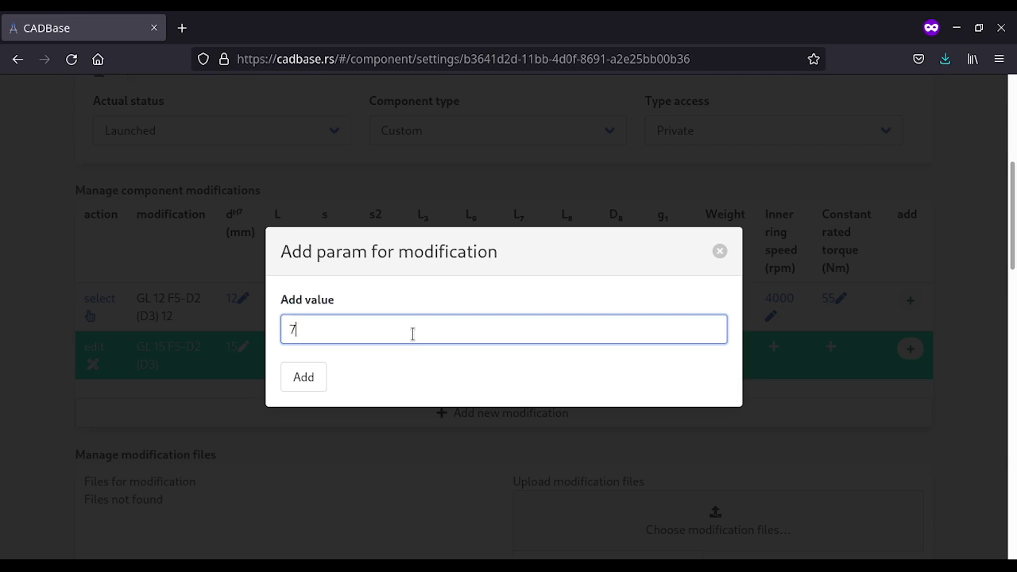
pyautogui.click(286, 381)
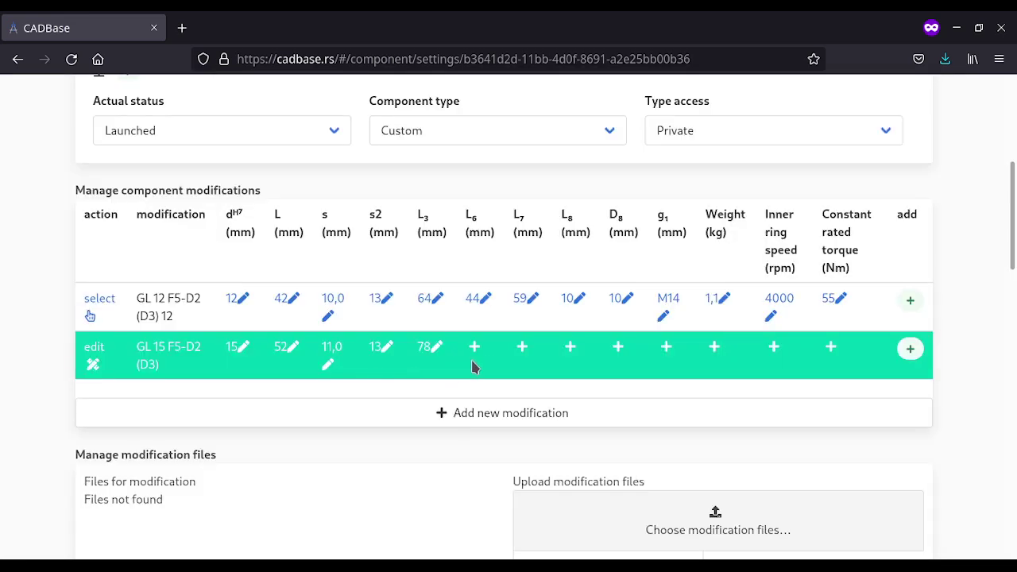
pyautogui.click(472, 348)
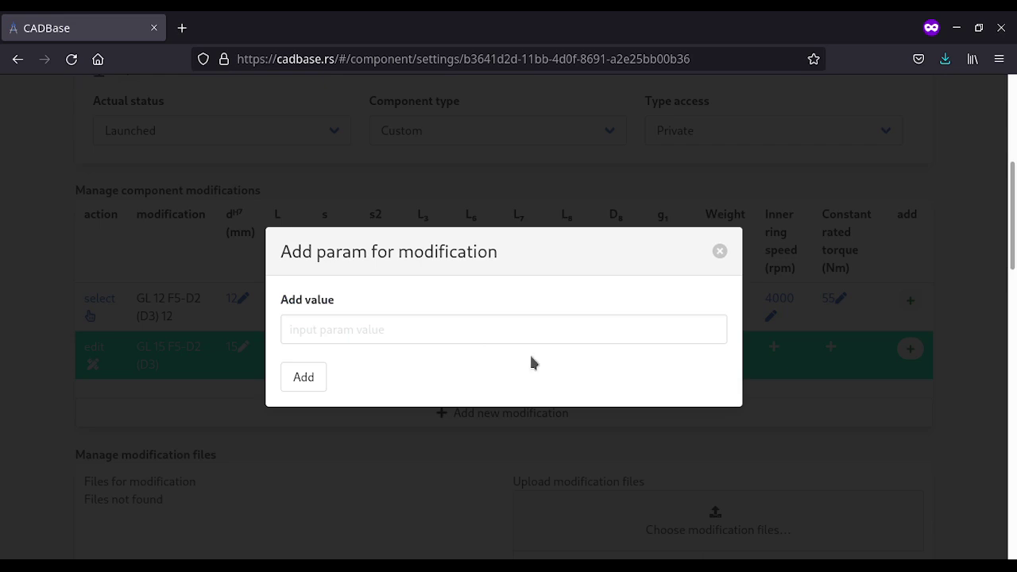
pyautogui.click(504, 327)
pyautogui.write('47')
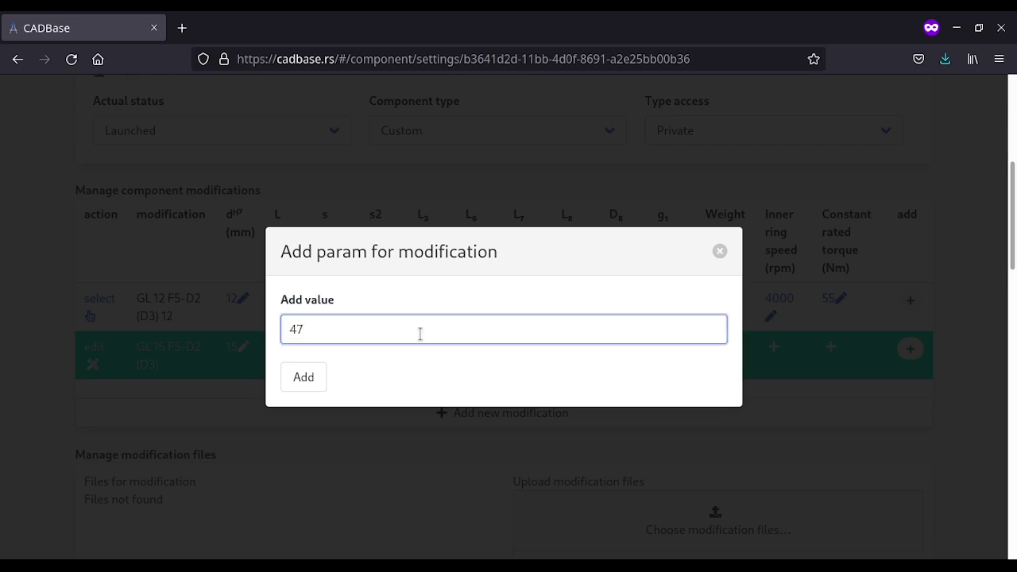
pyautogui.click(302, 377)
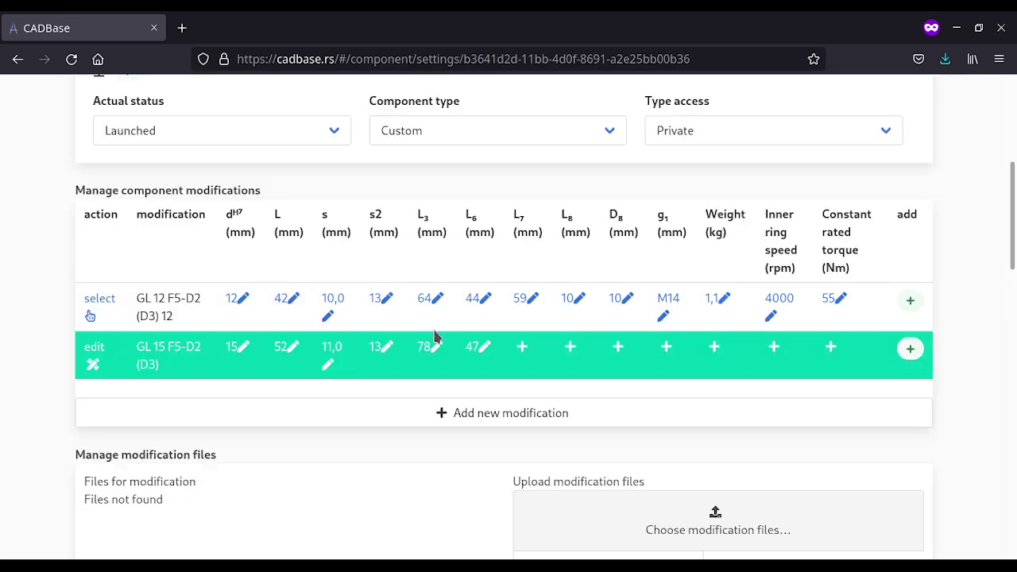
# Step: For the GL 15 F5-D2 (D3) modification, set L₇ (mm) to 62 and L₈ (mm) to 10
pyautogui.click(521, 347)
pyautogui.click(466, 325)
pyautogui.write('62')
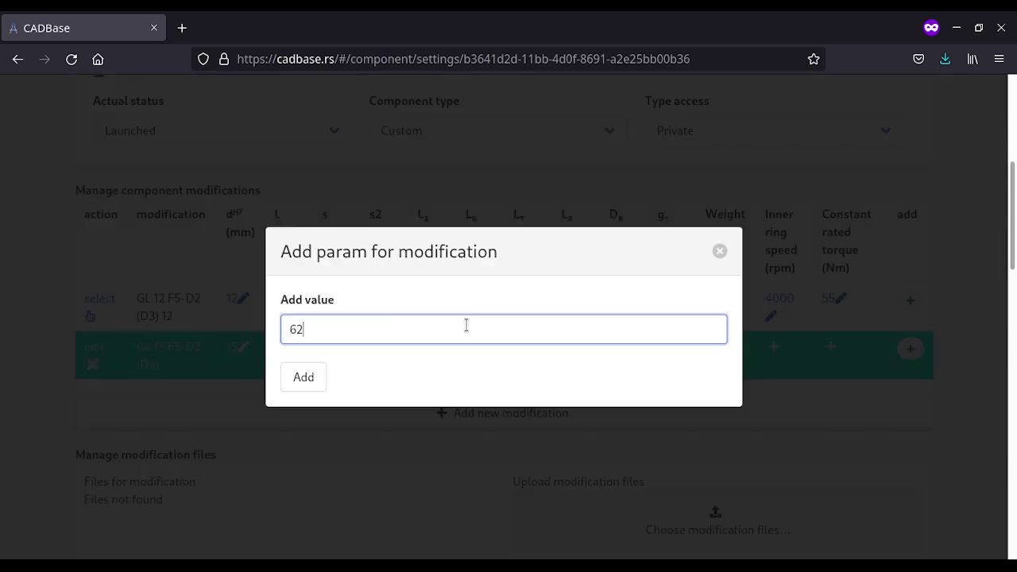
pyautogui.click(315, 384)
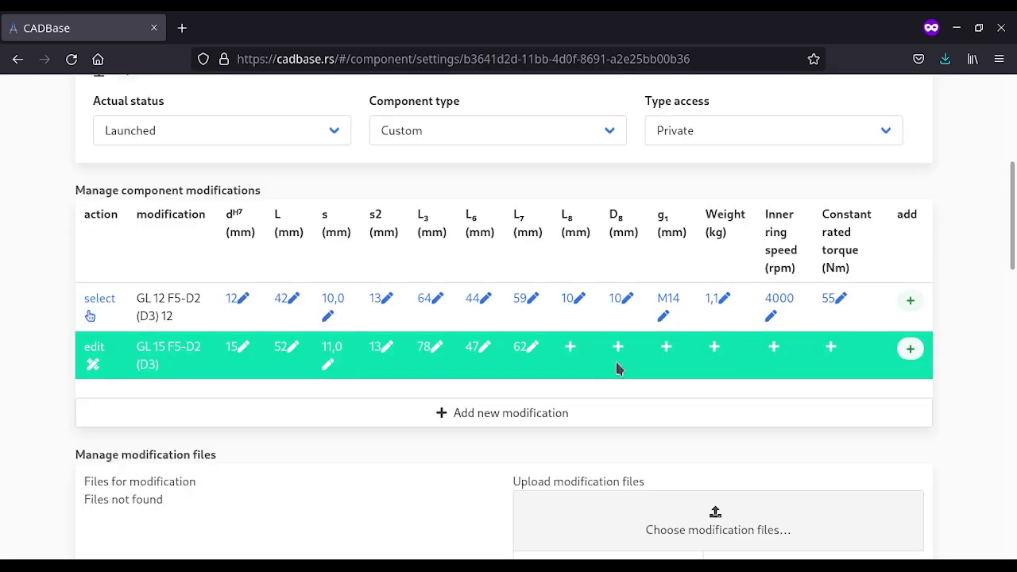
pyautogui.click(569, 348)
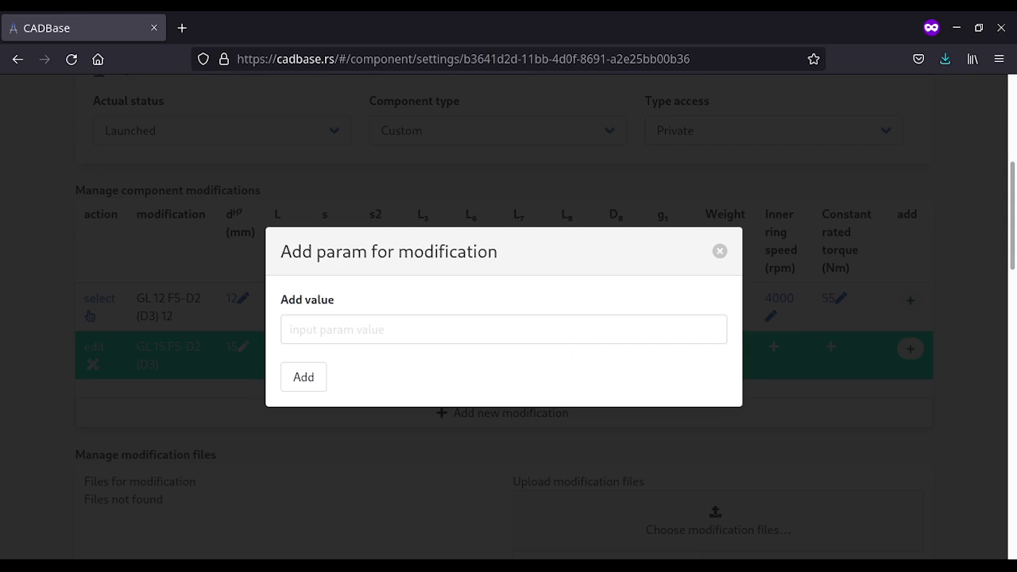
pyautogui.click(522, 336)
pyautogui.write('10')
pyautogui.click(293, 376)
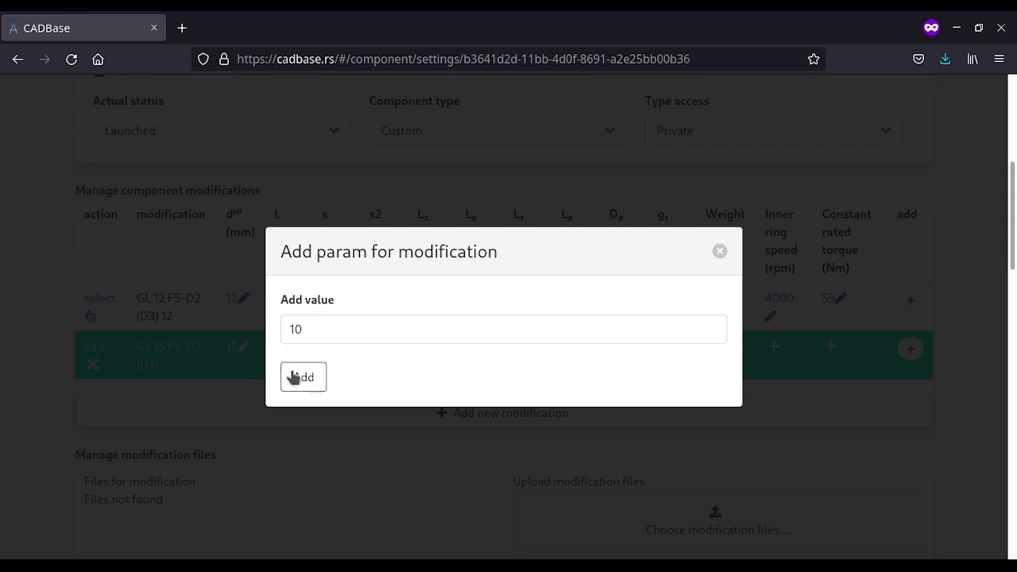
# Step: For the GL 15 F5-D2 (D3) modification, set D₈ (mm) to 10 and g₁ (mm) to M14
pyautogui.click(618, 356)
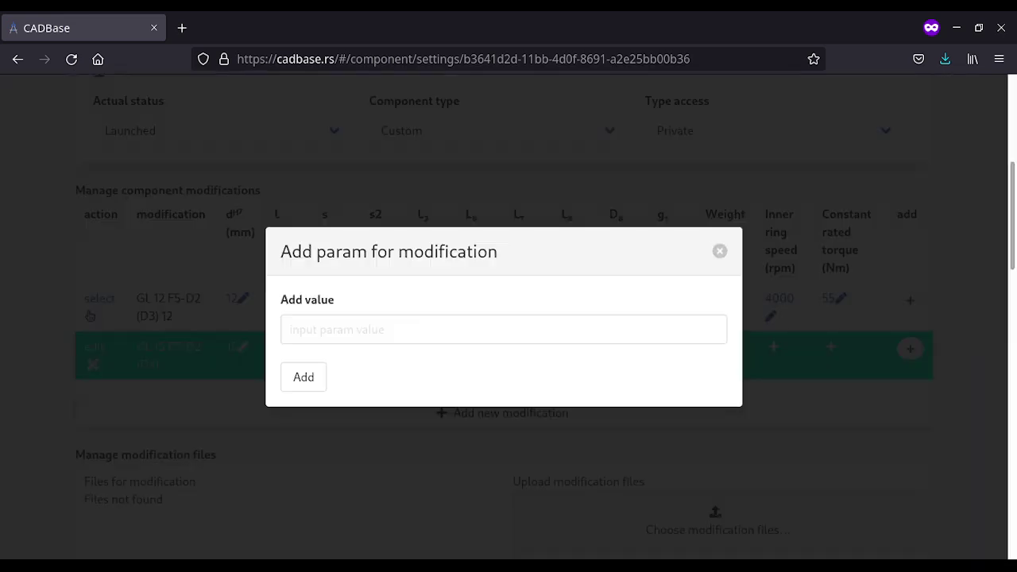
pyautogui.click(577, 338)
pyautogui.write('10')
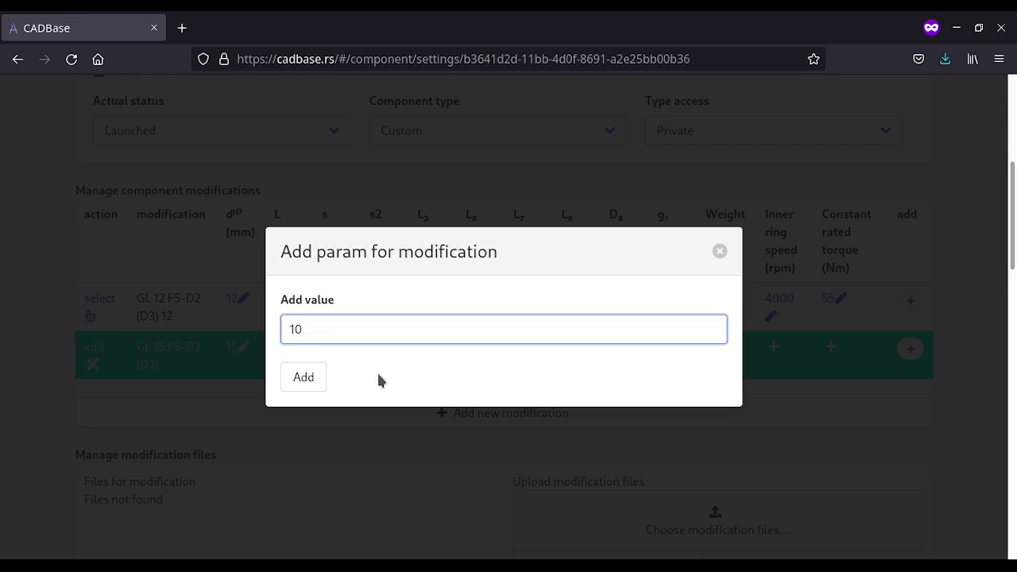
pyautogui.click(299, 375)
pyautogui.click(665, 348)
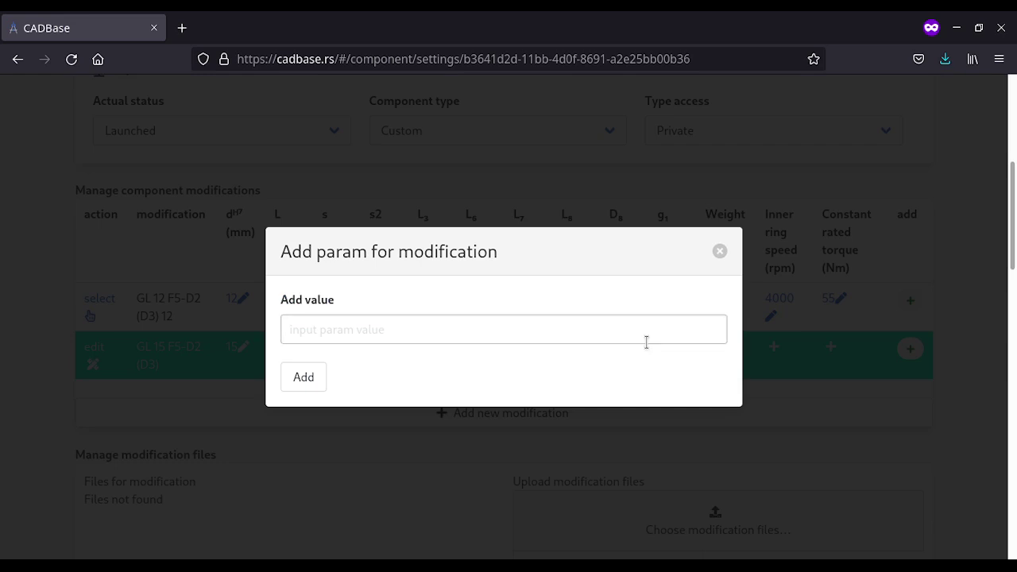
pyautogui.click(617, 328)
pyautogui.write('8')
pyautogui.press('BackSpace')
pyautogui.write('M')
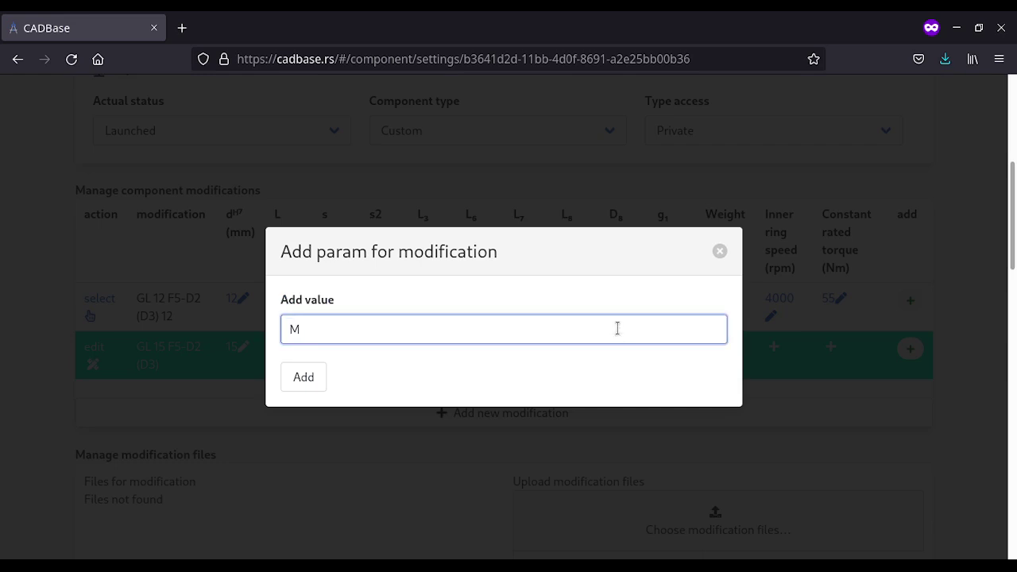
pyautogui.write('14')
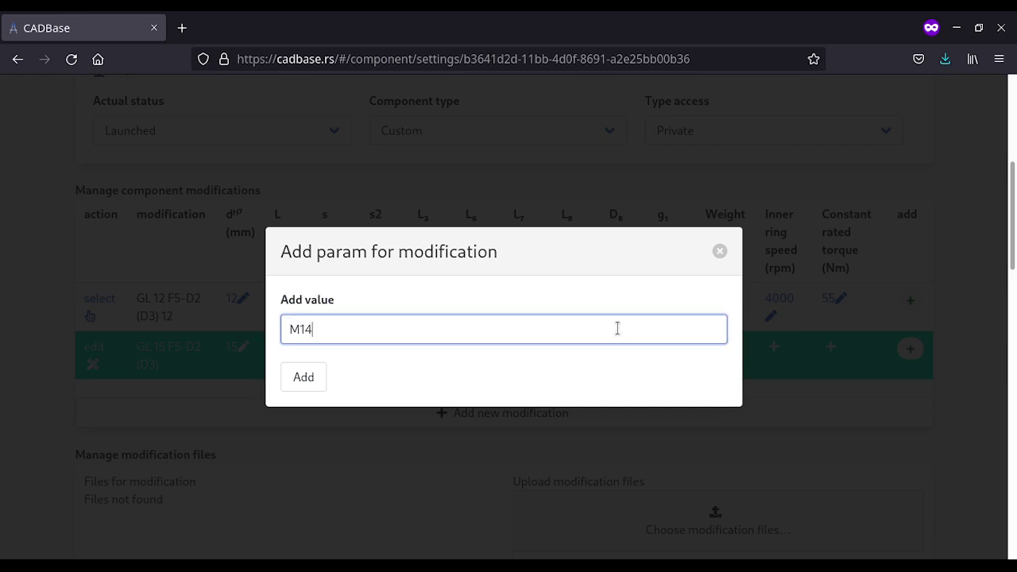
pyautogui.click(290, 380)
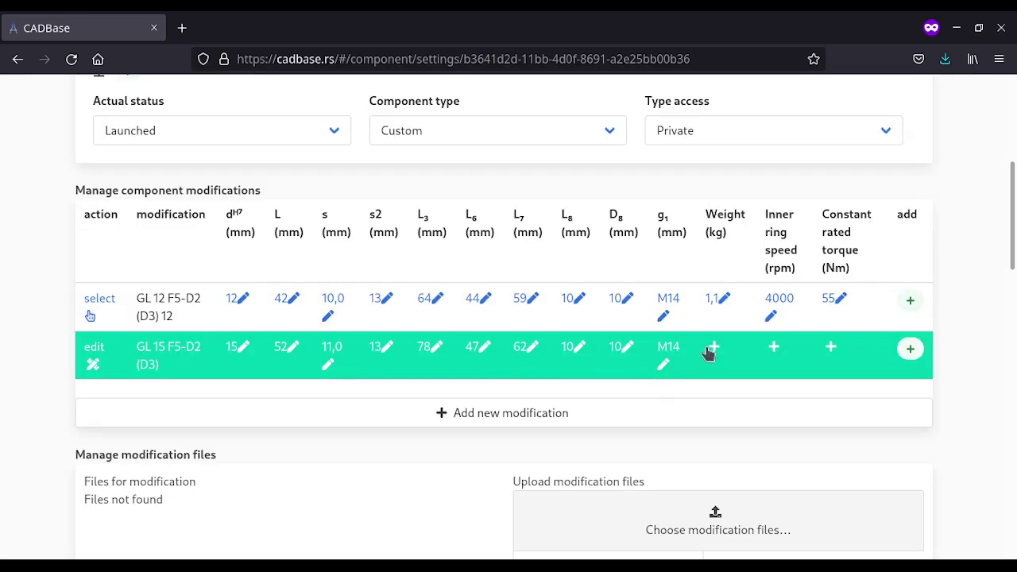
# Step: For the GL 15 F5-D2 (D3) modification, set the weight (kg) to 1,5 and the inner ring speed (rpm) to 3700
pyautogui.click(709, 350)
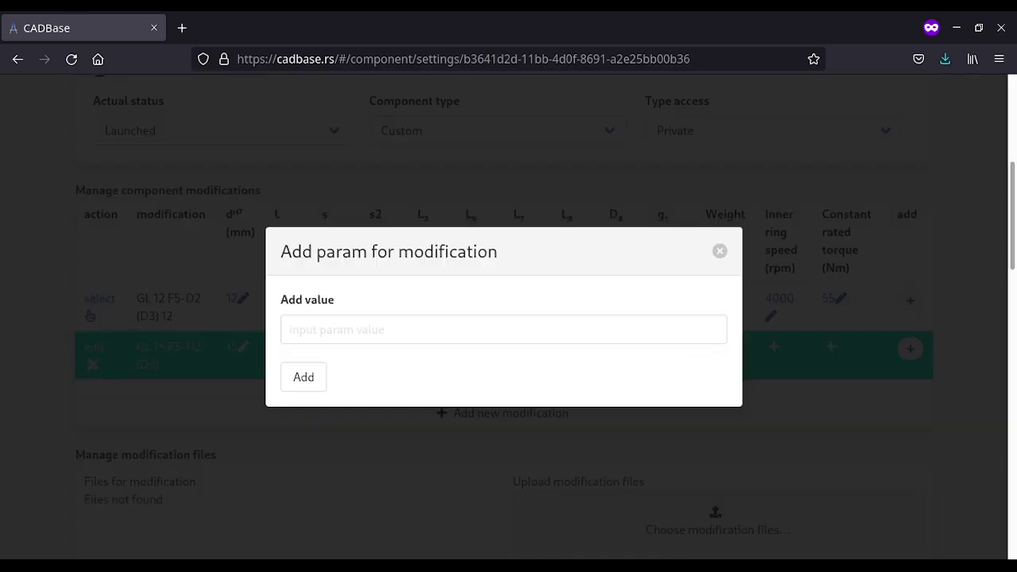
pyautogui.click(642, 329)
pyautogui.write('1,5')
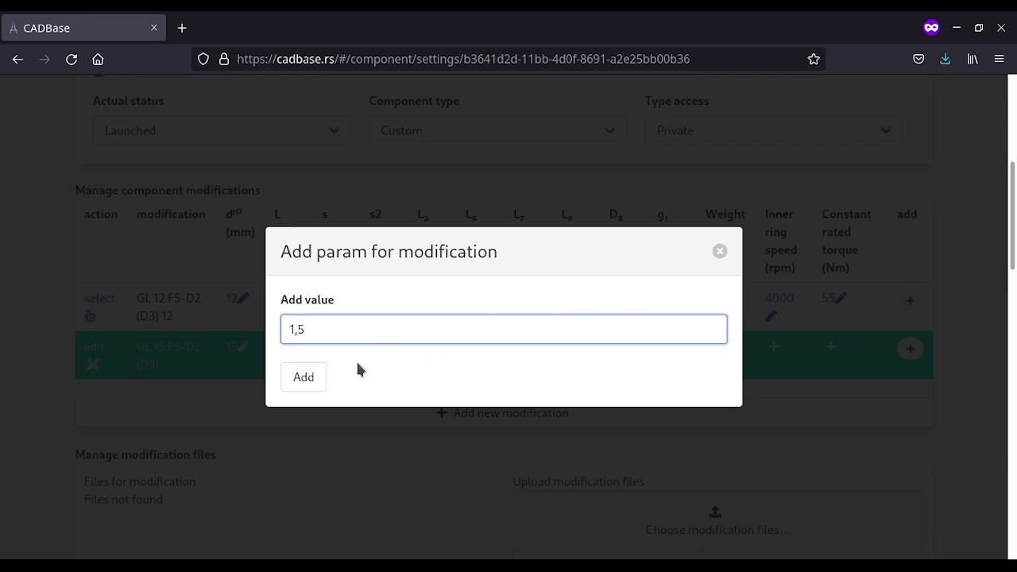
pyautogui.click(302, 377)
pyautogui.click(773, 348)
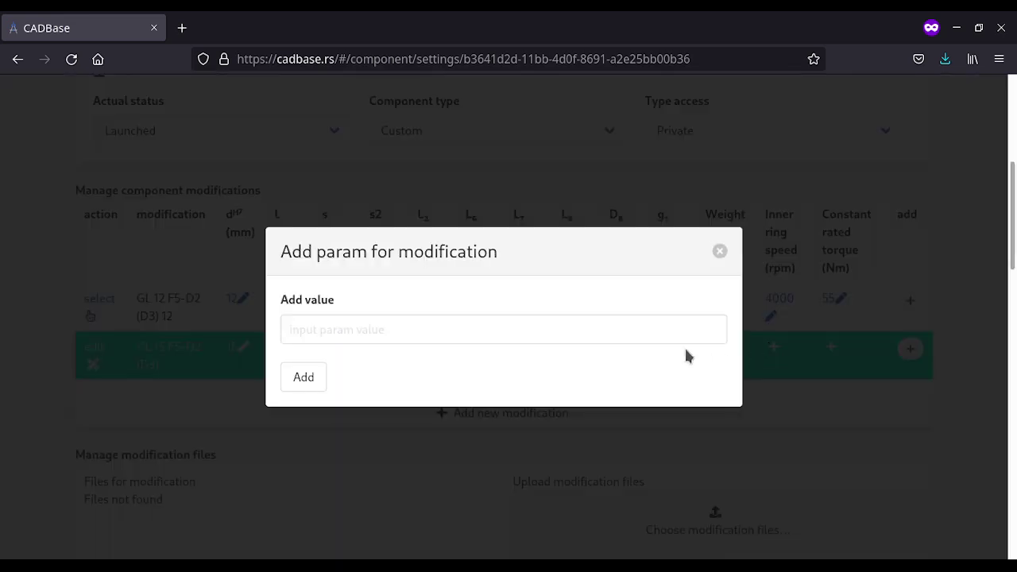
pyautogui.click(586, 327)
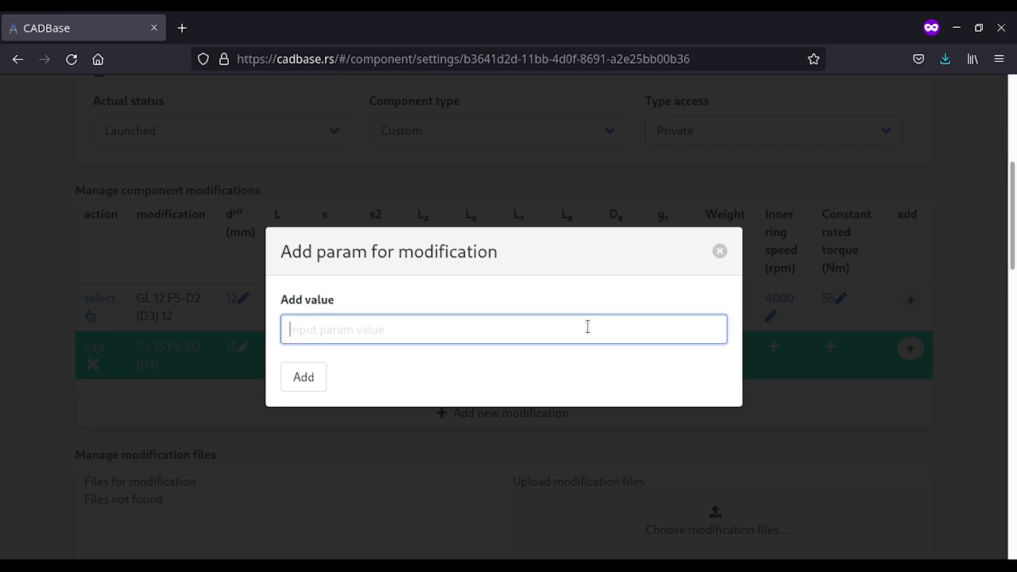
pyautogui.write('376')
pyautogui.press('BackSpace')
pyautogui.write('700')
pyautogui.click(304, 378)
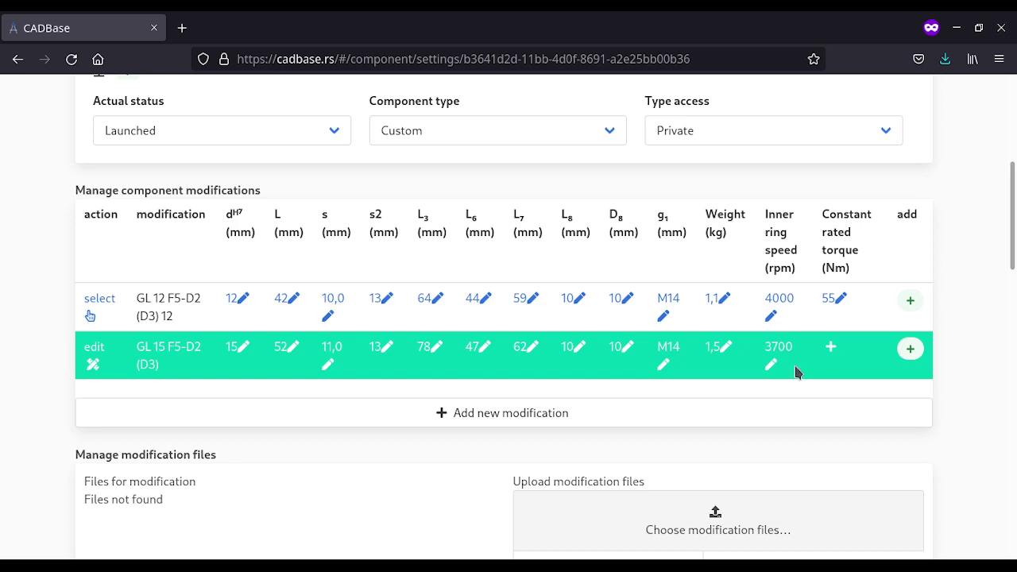
# Step: Set the constant rated torque (Nm) of the GL 15 F5-D2 (D3) modification to 125
pyautogui.click(830, 347)
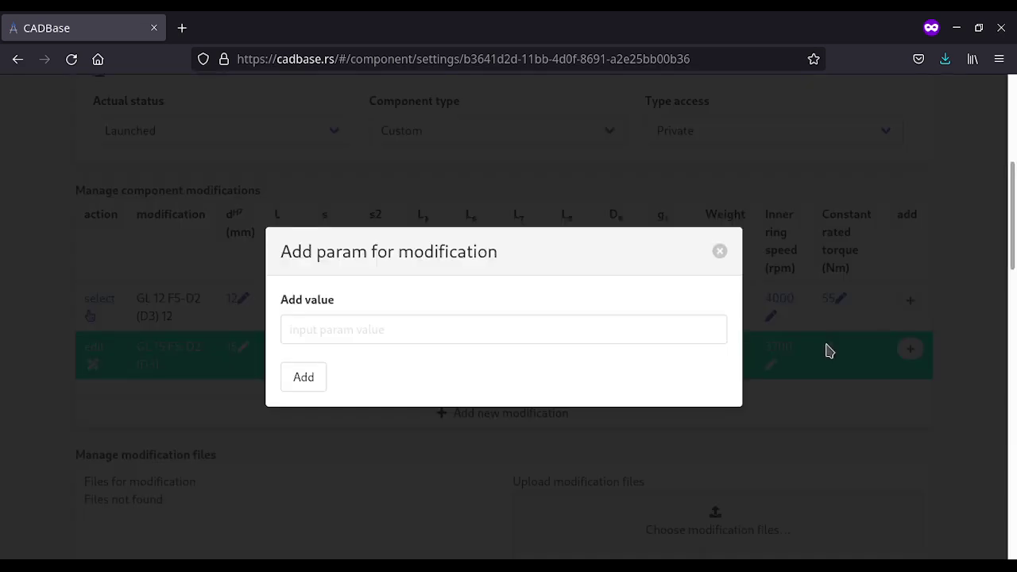
pyautogui.click(686, 327)
pyautogui.write('125')
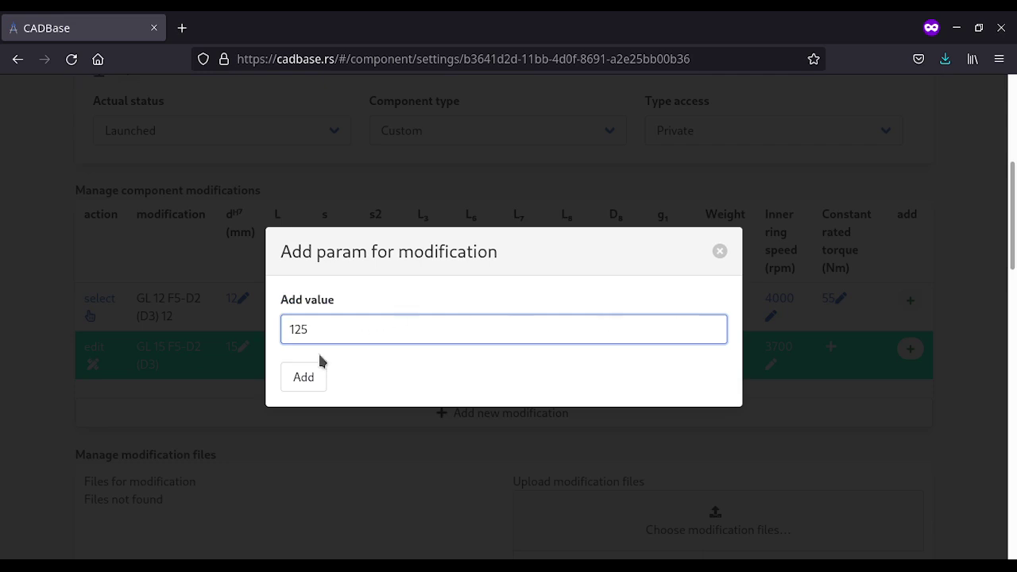
pyautogui.click(295, 379)
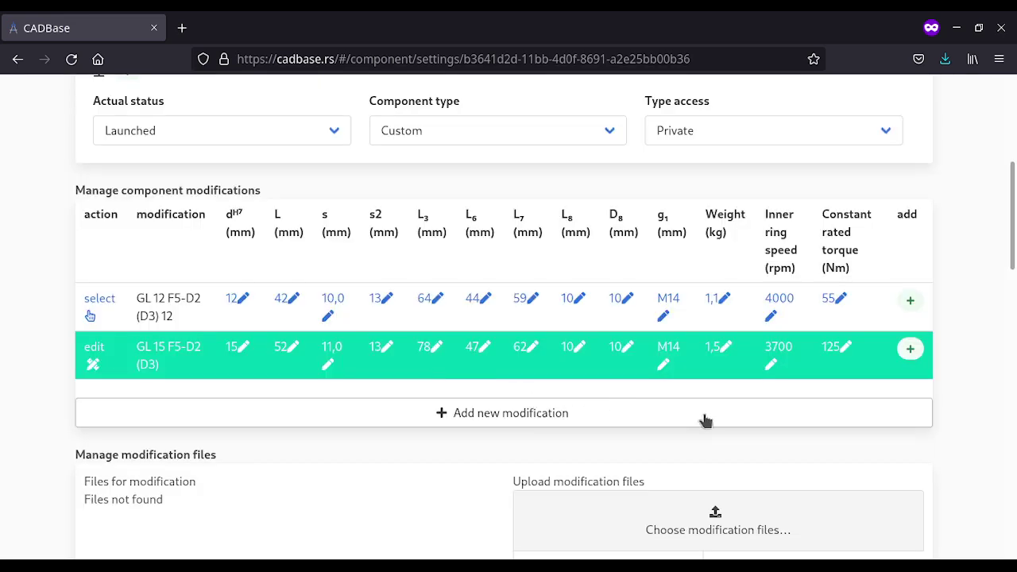
pyautogui.click(912, 352)
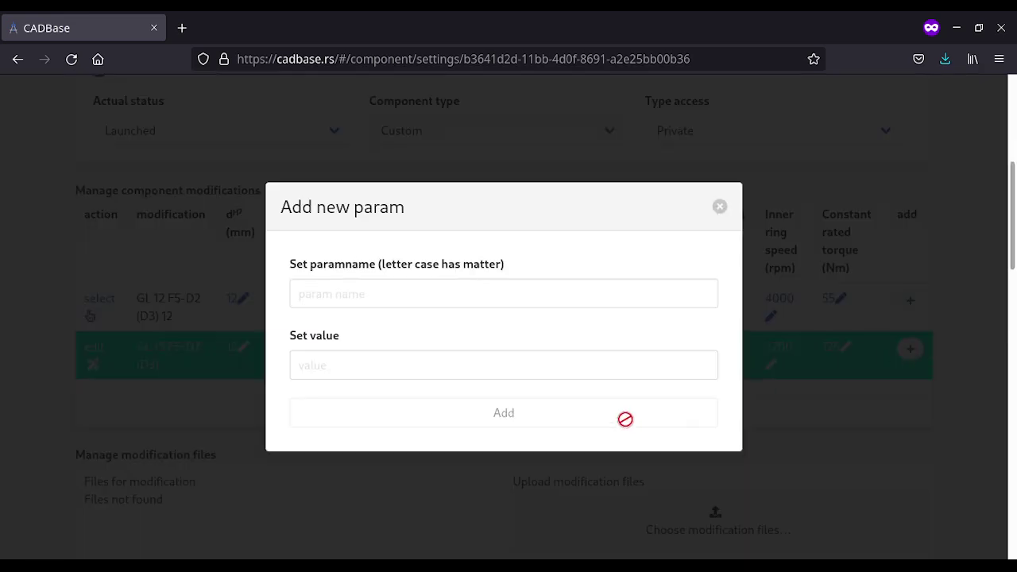
pyautogui.click(719, 208)
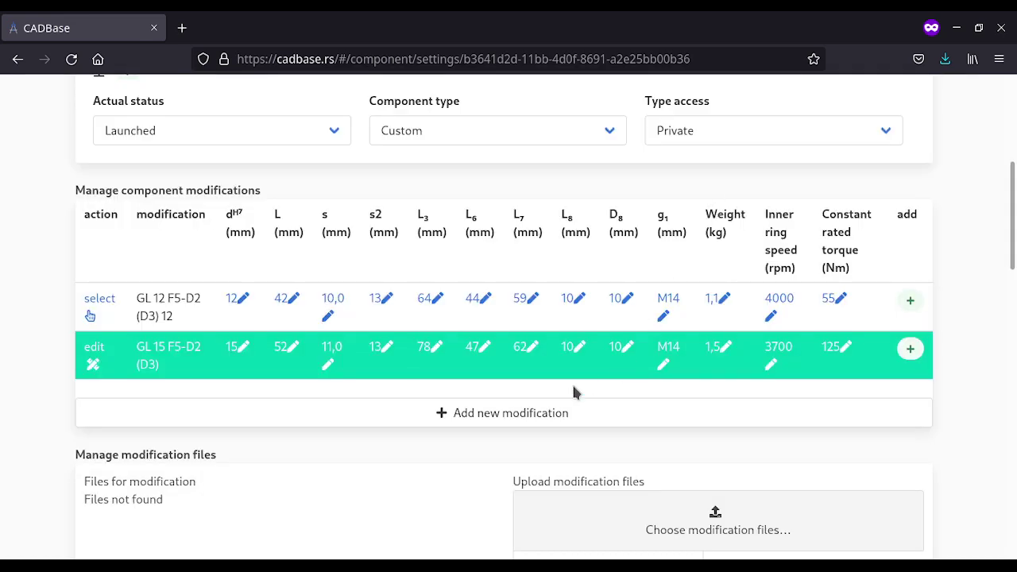
# Step: Start a new modification named GL 20 F5-D2 (D3) with the actual status Launched
pyautogui.click(578, 415)
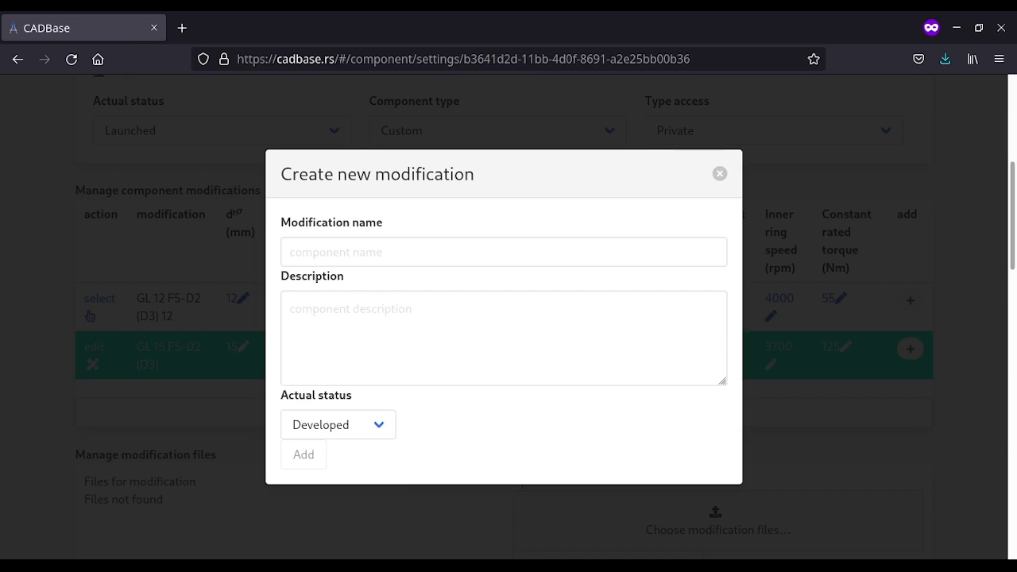
pyautogui.click(302, 252)
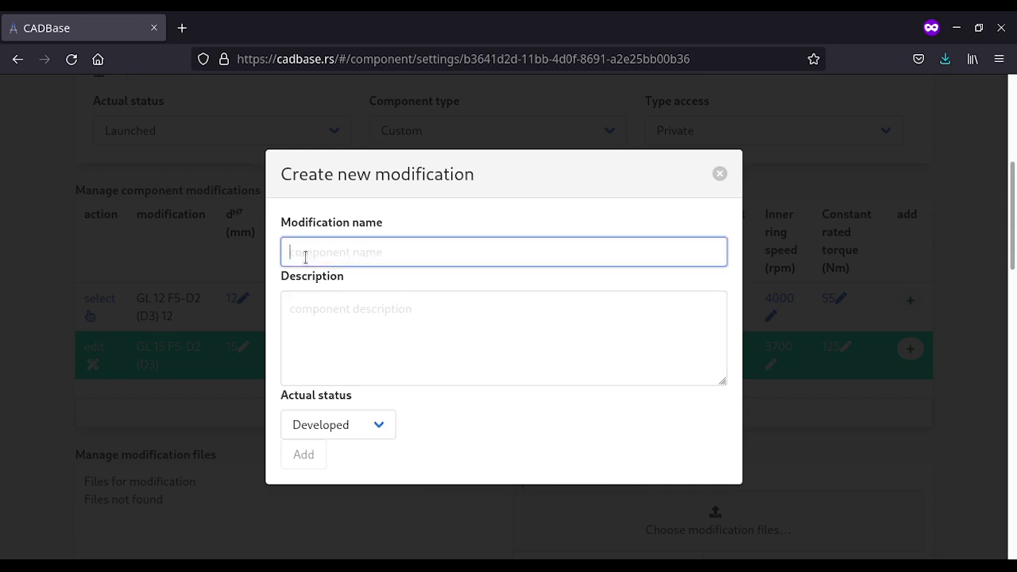
pyautogui.write('GL 20 F5-D2 (D3)')
pyautogui.click(410, 316)
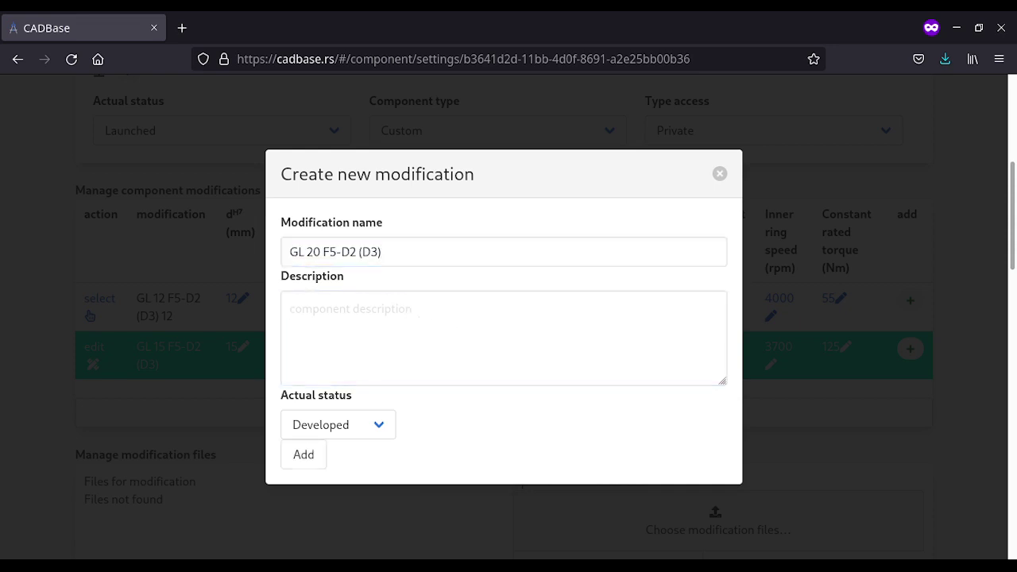
pyautogui.click(305, 426)
pyautogui.click(329, 379)
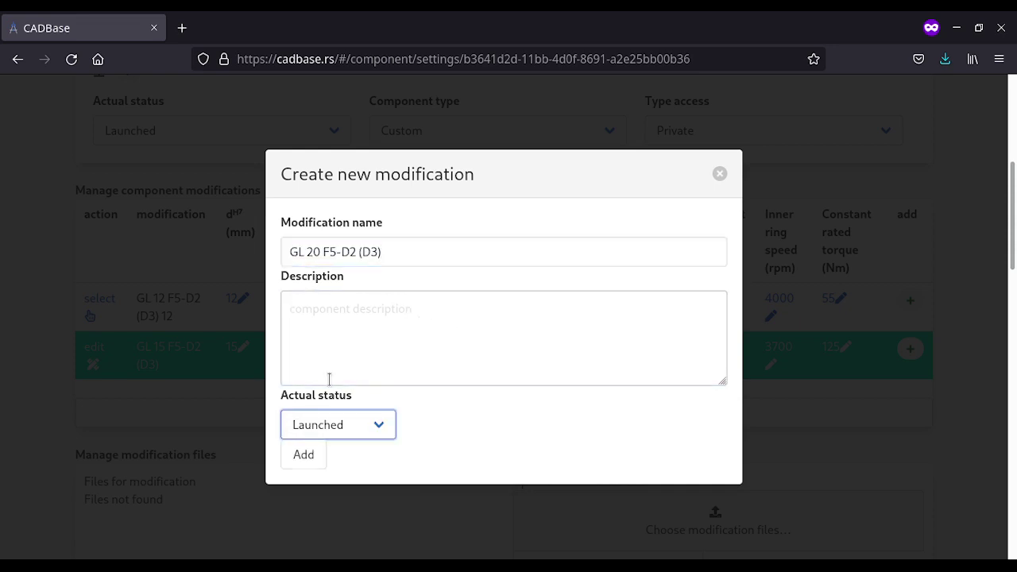
pyautogui.click(385, 313)
pyautogui.write('H')
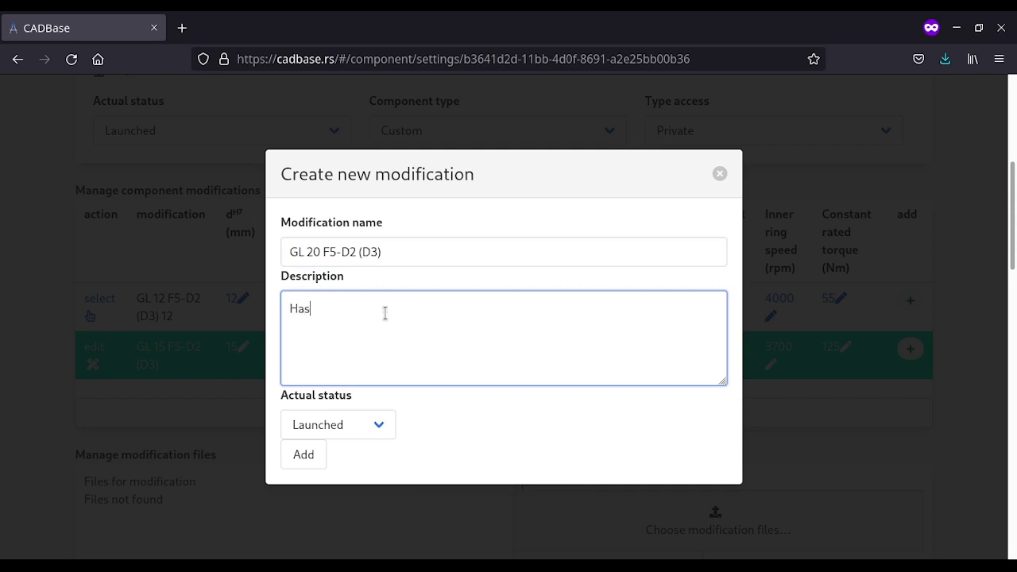
pyautogui.write('as d')
pyautogui.press('BackSpace')
pyautogui.press('BackSpace')
pyautogui.press('BackSpace')
pyautogui.press('BackSpace')
pyautogui.press('BackSpace')
# Step: Add the GL 20 F5-D2 (D3) modification to the component and set its dᴴ⁷ (mm) to 20
pyautogui.click(301, 458)
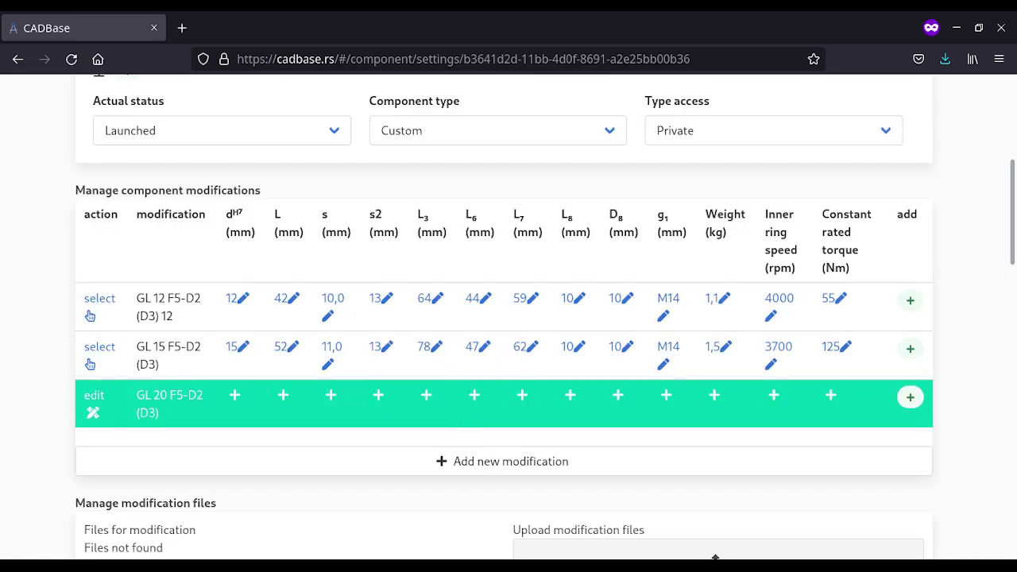
pyautogui.click(235, 394)
pyautogui.click(333, 338)
pyautogui.write('20')
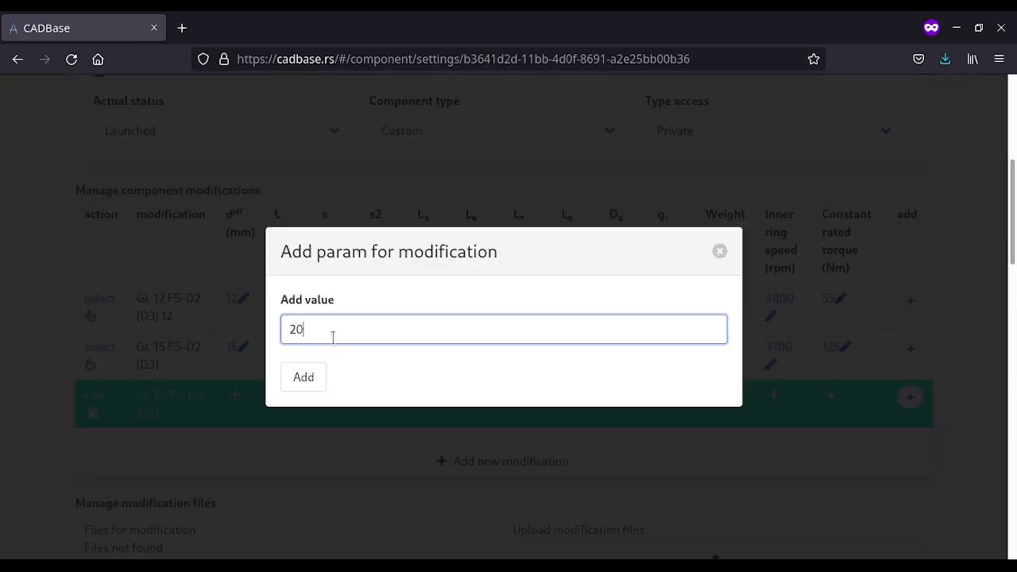
pyautogui.click(298, 385)
# Step: For the GL 20 F5-D2 (D3) modification, set L (mm) to 57 and s (mm) to 10,5
pyautogui.click(283, 404)
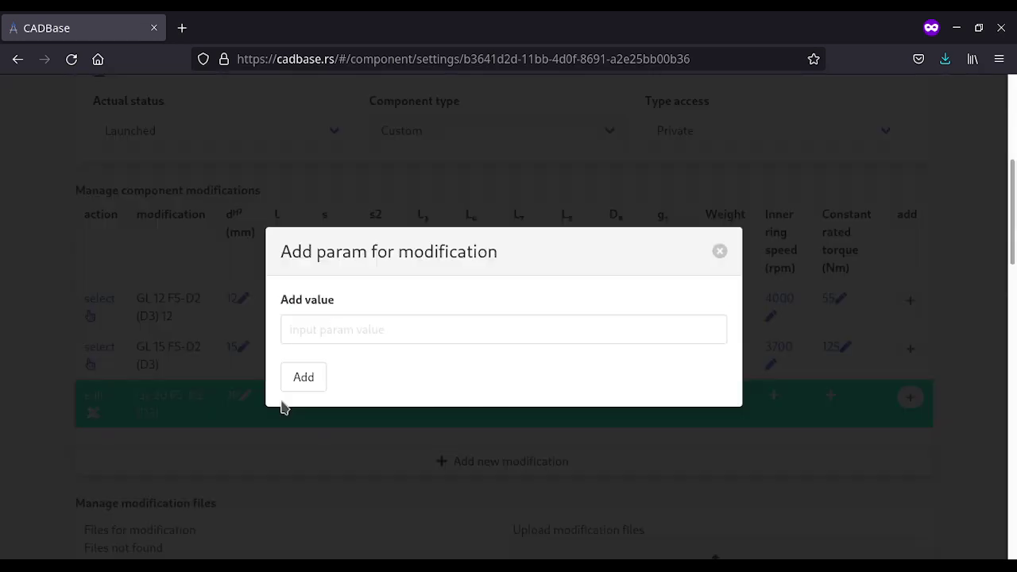
pyautogui.click(325, 329)
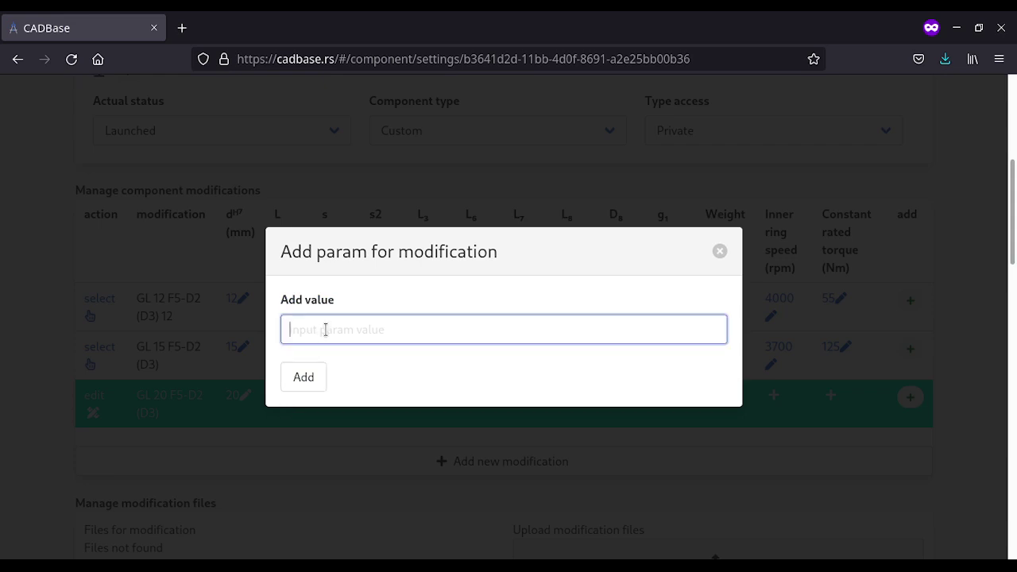
pyautogui.write('58')
pyautogui.press('BackSpace')
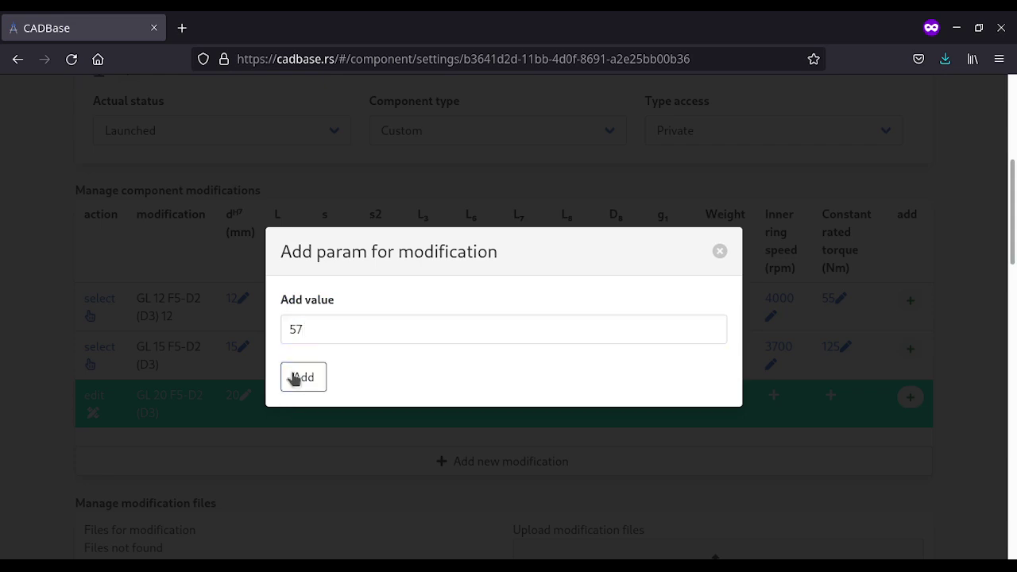
pyautogui.click(294, 377)
pyautogui.click(333, 406)
pyautogui.click(356, 332)
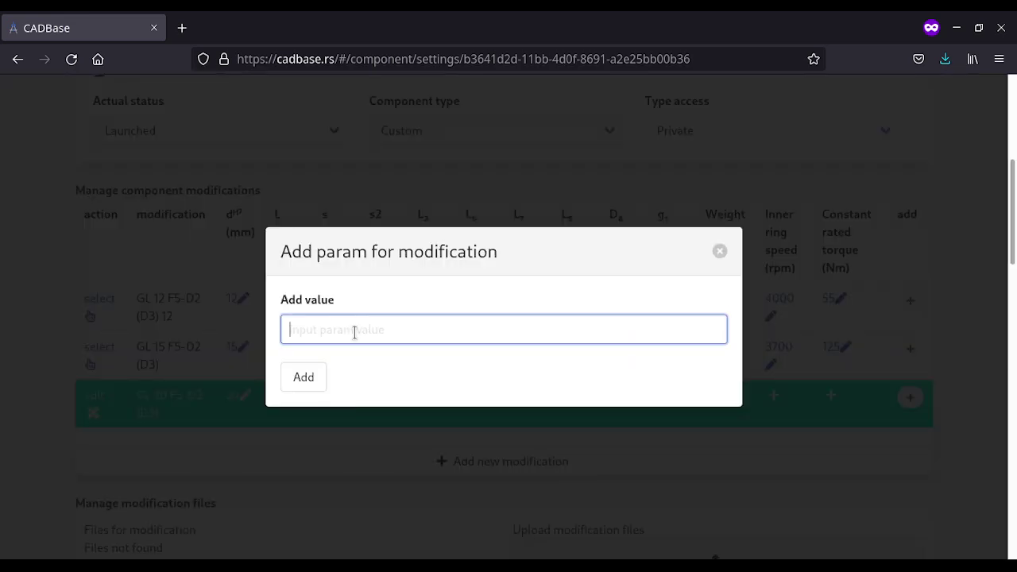
pyautogui.write('10,5')
pyautogui.press('BackSpace')
pyautogui.press('BackSpace')
pyautogui.write(',5')
pyautogui.click(304, 378)
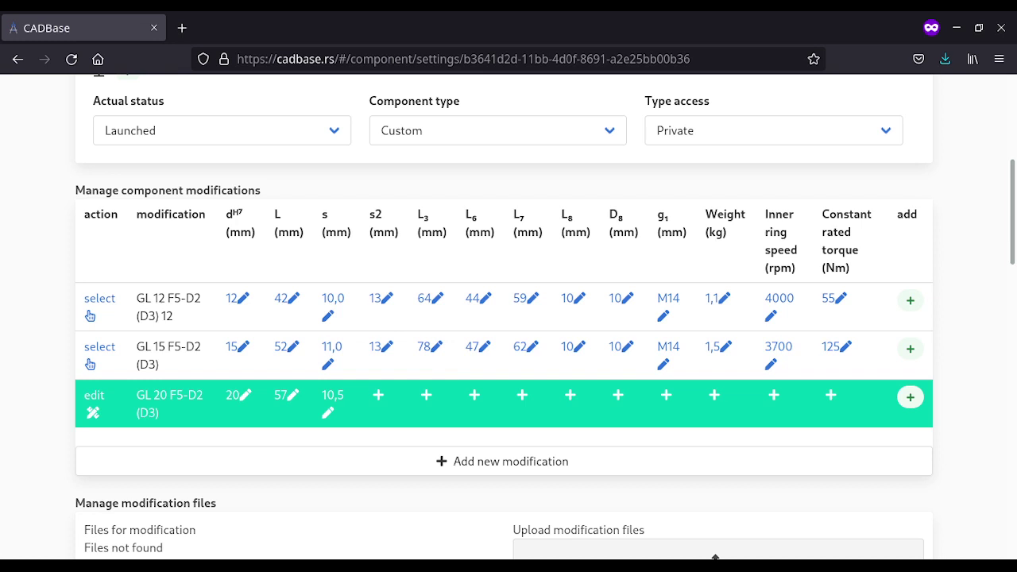
# Step: For the GL 20 F5-D2 (D3) modification, set s2 (mm) to 15 and L₃ (mm) to 82
pyautogui.click(379, 397)
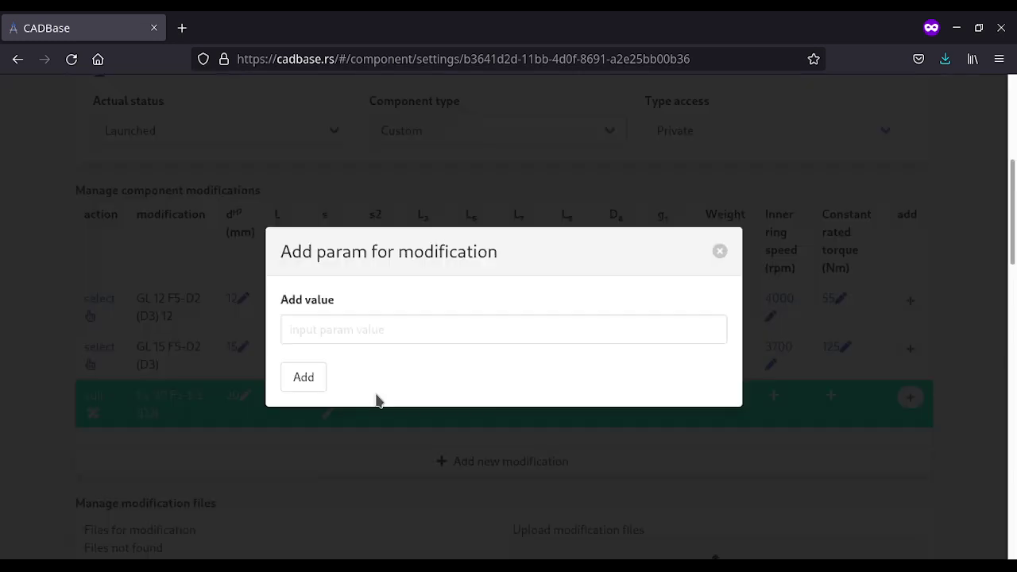
pyautogui.click(403, 326)
pyautogui.write('15')
pyautogui.click(286, 378)
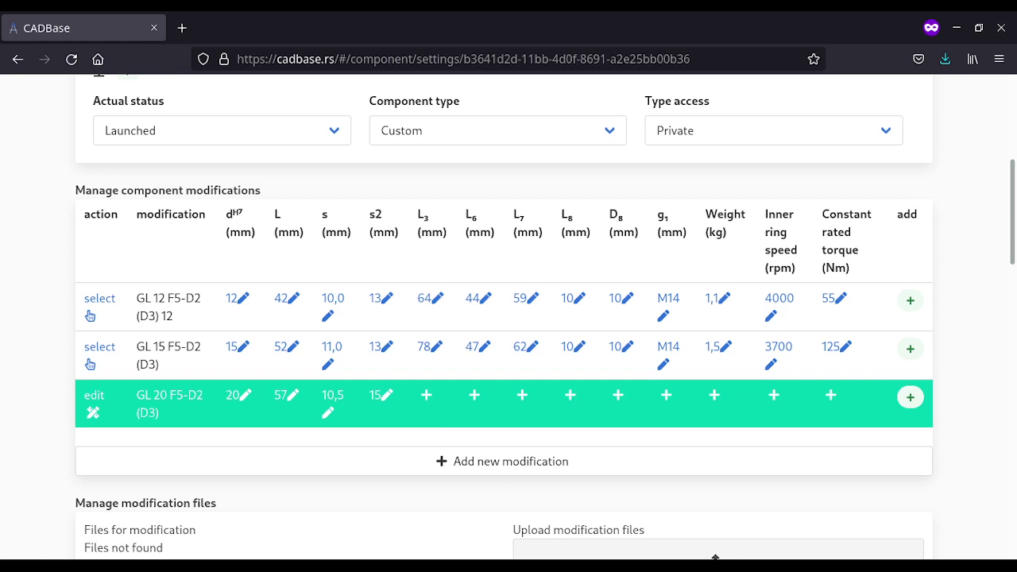
pyautogui.click(423, 397)
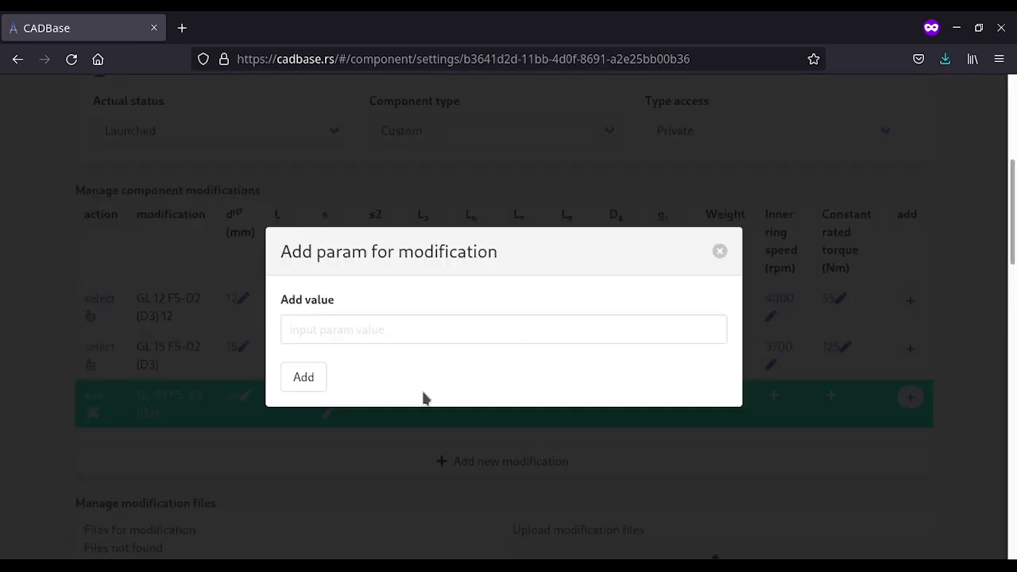
pyautogui.click(443, 325)
pyautogui.write('82')
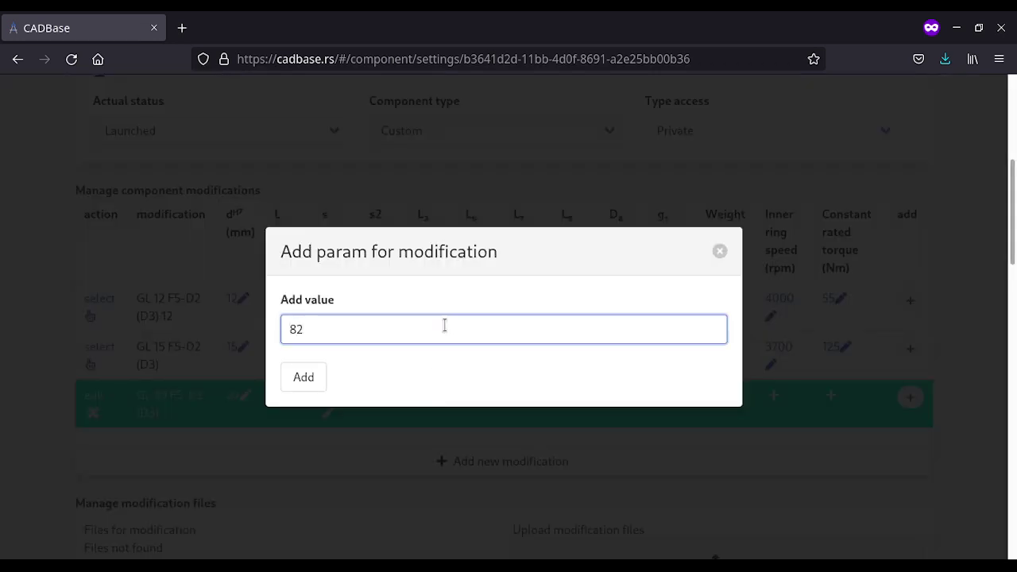
pyautogui.click(293, 379)
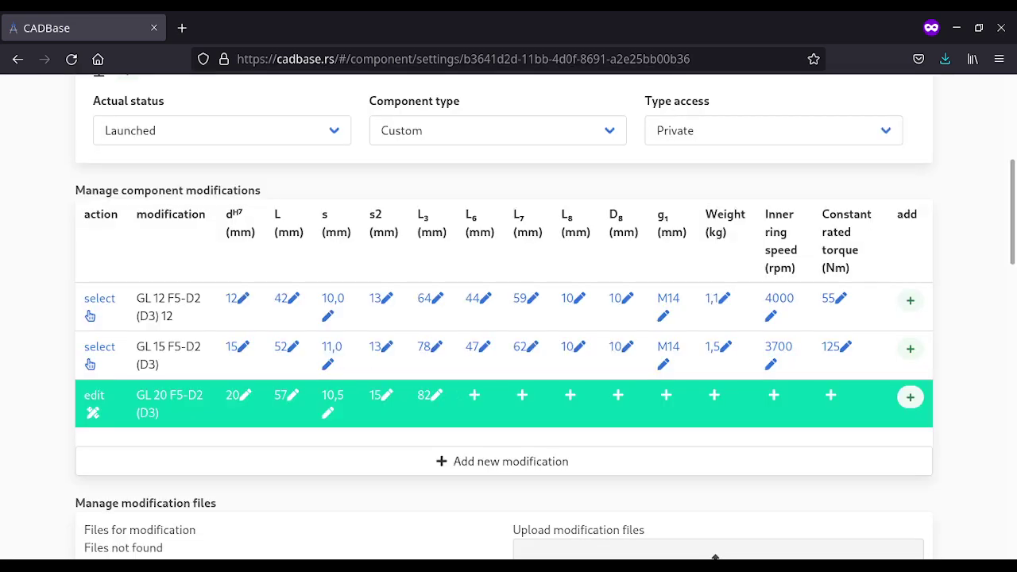
# Step: For the GL 20 F5-D2 (D3) modification, set L₆ (mm) to 54 and L₇ (mm) to 72
pyautogui.click(475, 397)
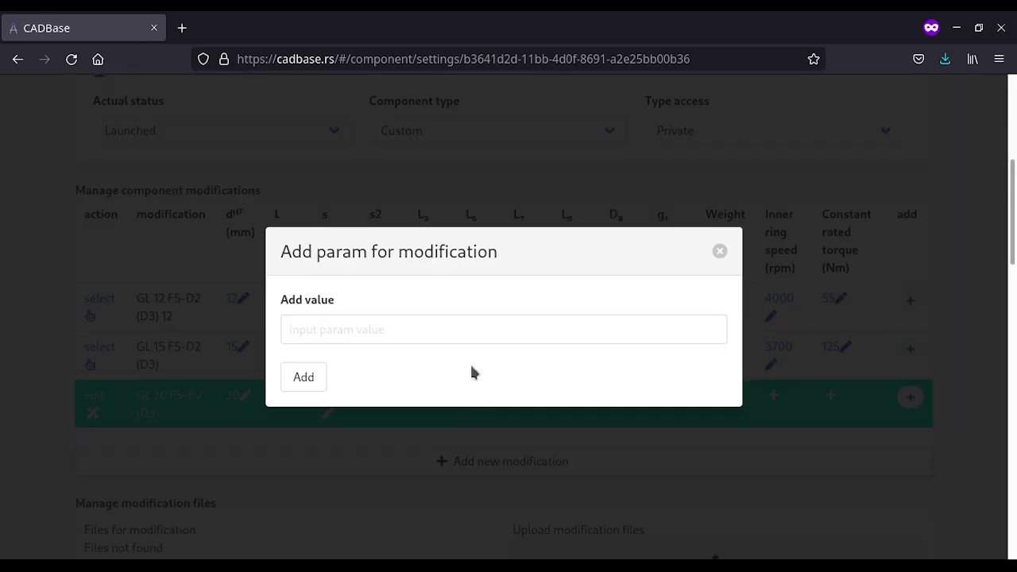
pyautogui.click(454, 329)
pyautogui.write('53')
pyautogui.press('BackSpace')
pyautogui.write('4')
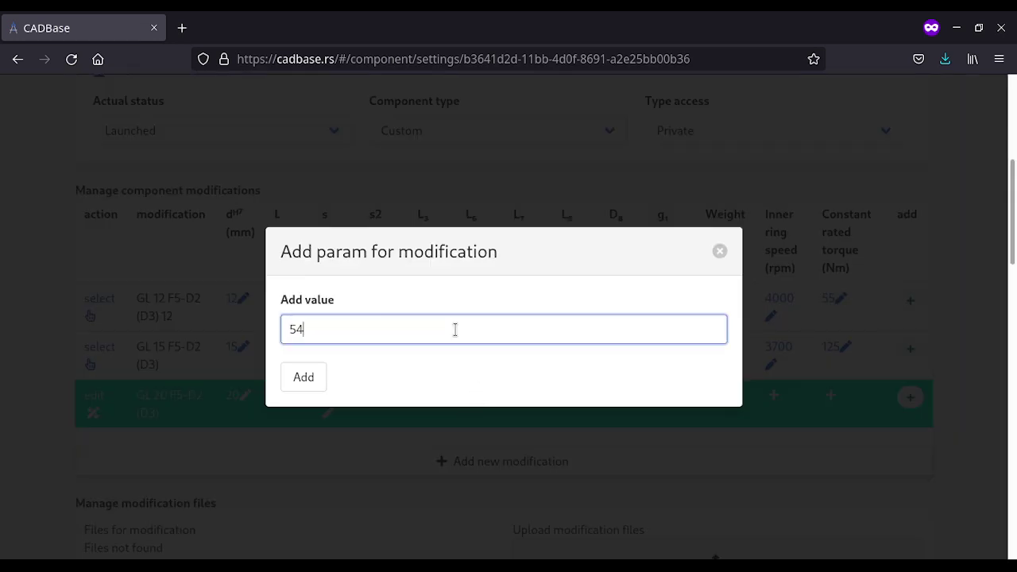
pyautogui.click(297, 367)
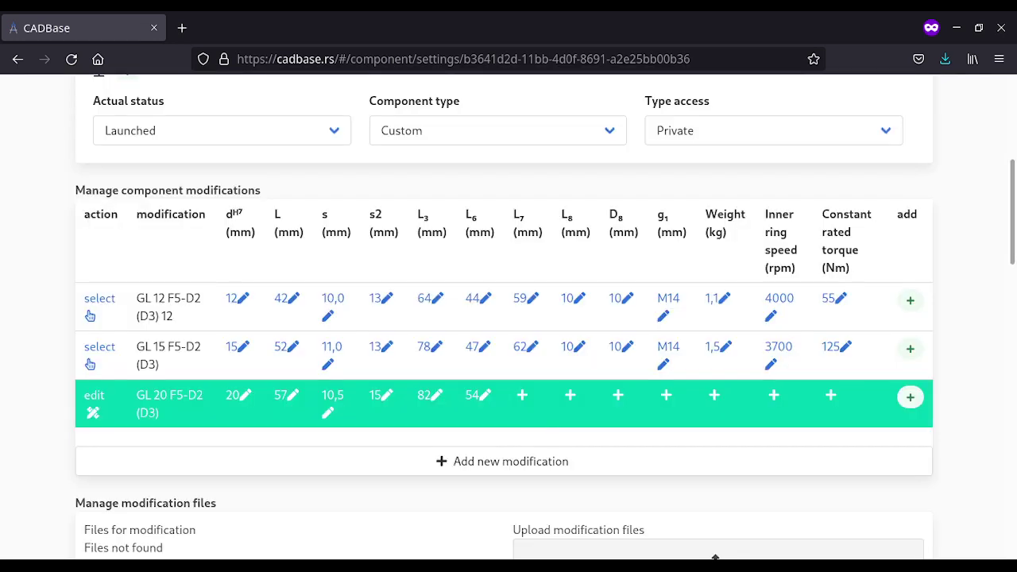
pyautogui.click(518, 400)
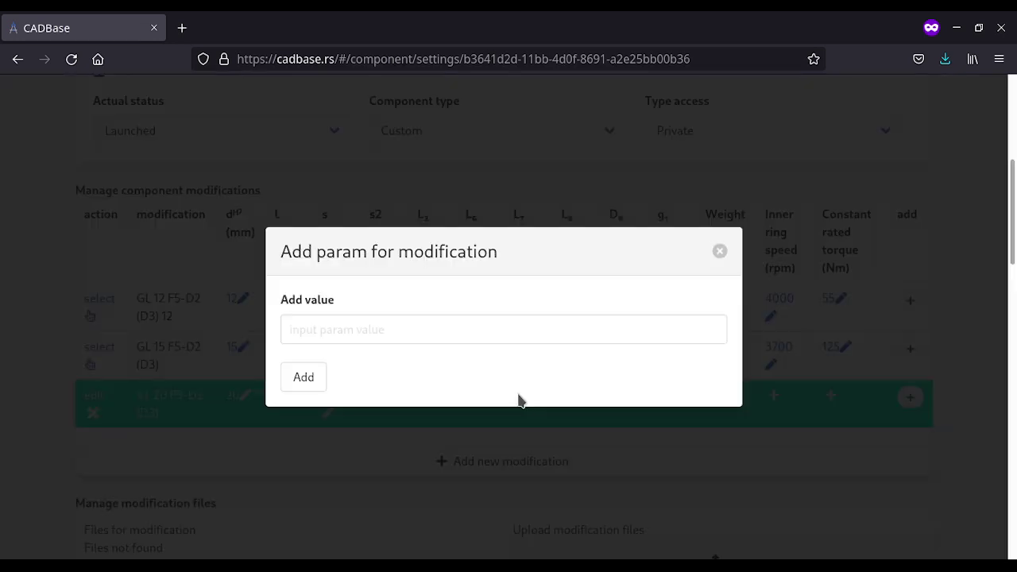
pyautogui.click(521, 325)
pyautogui.write('7')
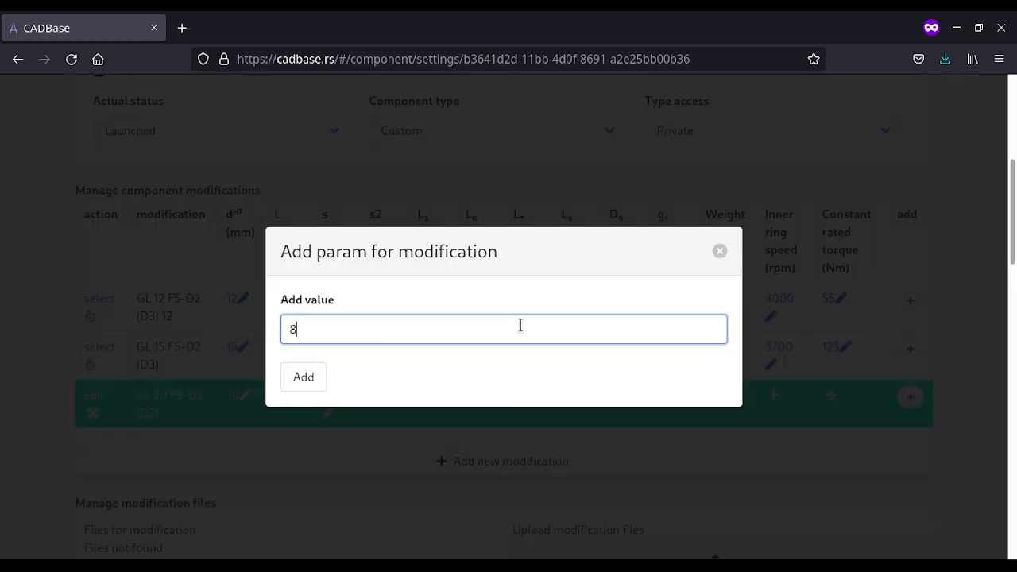
pyautogui.write('2')
pyautogui.click(290, 379)
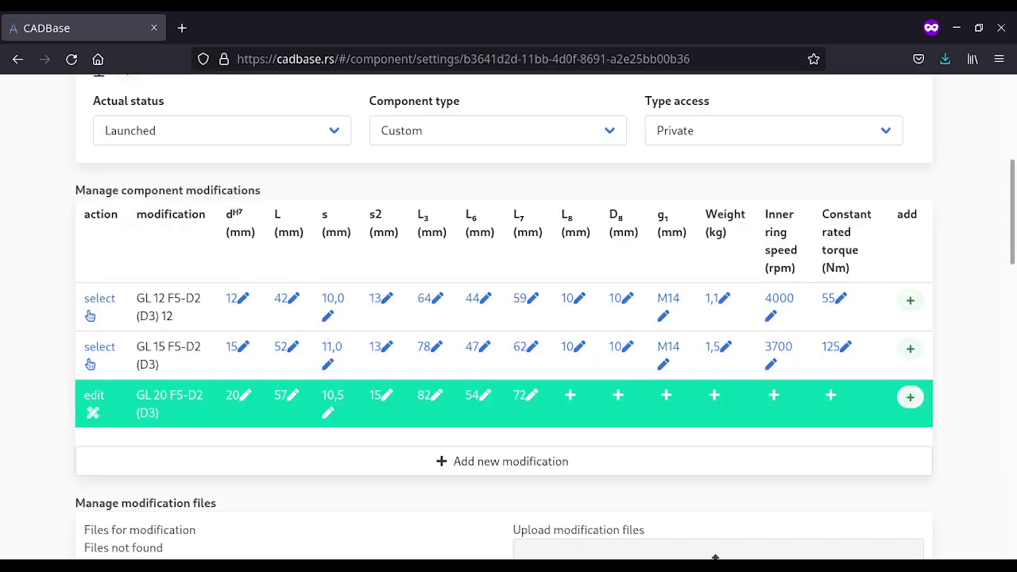
# Step: For the GL 20 F5-D2 (D3) modification, set L₈ (mm) to 11 and D₈ (mm) to 12
pyautogui.click(578, 402)
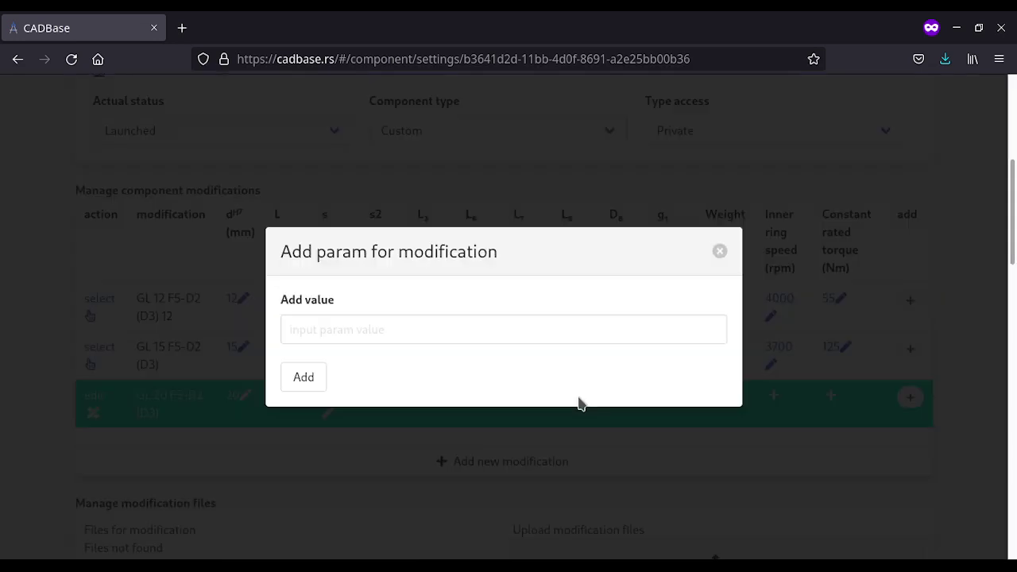
pyautogui.click(523, 324)
pyautogui.write('11')
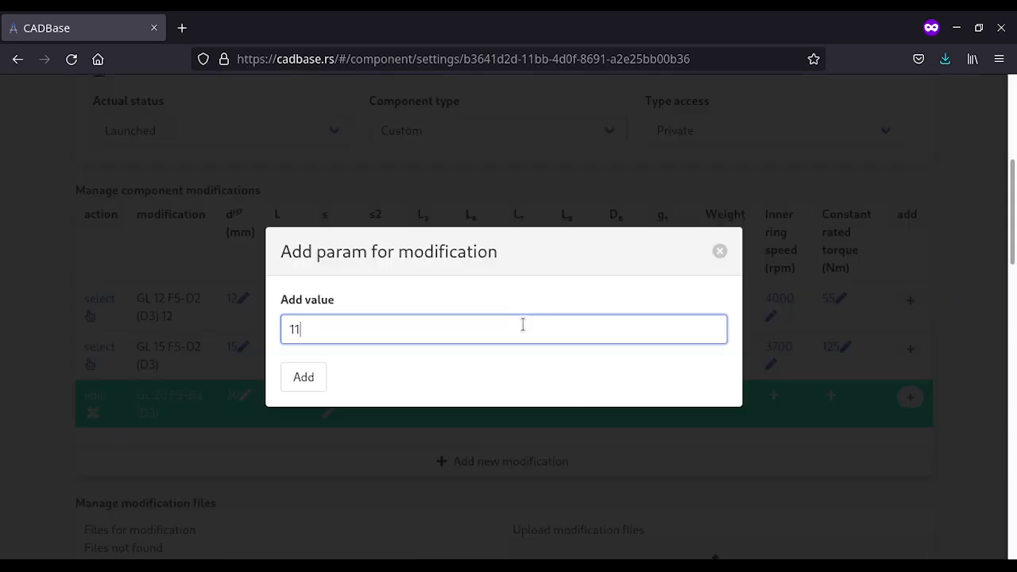
pyautogui.click(304, 383)
pyautogui.click(617, 397)
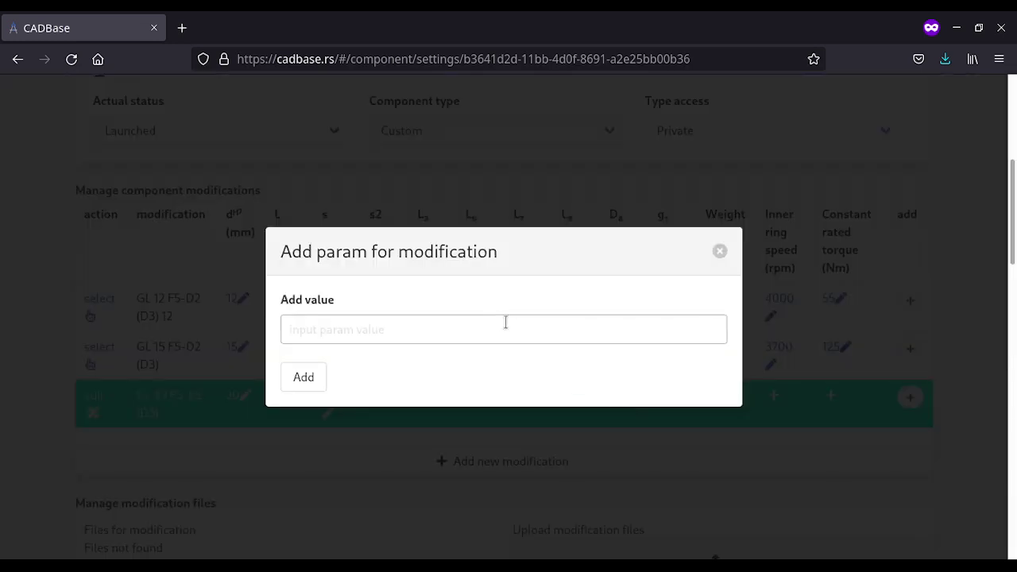
pyautogui.click(503, 325)
pyautogui.write('12')
pyautogui.click(302, 376)
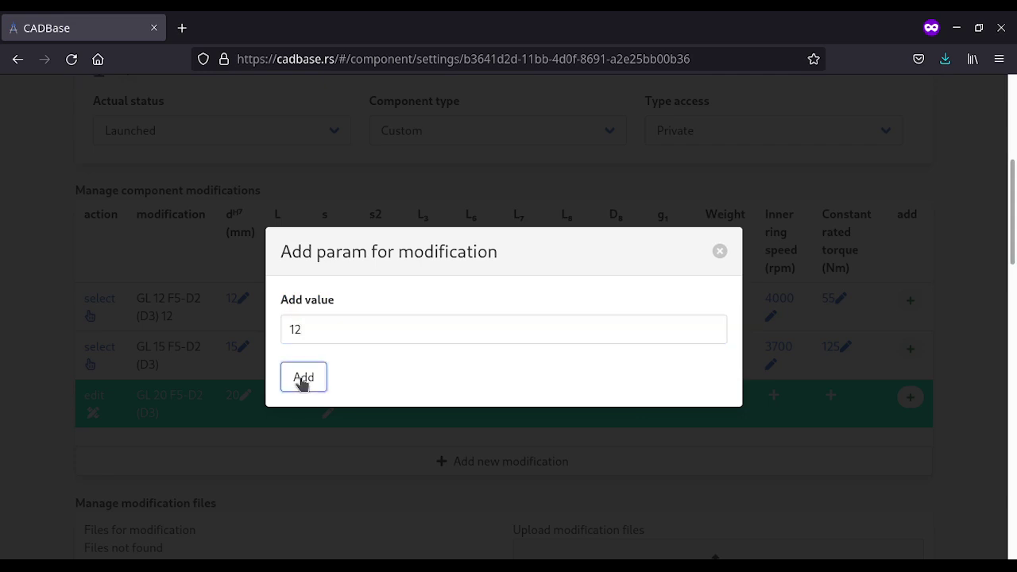
pyautogui.click(715, 404)
pyautogui.click(525, 321)
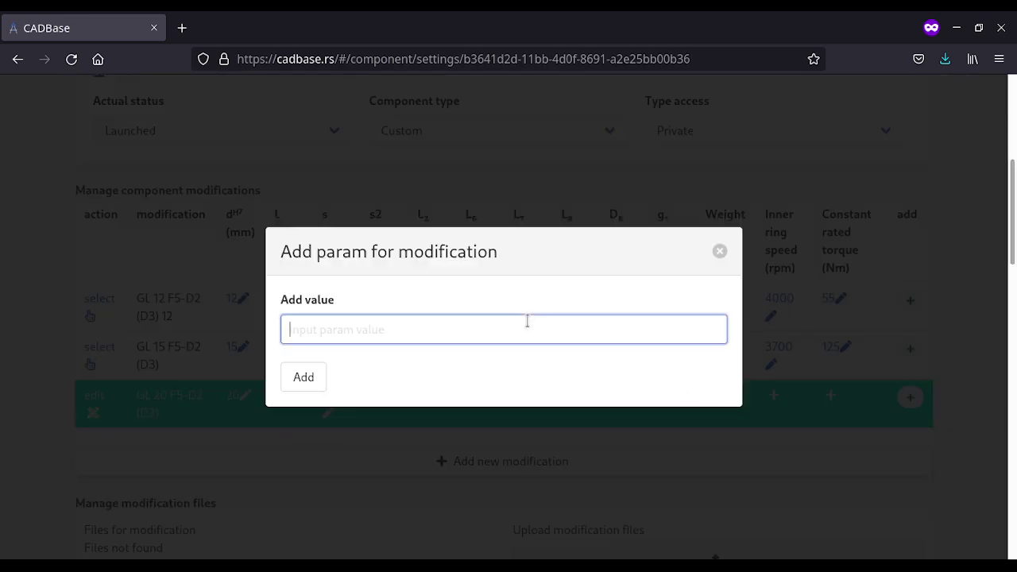
pyautogui.press('alt')
pyautogui.press('alt')
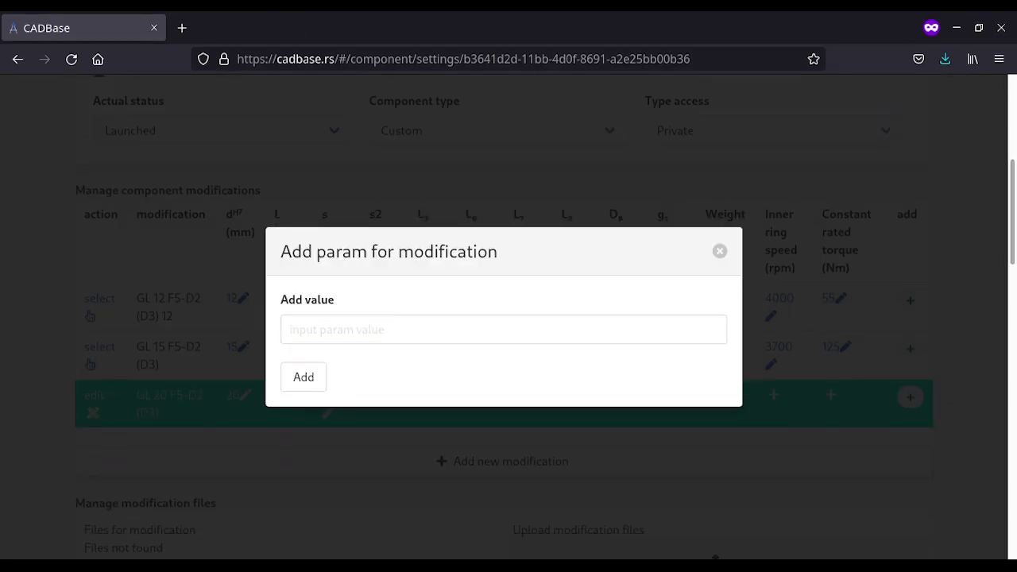
pyautogui.click(526, 321)
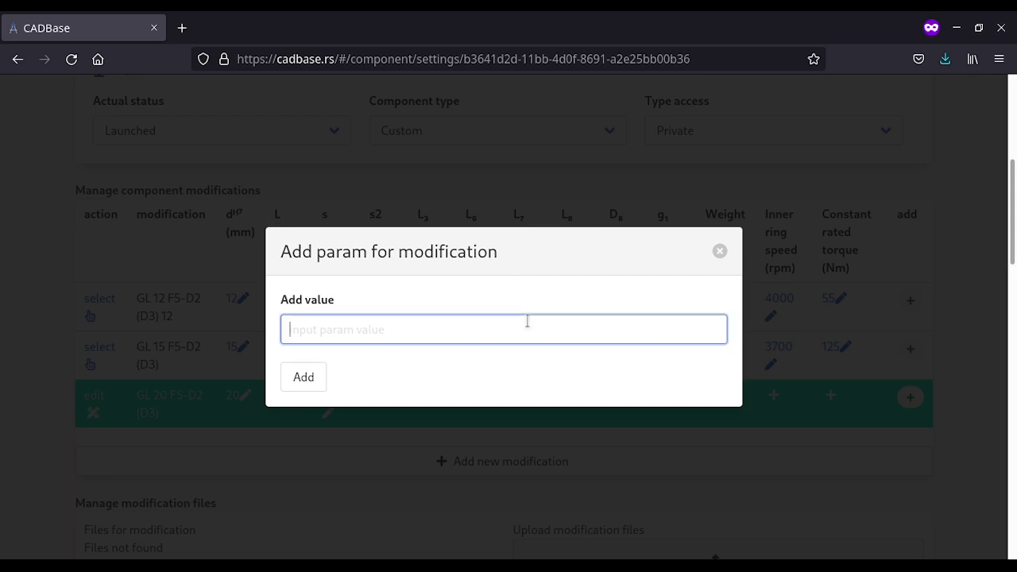
pyautogui.press('alt')
pyautogui.press('alt')
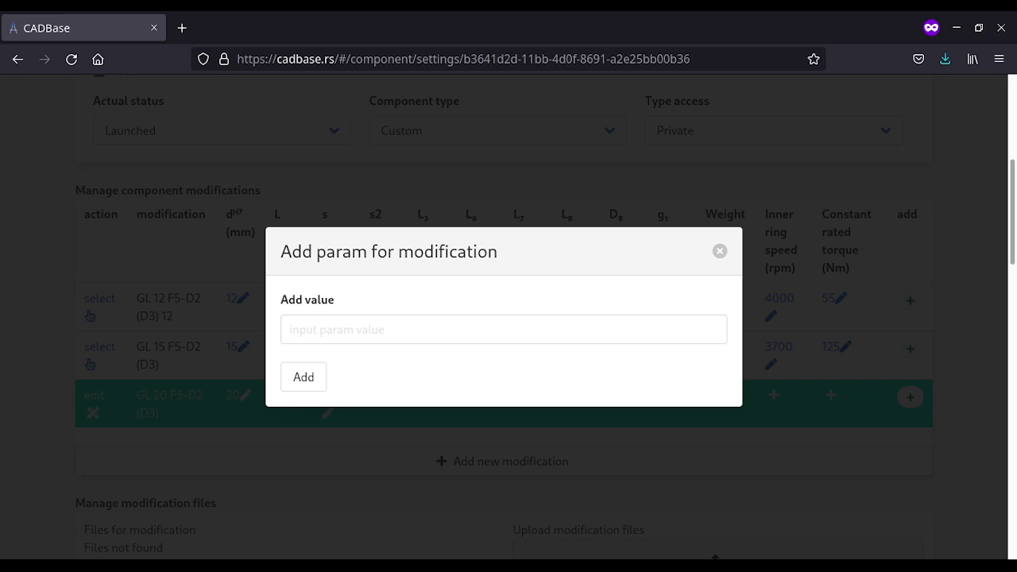
pyautogui.click(527, 321)
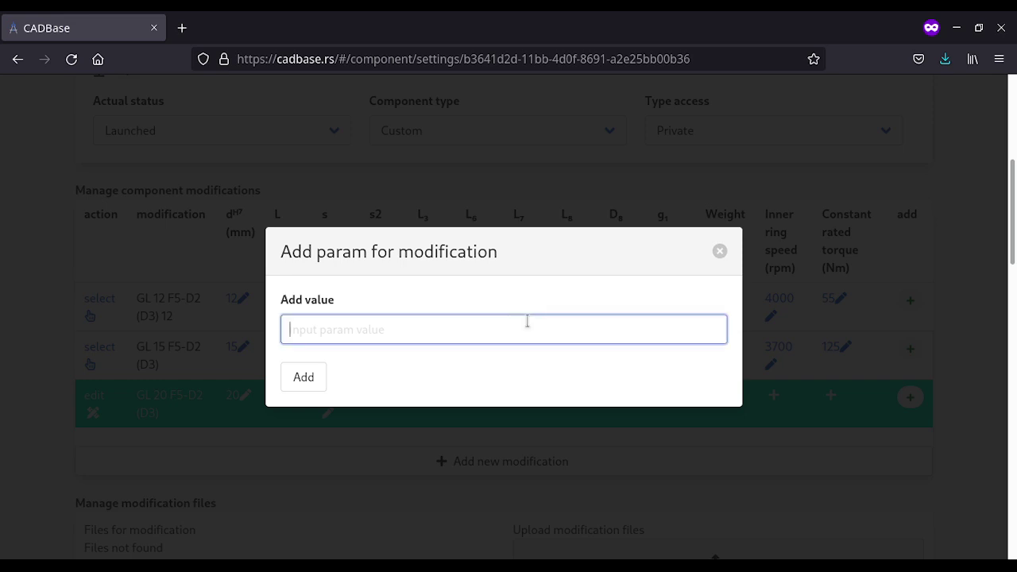
pyautogui.click(719, 252)
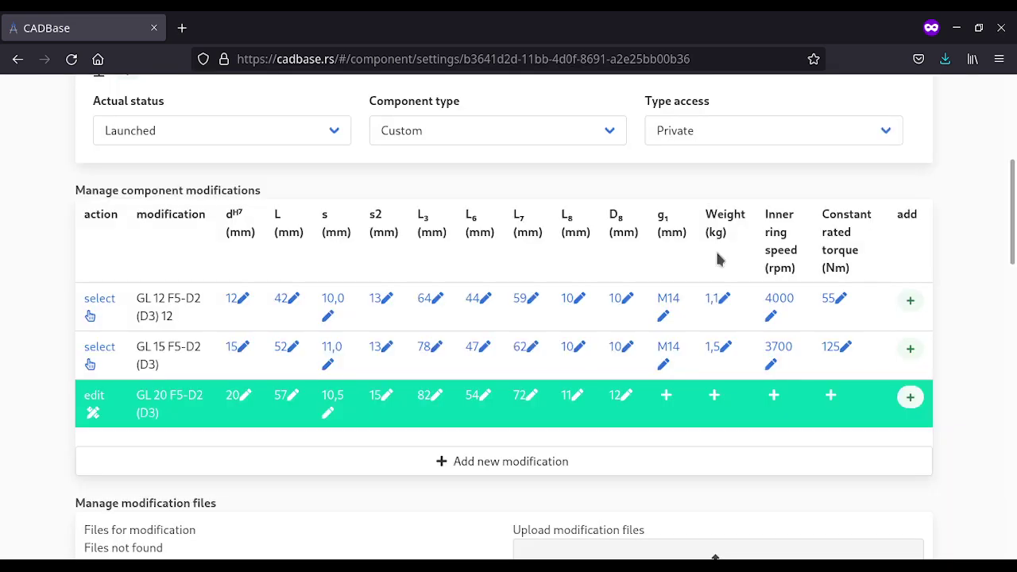
# Step: Set g₁ (mm) of the GL 20 F5-D2 (D3) modification to M16
pyautogui.click(666, 399)
pyautogui.click(513, 324)
pyautogui.write('M16')
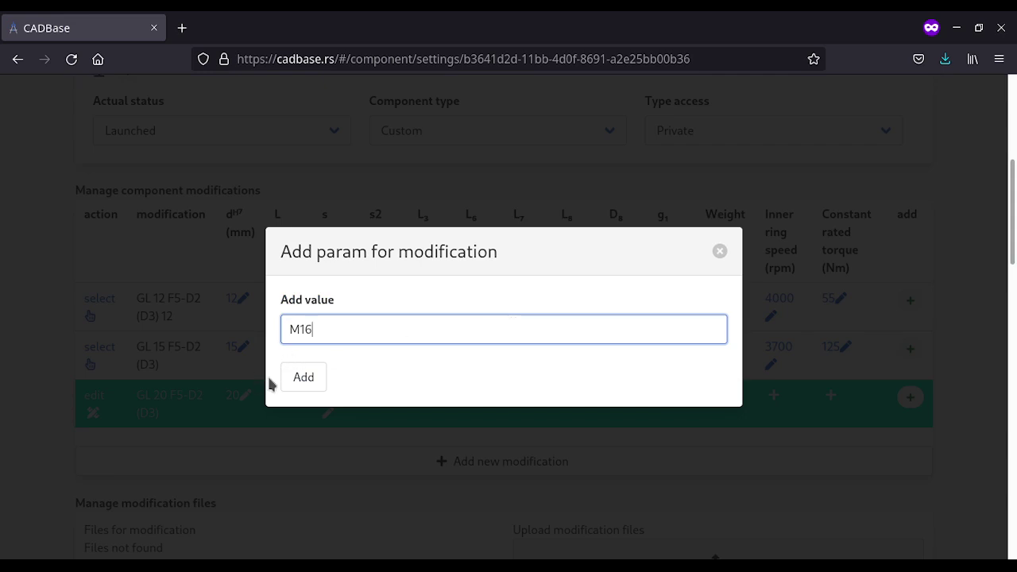
pyautogui.click(303, 376)
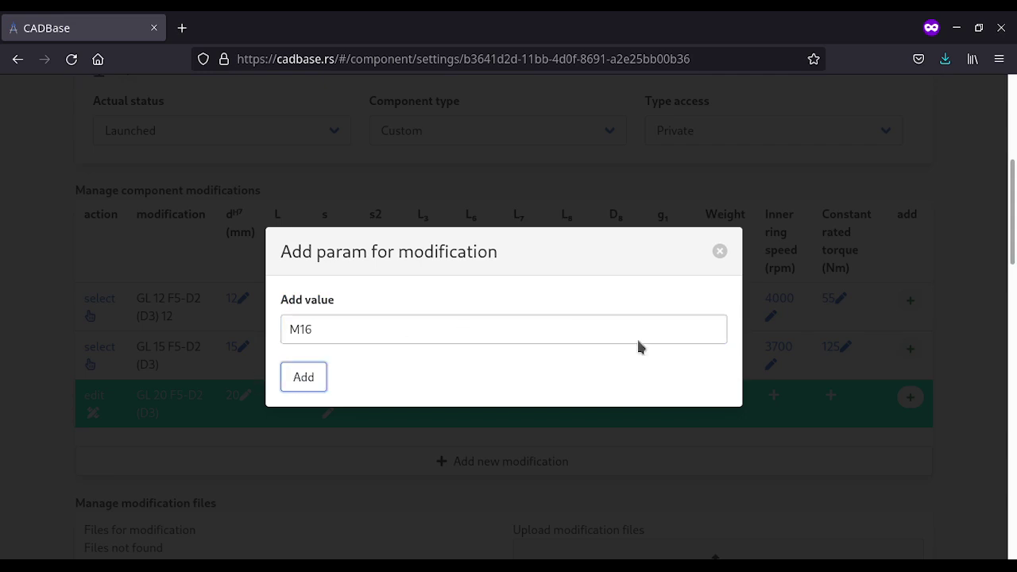
# Step: Set the Weight (kg) of the GL 20 F5-D2 (D3) modification to 2,1
pyautogui.click(717, 395)
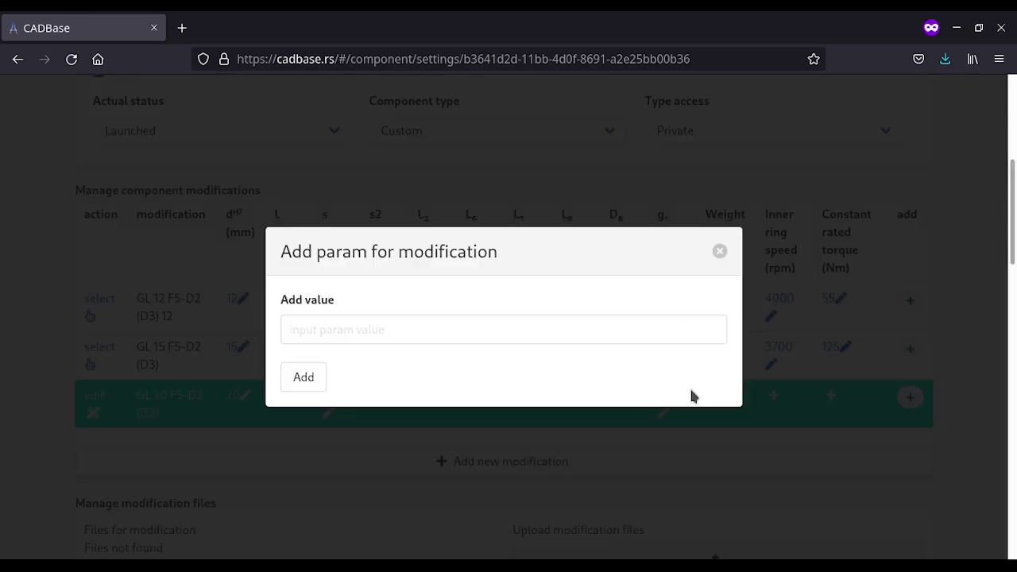
pyautogui.click(540, 333)
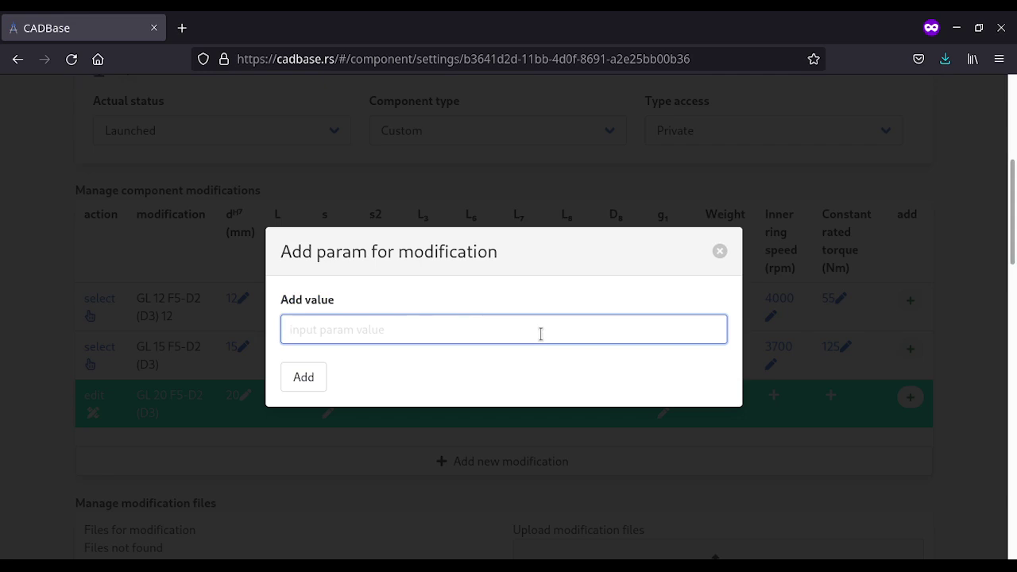
pyautogui.write('2.')
pyautogui.press('BackSpace')
pyautogui.write('m')
pyautogui.press('BackSpace')
pyautogui.write(',1')
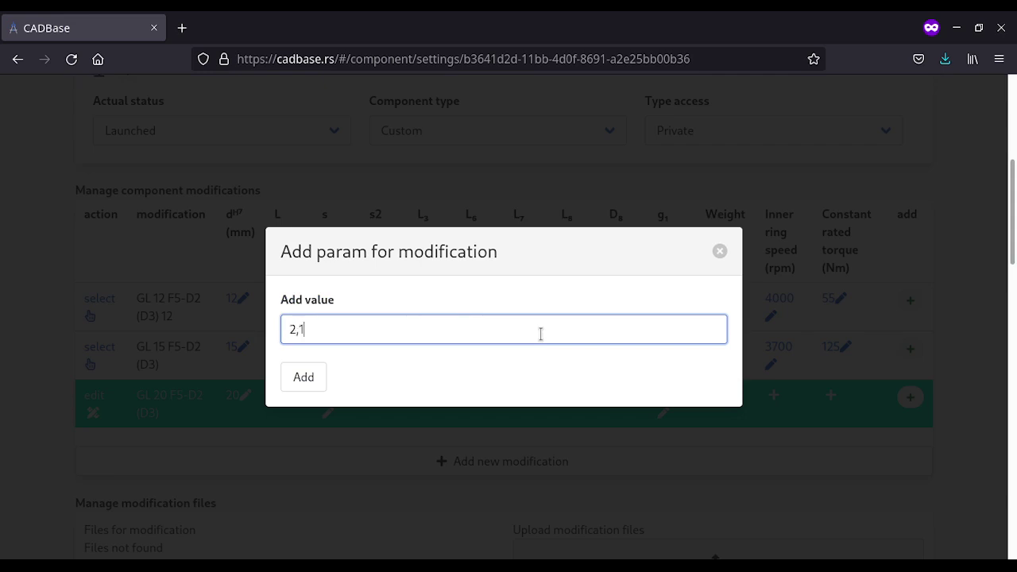
pyautogui.click(304, 378)
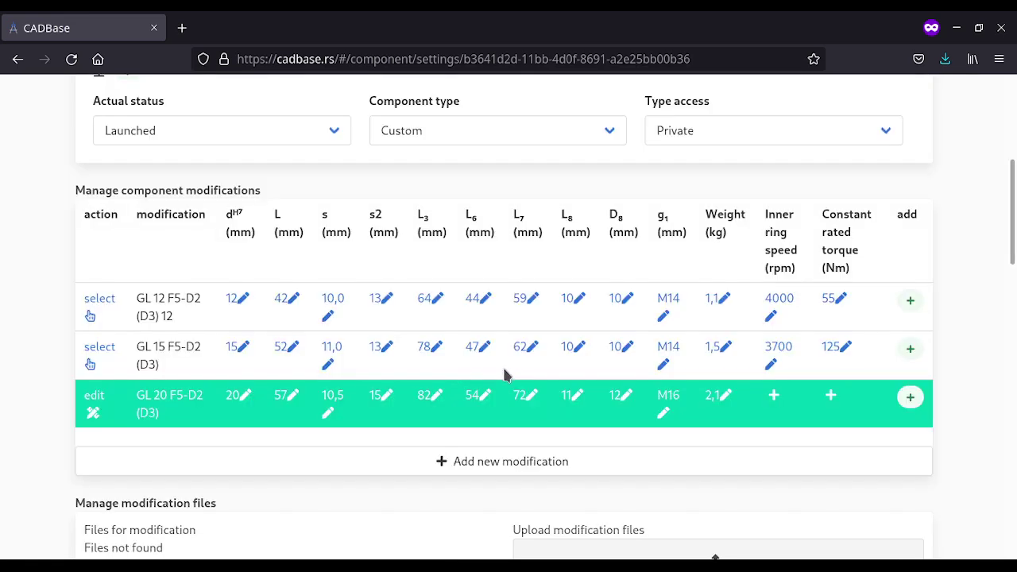
# Step: For the GL 20 F5-D2 (D3) modification, set Inner ring speed (rpm) to 2700 and Constant rated torque (Nm) to 181
pyautogui.click(773, 395)
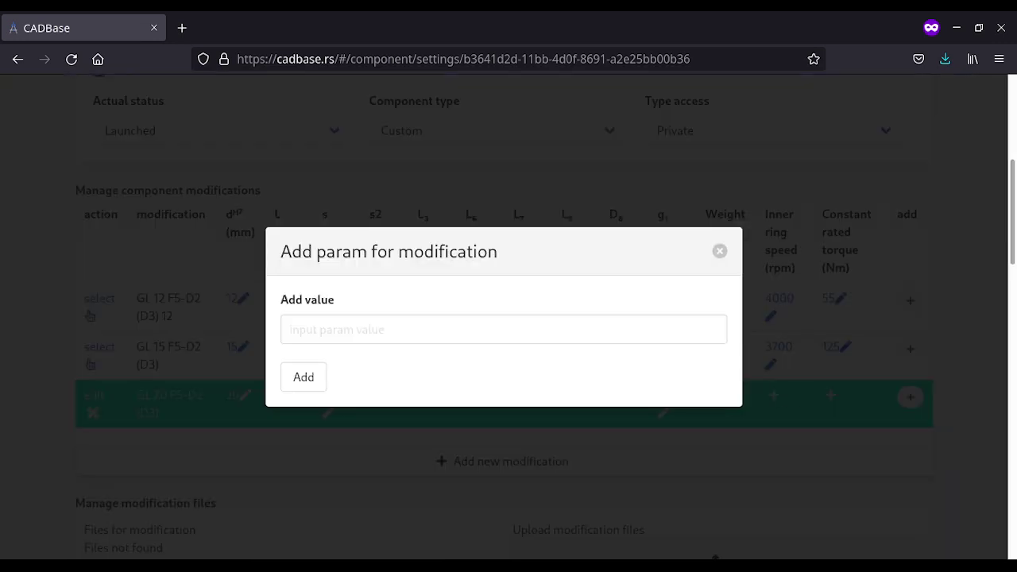
pyautogui.click(356, 328)
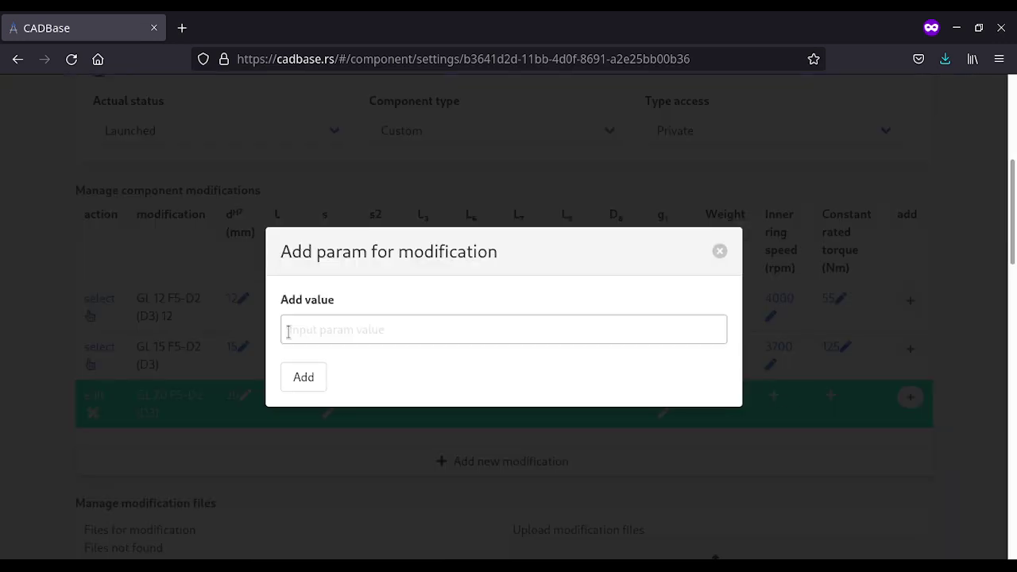
pyautogui.write('2700')
pyautogui.click(304, 377)
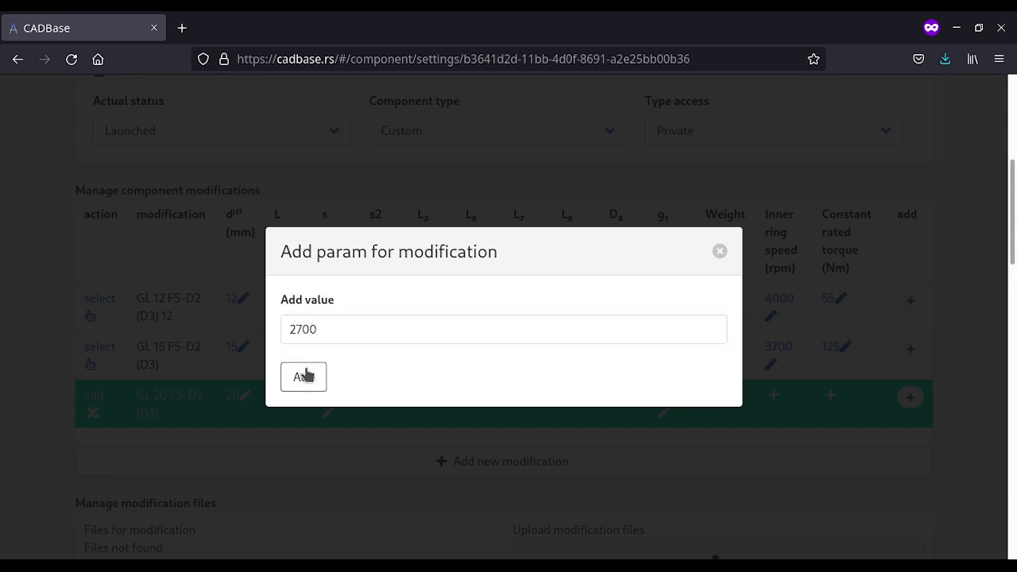
pyautogui.click(830, 395)
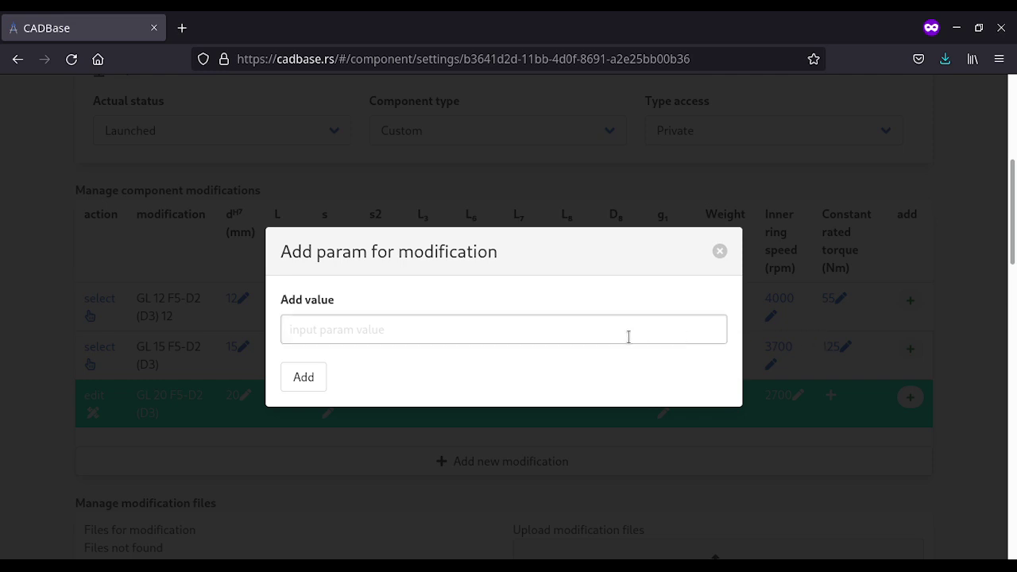
pyautogui.click(593, 334)
pyautogui.write('181')
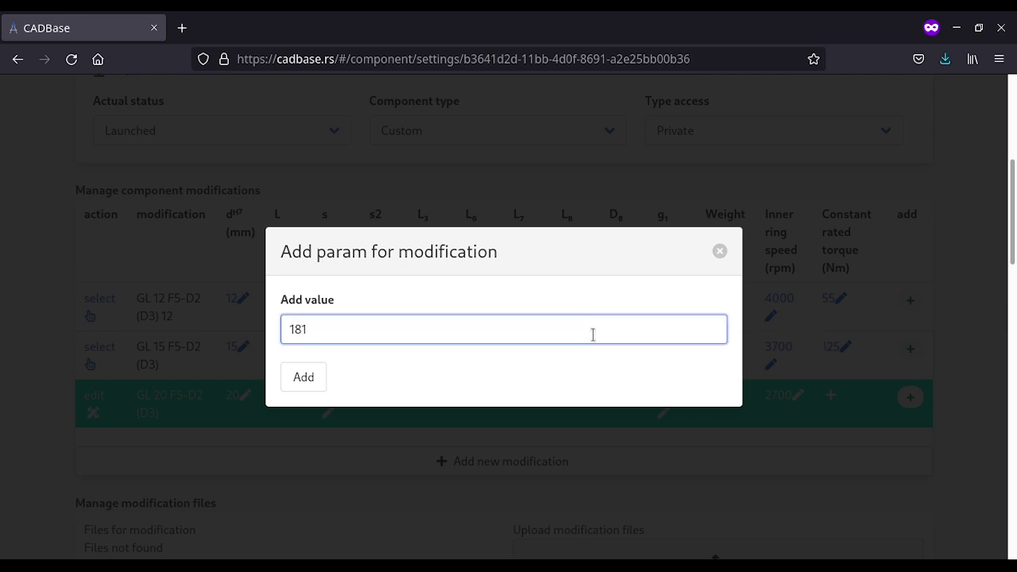
pyautogui.click(313, 385)
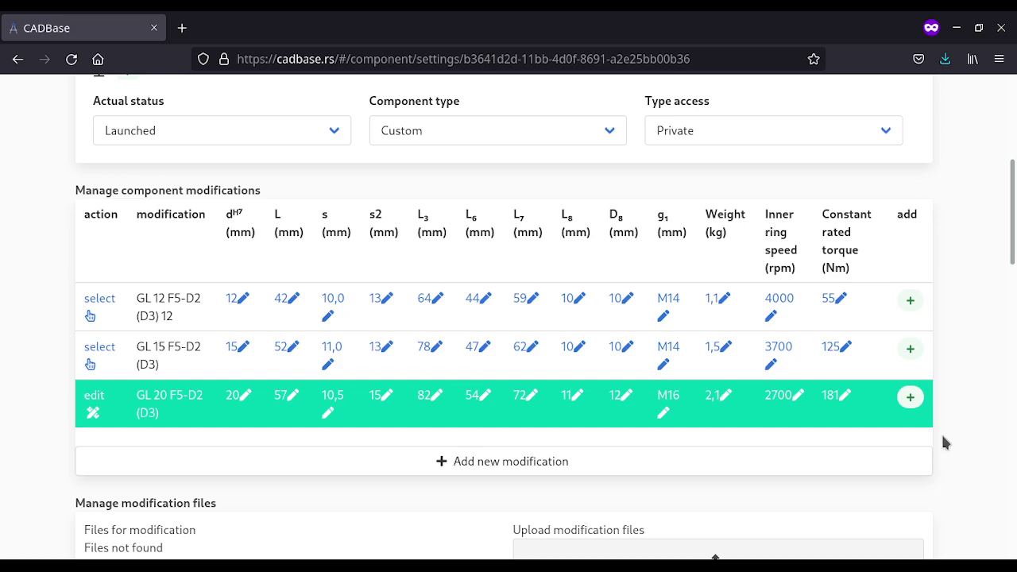
pyautogui.scroll(-3, 943, 442)
pyautogui.scroll(3, 944, 442)
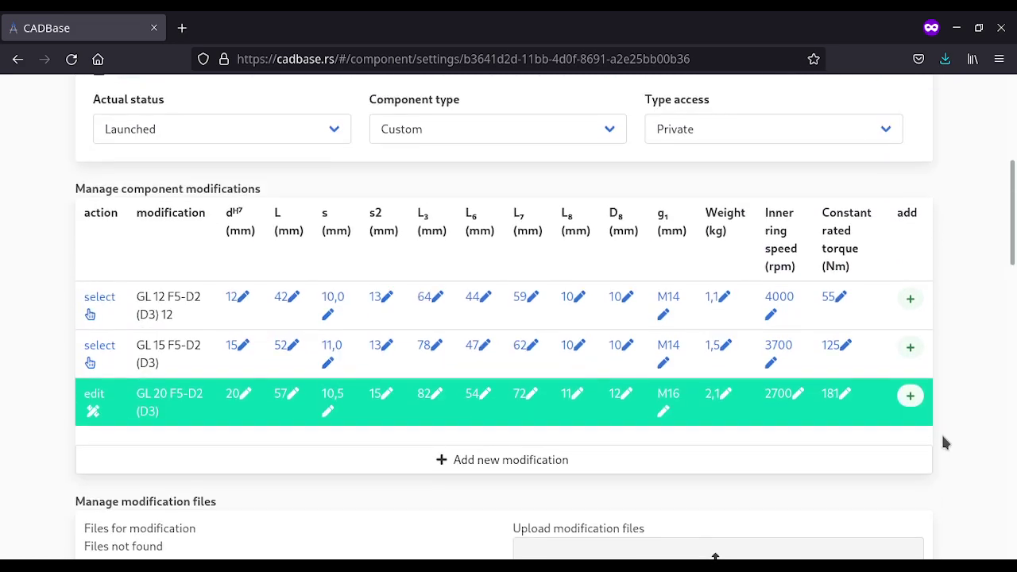
pyautogui.scroll(-4, 944, 443)
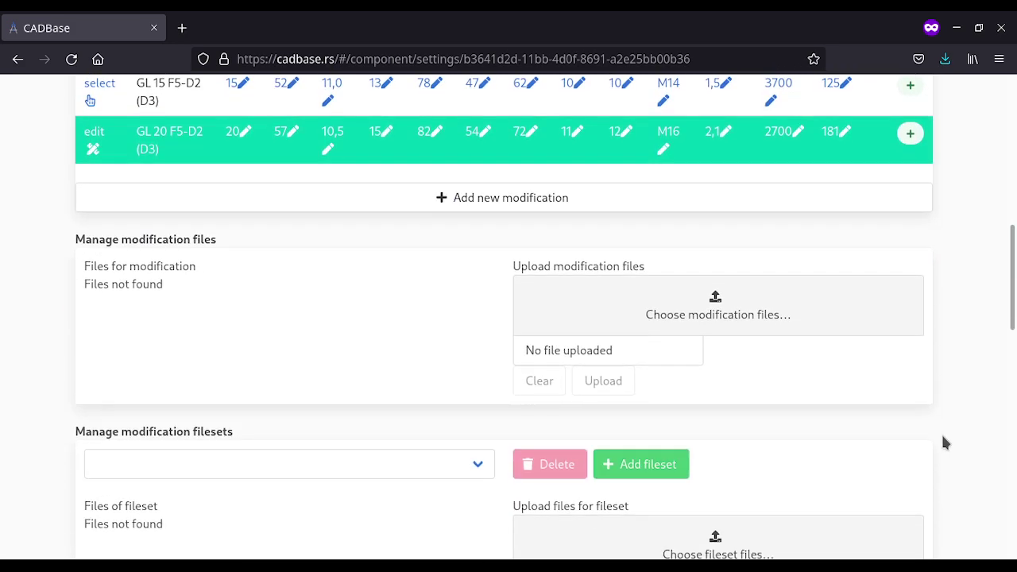
pyautogui.scroll(-2, 944, 443)
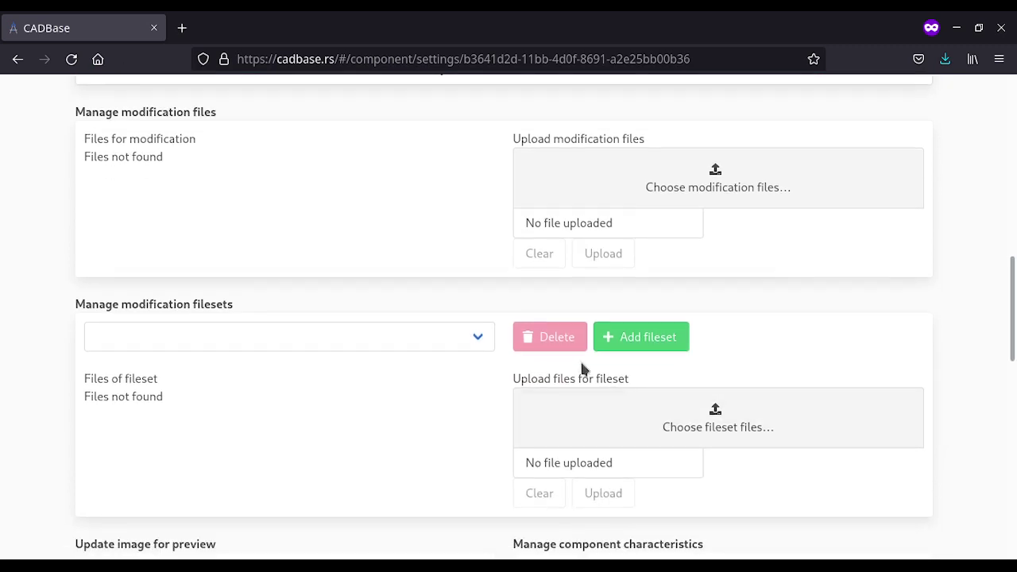
pyautogui.scroll(5, 500, 359)
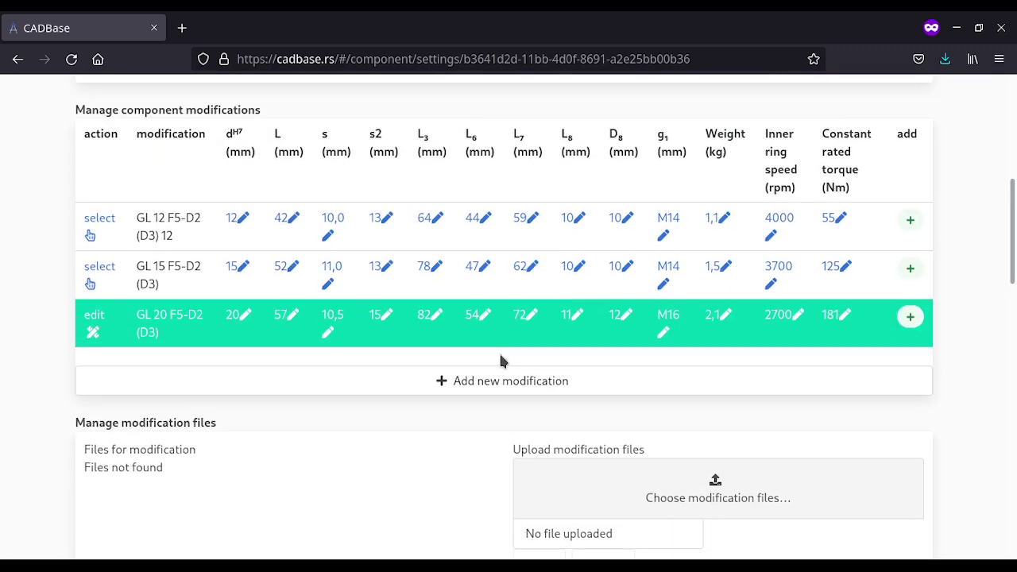
pyautogui.scroll(-4, 501, 361)
pyautogui.click(645, 390)
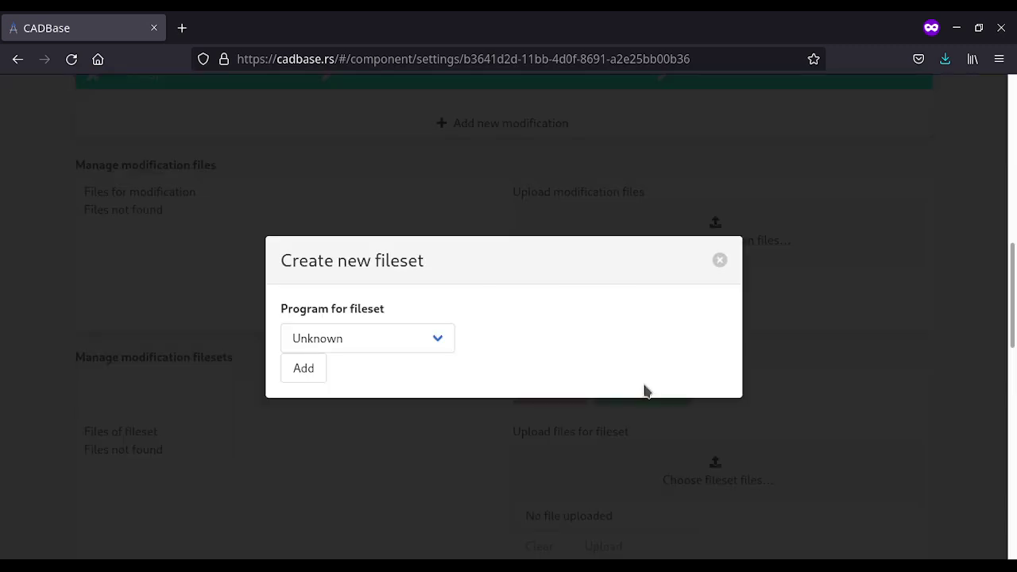
pyautogui.click(376, 336)
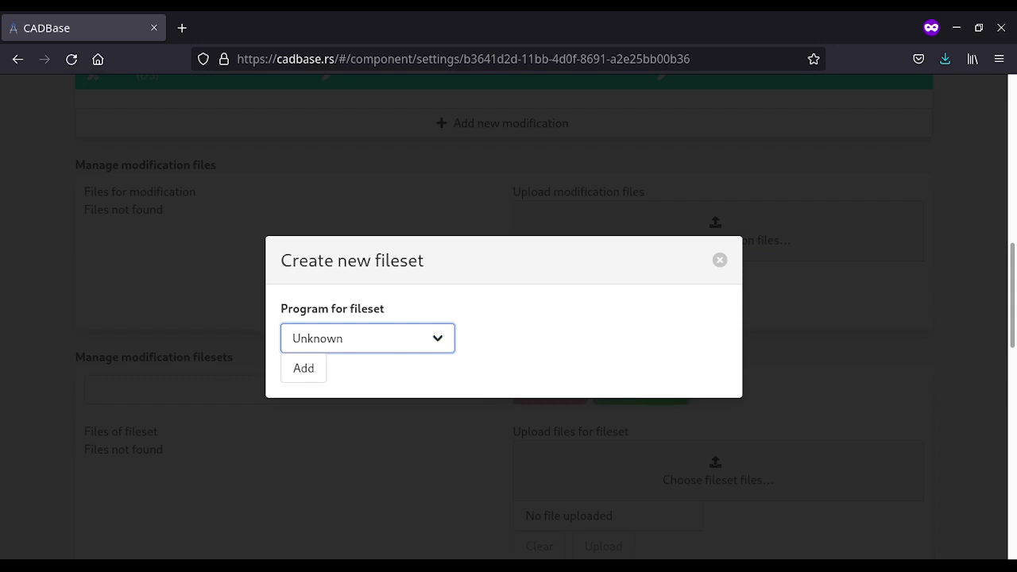
pyautogui.press('Down')
pyautogui.click(310, 371)
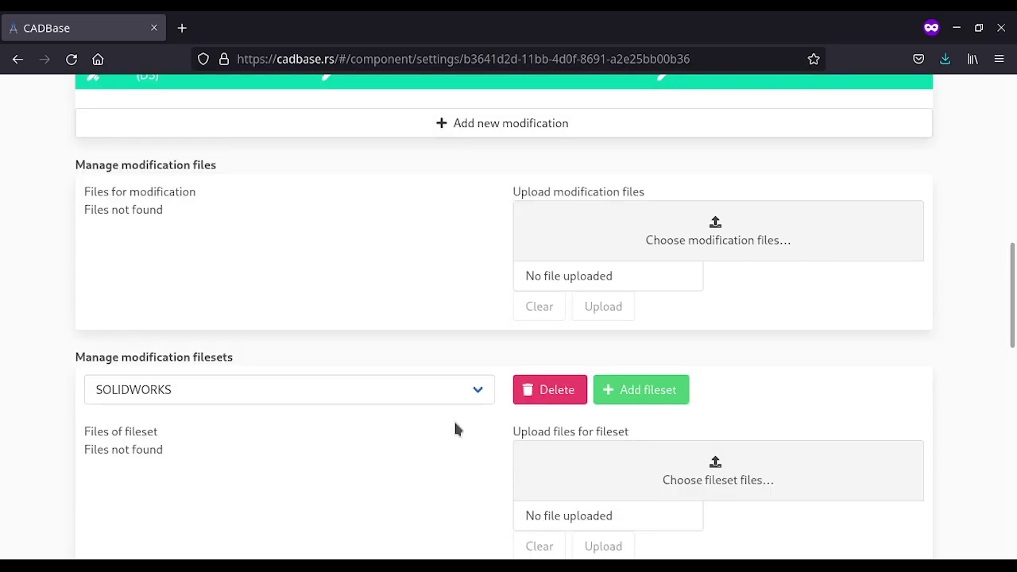
pyautogui.scroll(-2, 455, 429)
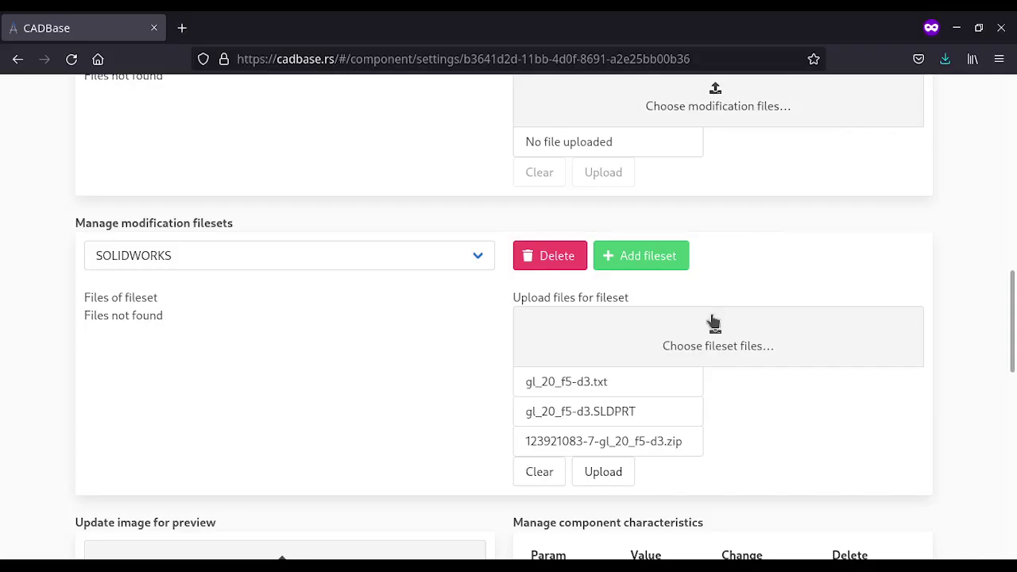
pyautogui.click(605, 474)
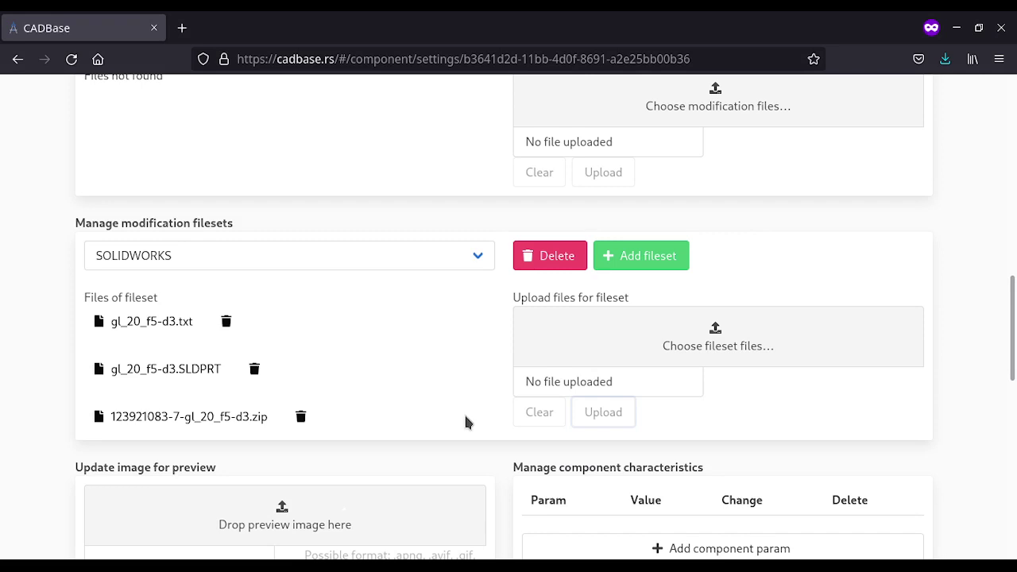
# Step: Upload free-wheels-gl-f5.png as the component's preview image
pyautogui.scroll(5, 466, 422)
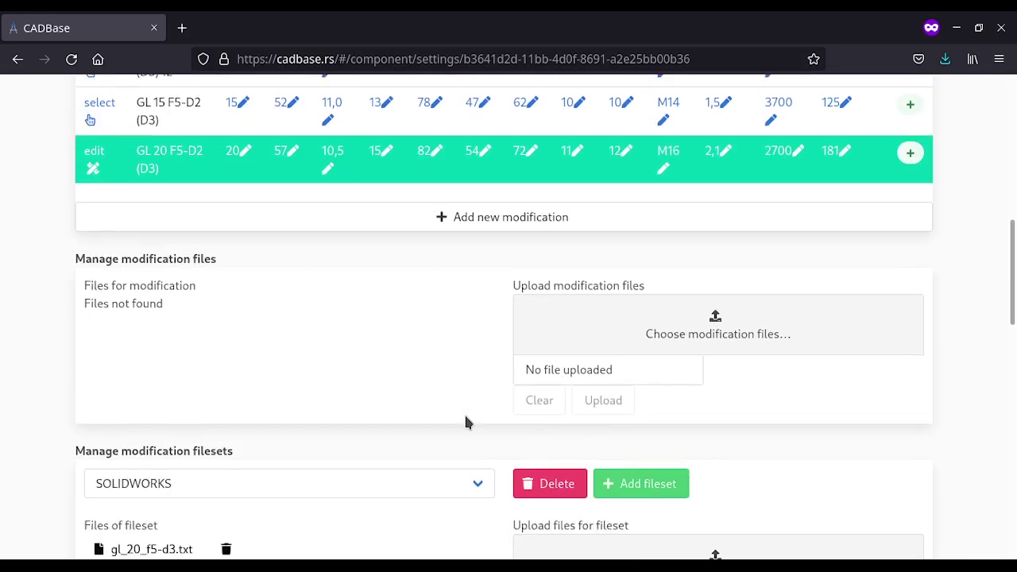
pyautogui.scroll(-6, 466, 422)
pyautogui.scroll(-3, 466, 422)
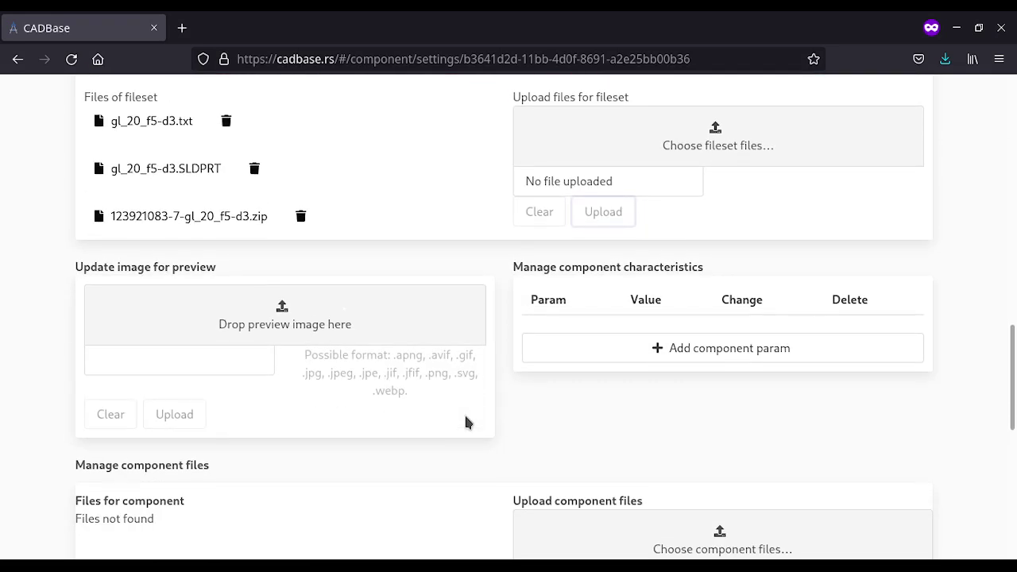
pyautogui.click(420, 336)
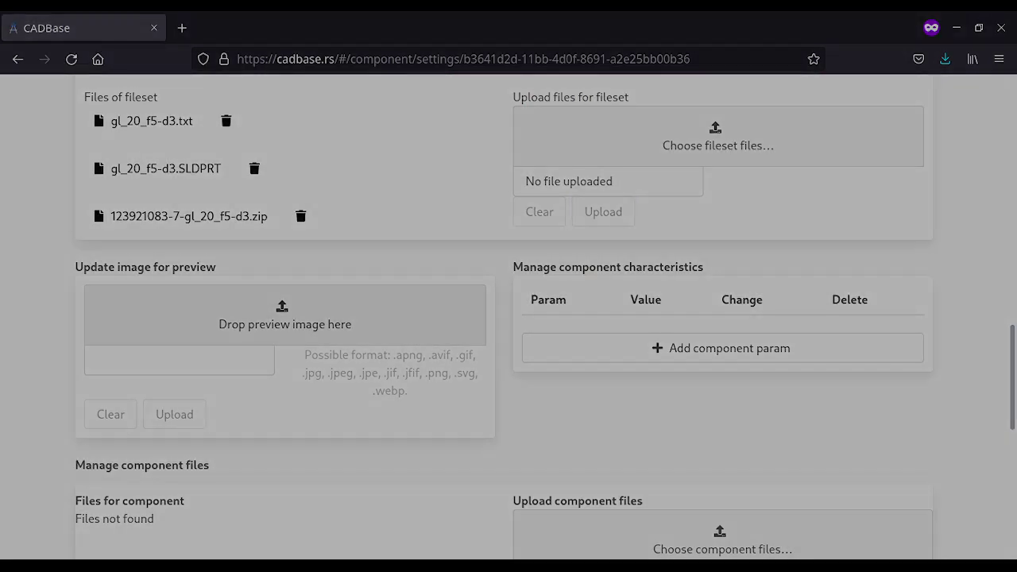
pyautogui.click(568, 132)
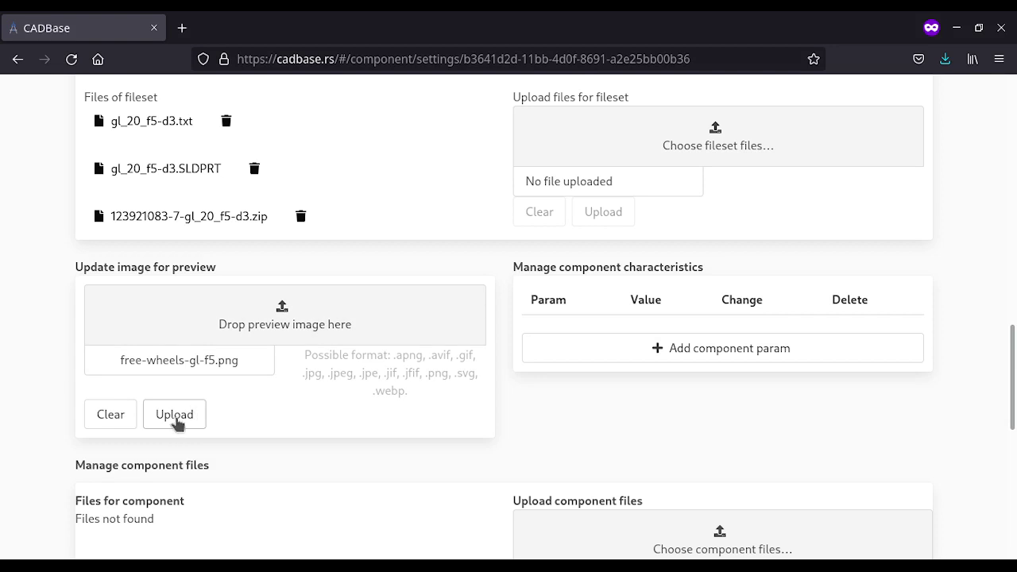
pyautogui.click(175, 414)
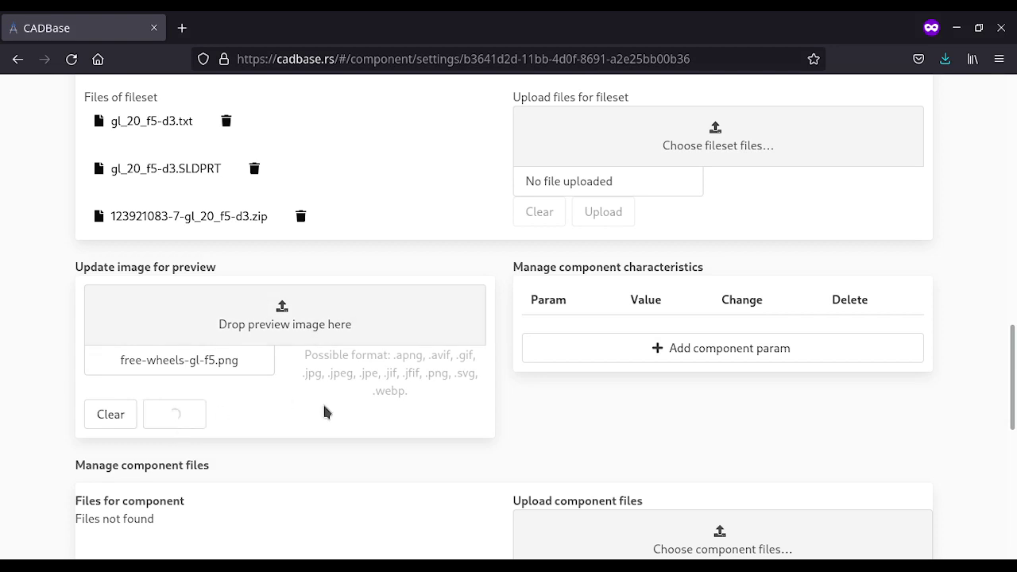
# Step: Upload Free wheels.pdf and Freilauf GL---F5 Datenblatt.pdf as component files
pyautogui.scroll(5, 324, 412)
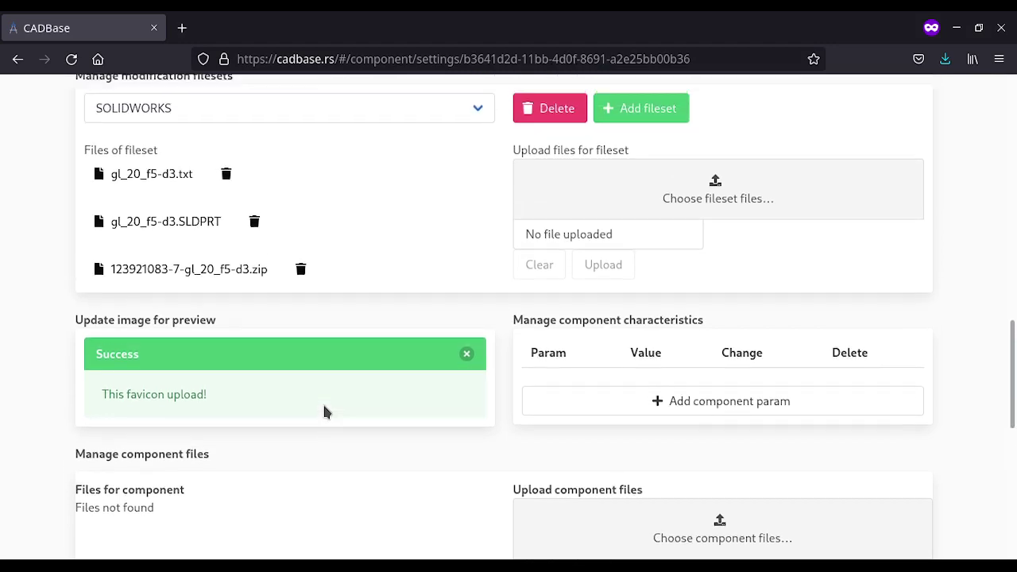
pyautogui.scroll(7, 324, 411)
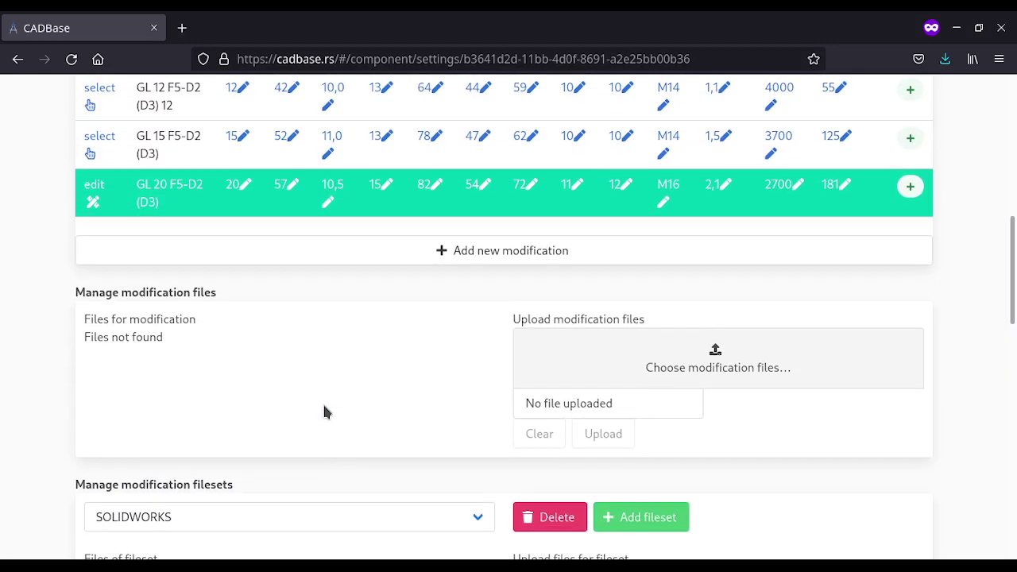
pyautogui.scroll(1, 324, 411)
pyautogui.scroll(-7, 324, 411)
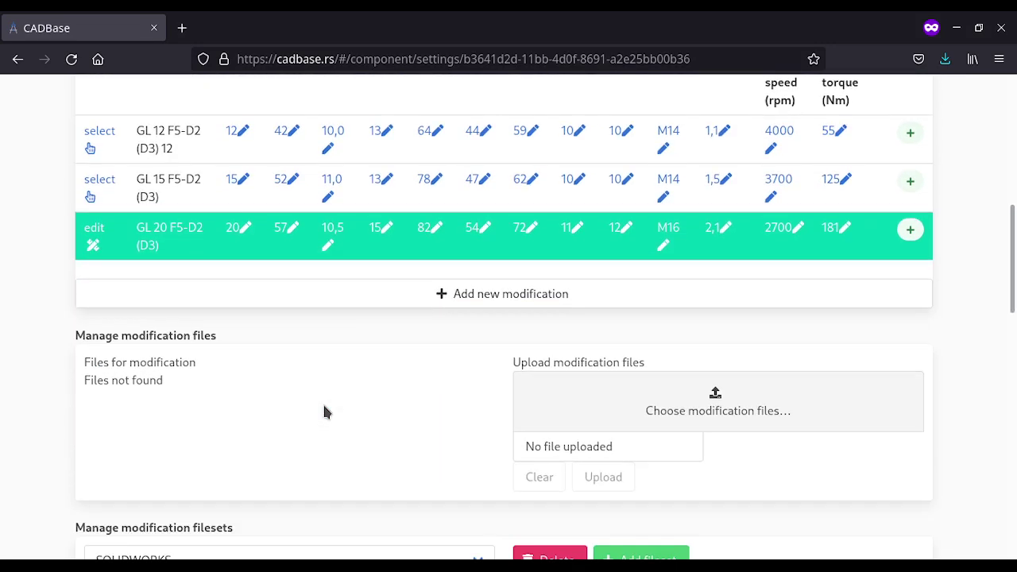
pyautogui.scroll(-2, 324, 411)
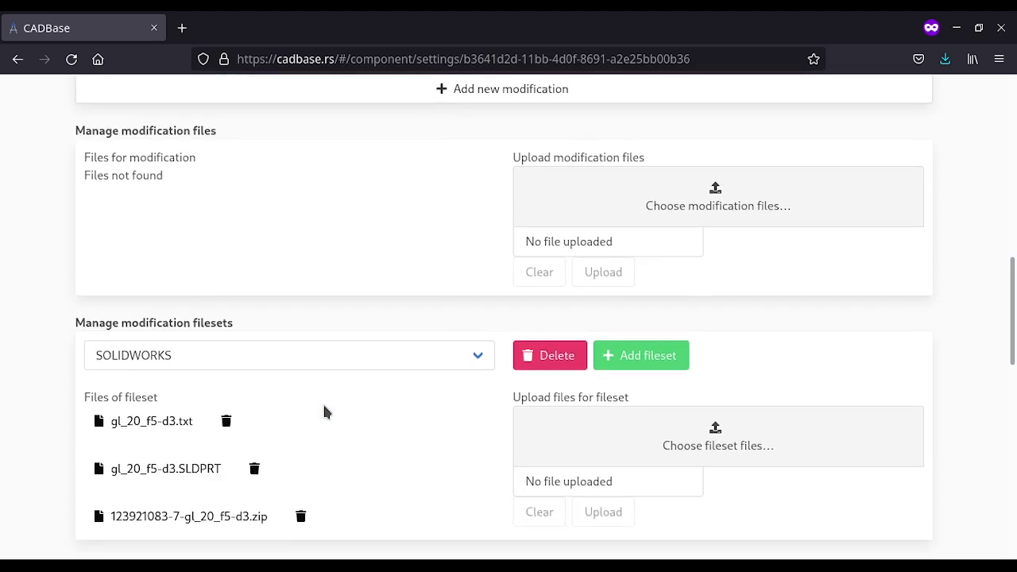
pyautogui.scroll(1, 324, 410)
pyautogui.scroll(-9, 542, 221)
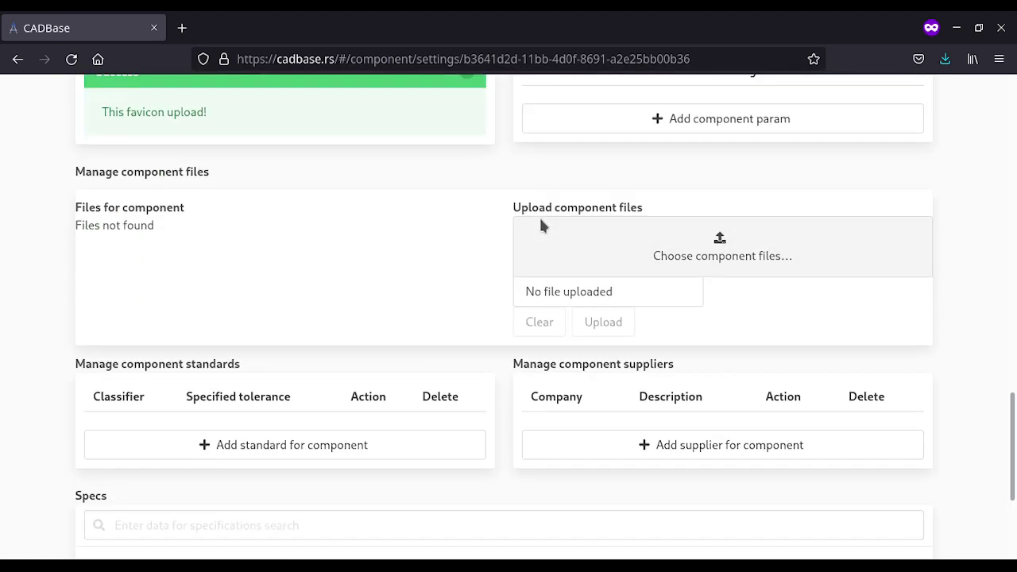
pyautogui.click(547, 254)
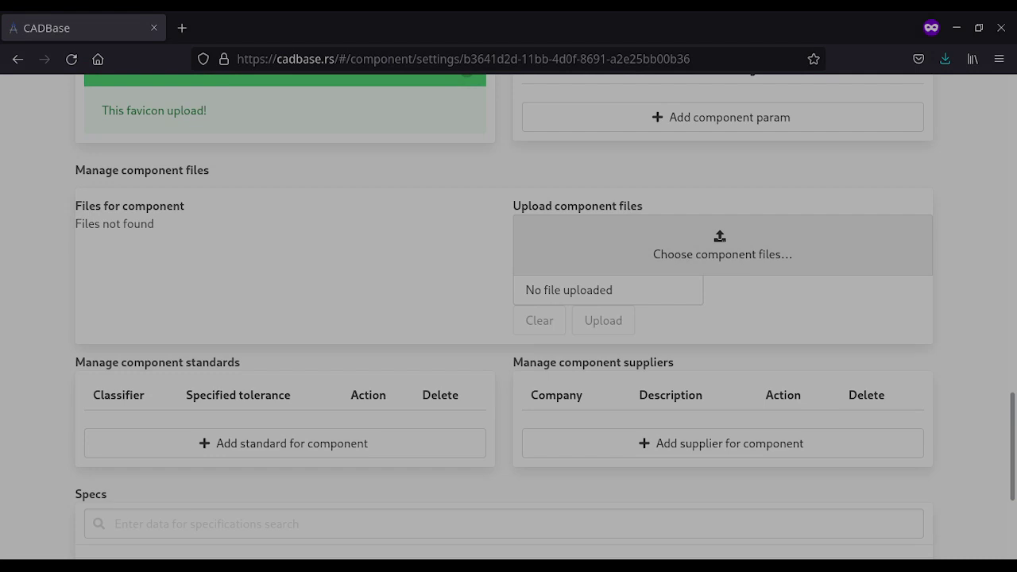
pyautogui.press('Return')
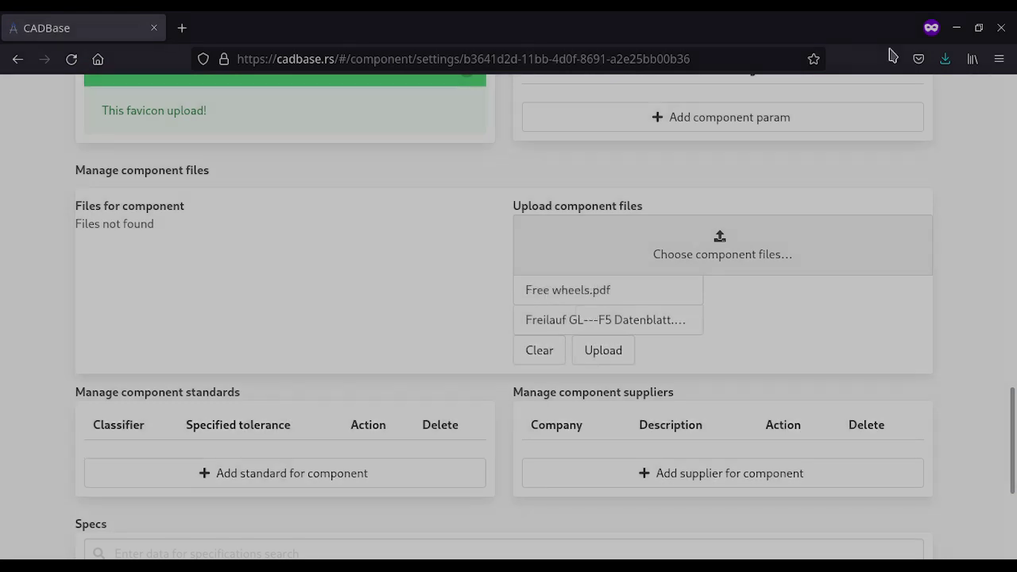
pyautogui.click(601, 350)
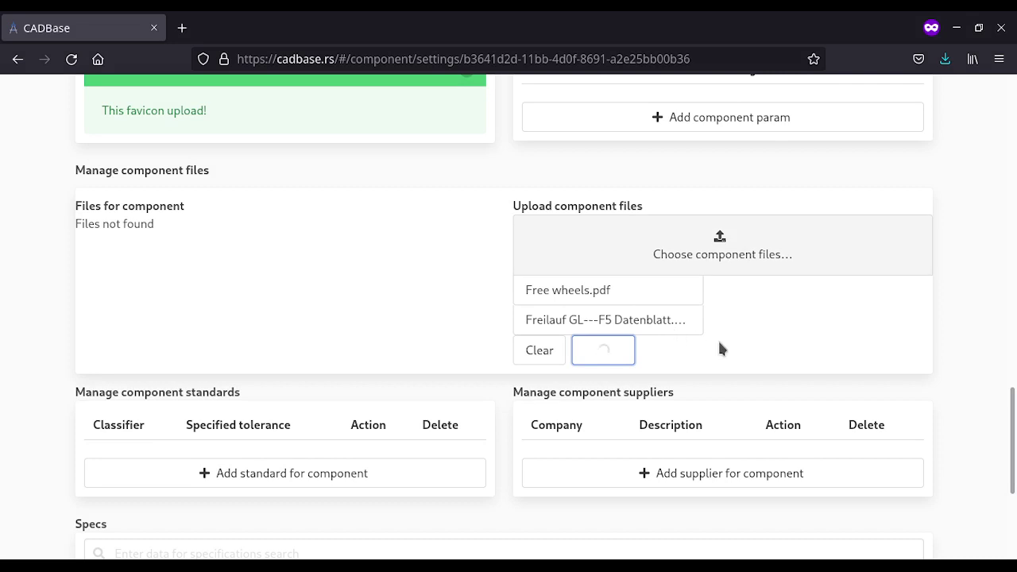
# Step: Search the specifications for "dc" and assign ELECTRICAL PART/Electric motors/DC motors to the component
pyautogui.scroll(-3, 720, 346)
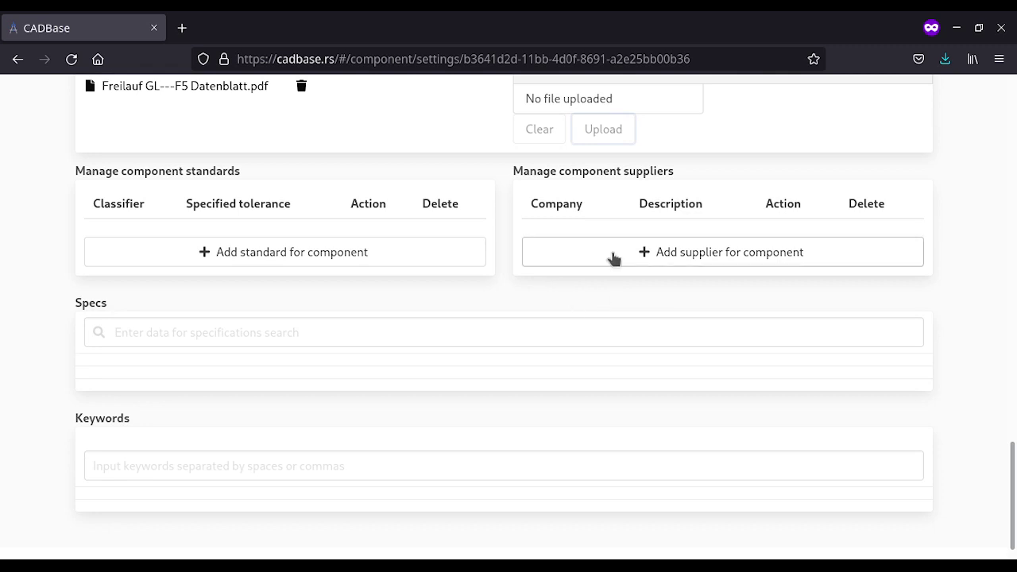
pyautogui.scroll(3, 613, 254)
pyautogui.scroll(-4, 613, 254)
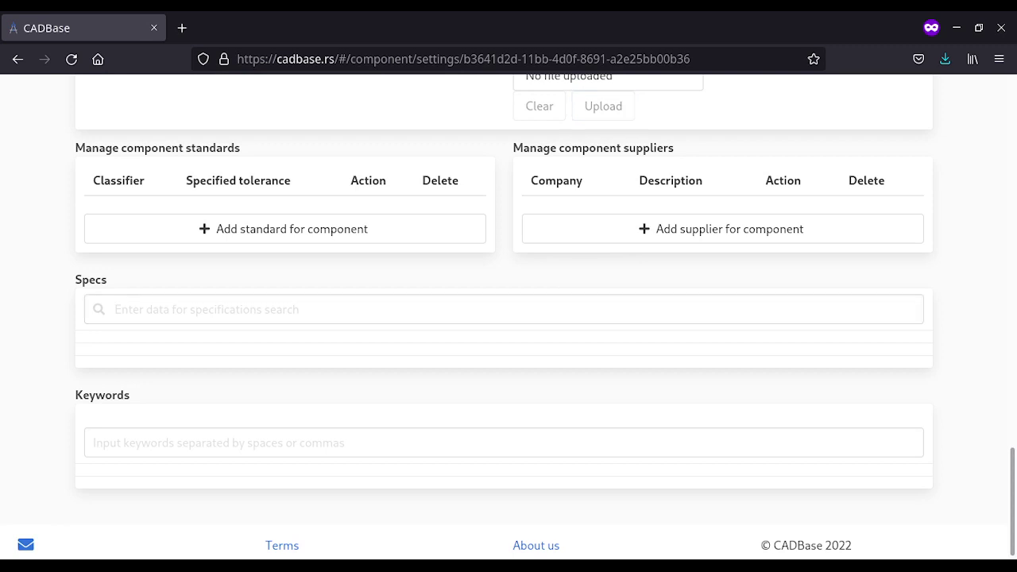
pyautogui.click(835, 302)
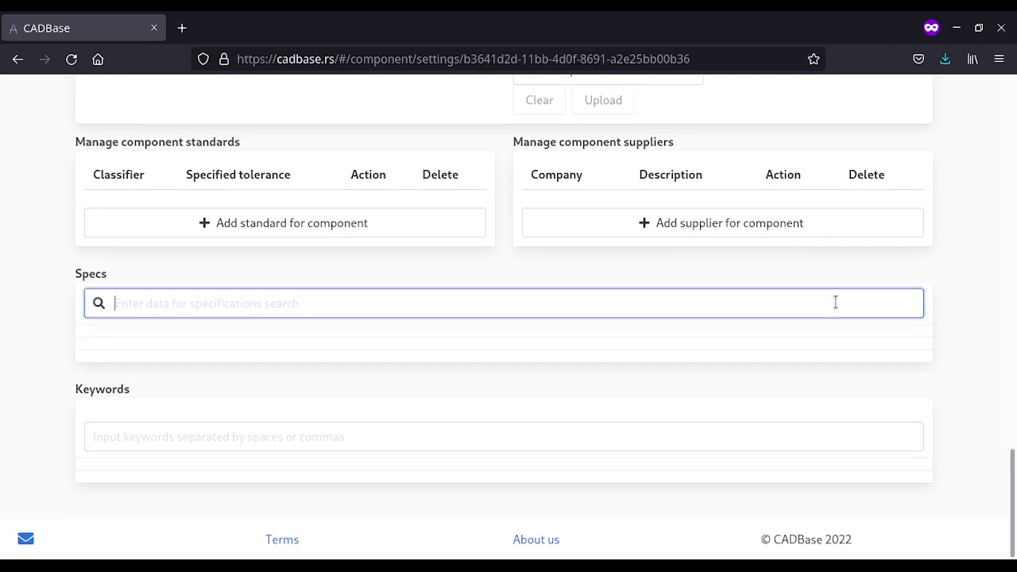
pyautogui.write('dc')
pyautogui.press('BackSpace')
pyautogui.write('c')
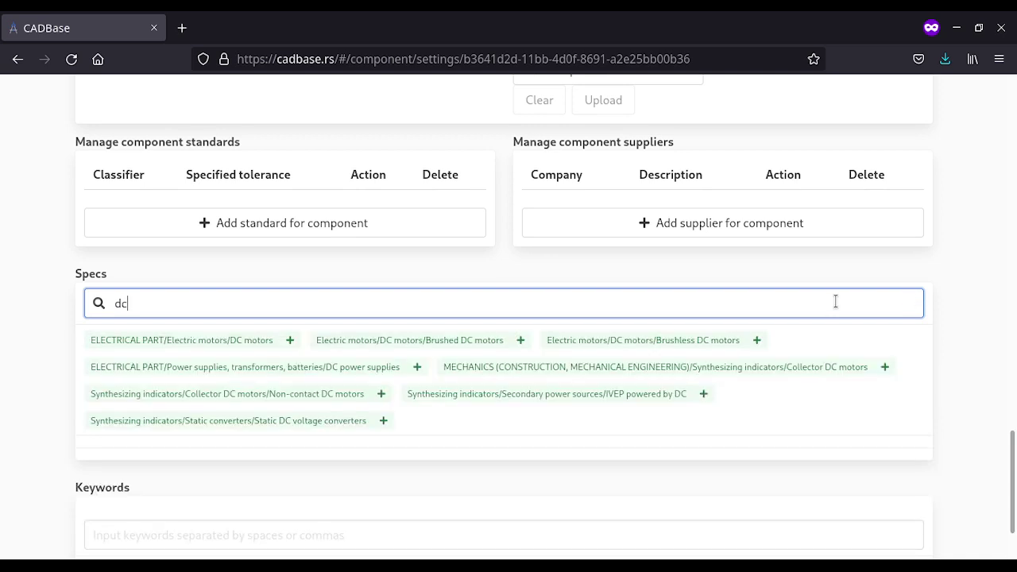
pyautogui.click(290, 341)
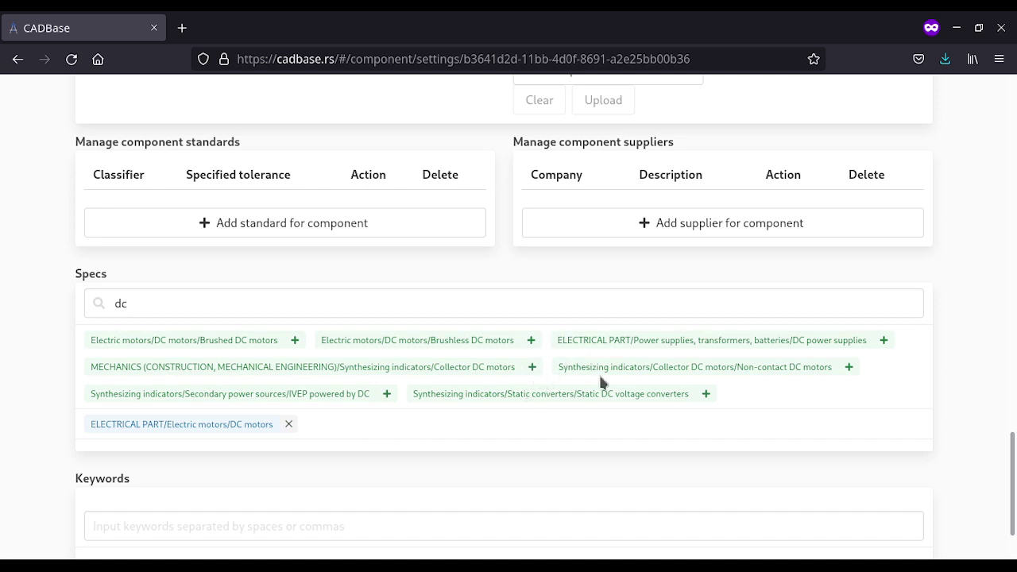
pyautogui.click(705, 395)
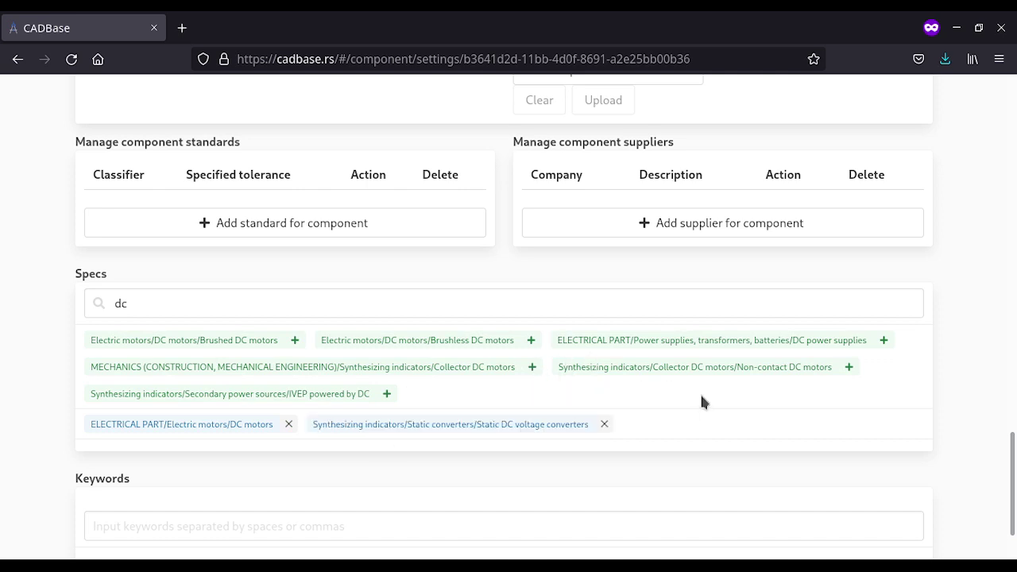
pyautogui.click(603, 426)
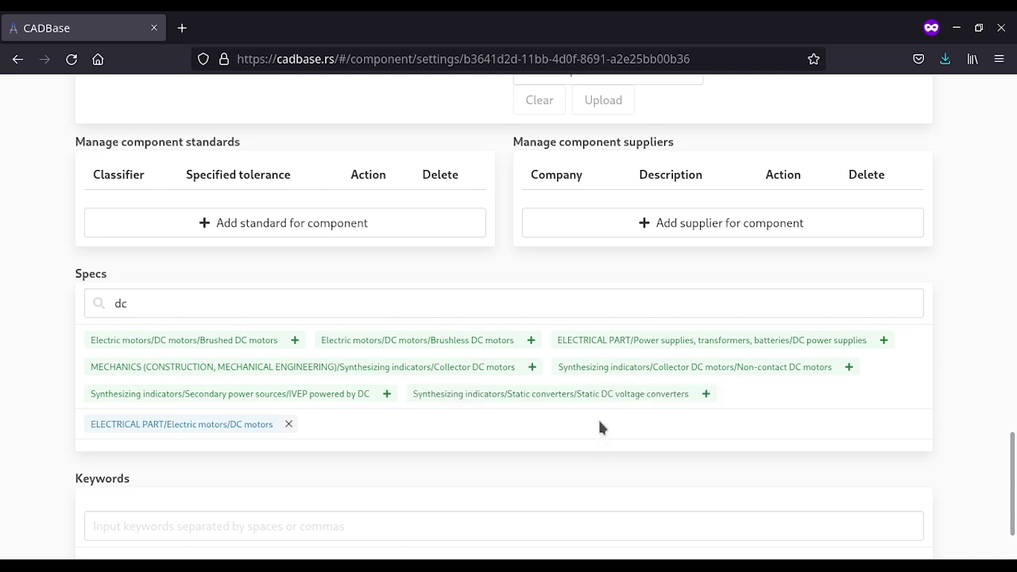
# Step: Add the keywords Wheels and GL to the component
pyautogui.scroll(-2, 578, 446)
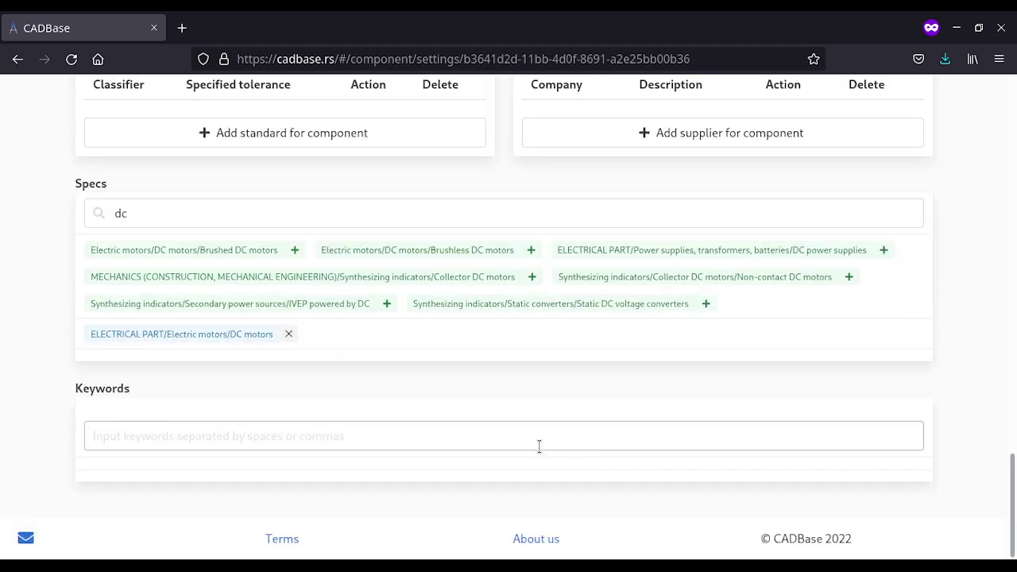
pyautogui.click(537, 443)
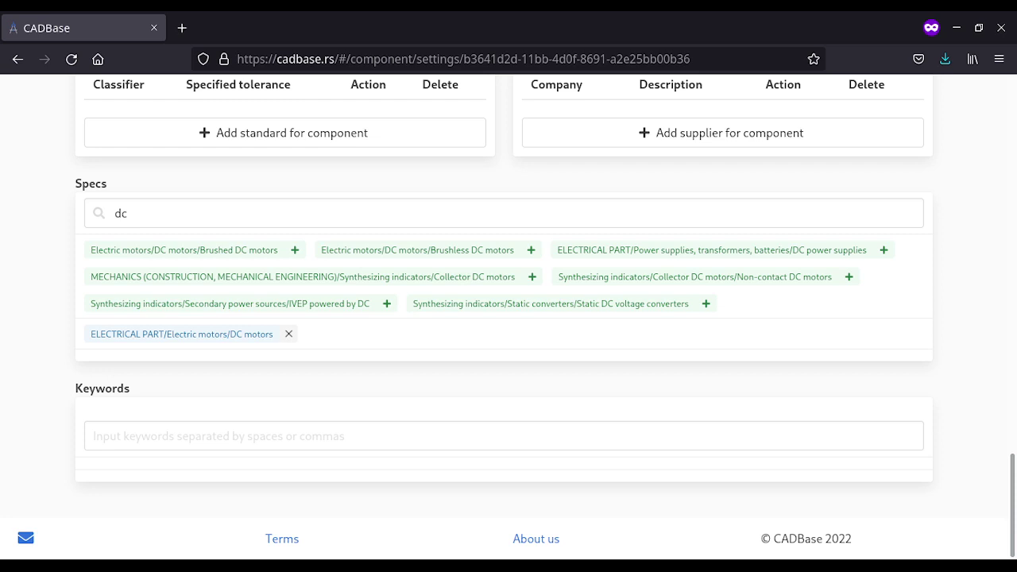
pyautogui.click(480, 442)
pyautogui.click(481, 441)
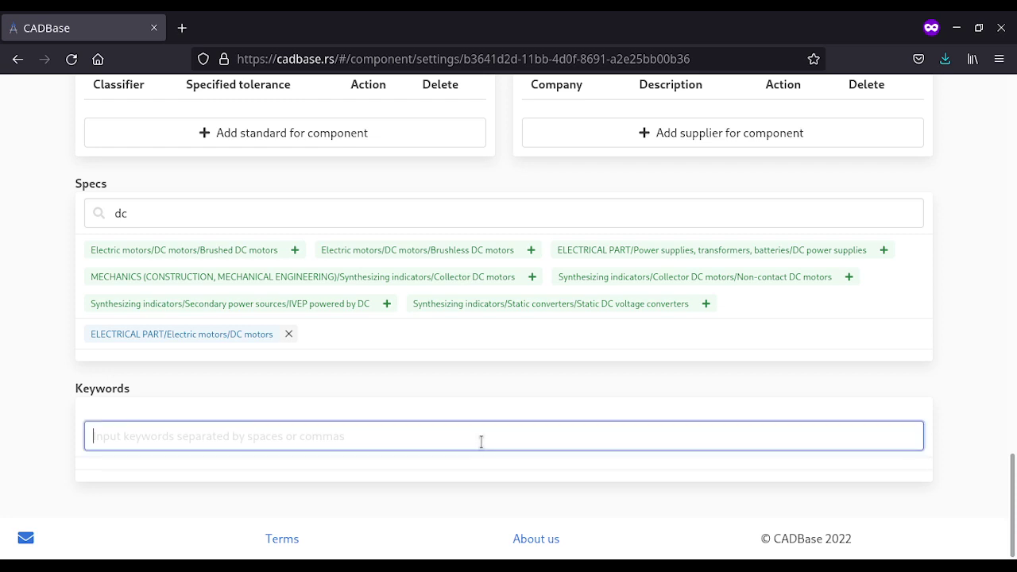
pyautogui.write('Wheels')
pyautogui.press('Return')
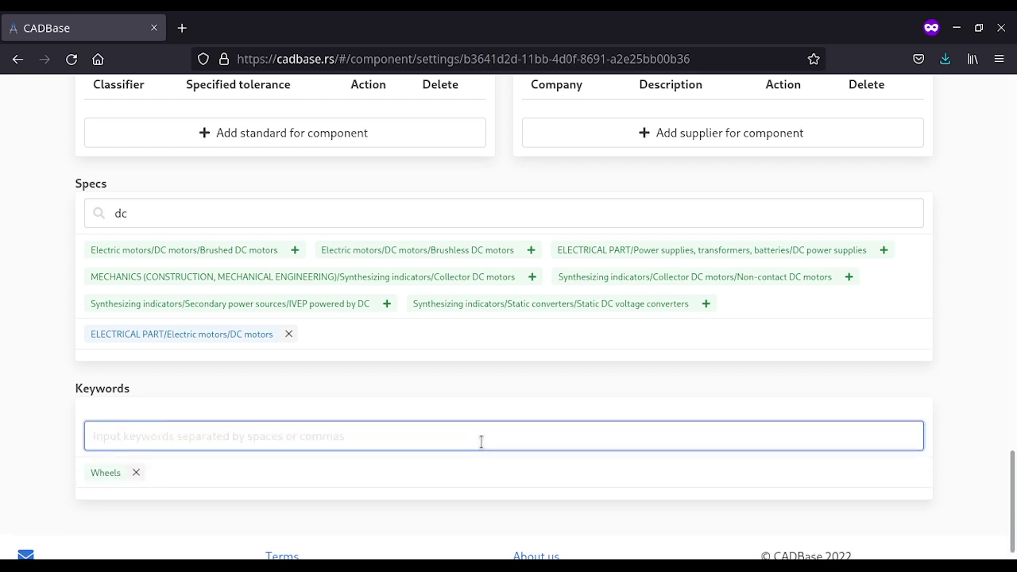
pyautogui.write('GL')
pyautogui.press('Return')
pyautogui.press('Tab')
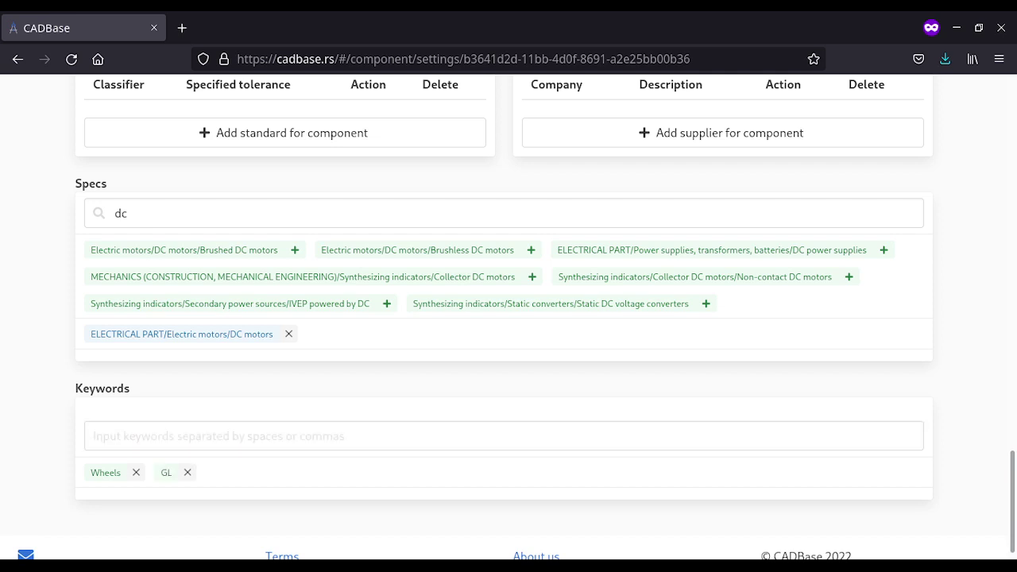
# Step: Add motor and DC to the component's keywords
pyautogui.click(372, 435)
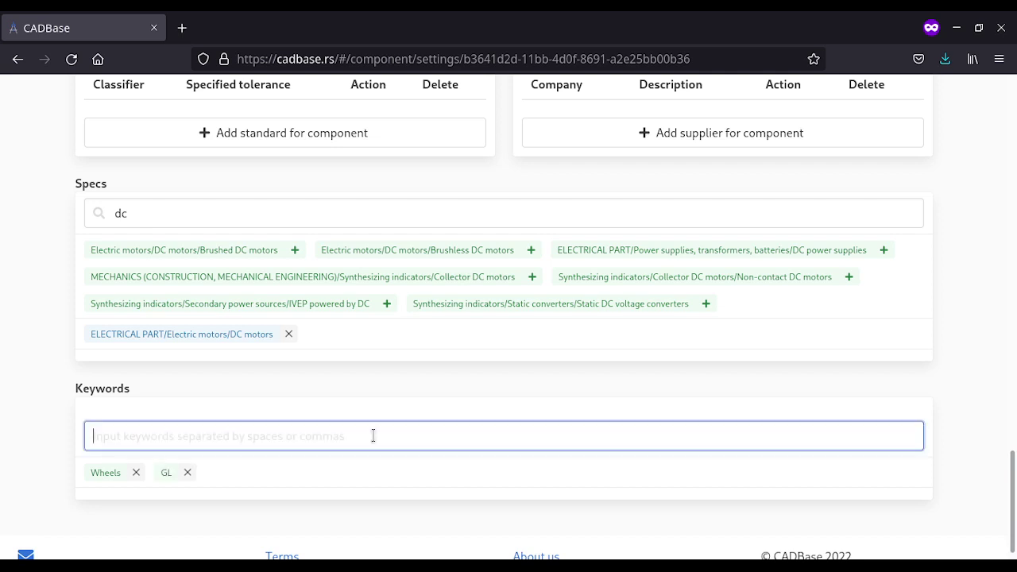
pyautogui.write('motor DC')
pyautogui.press('Return')
pyautogui.press('Tab')
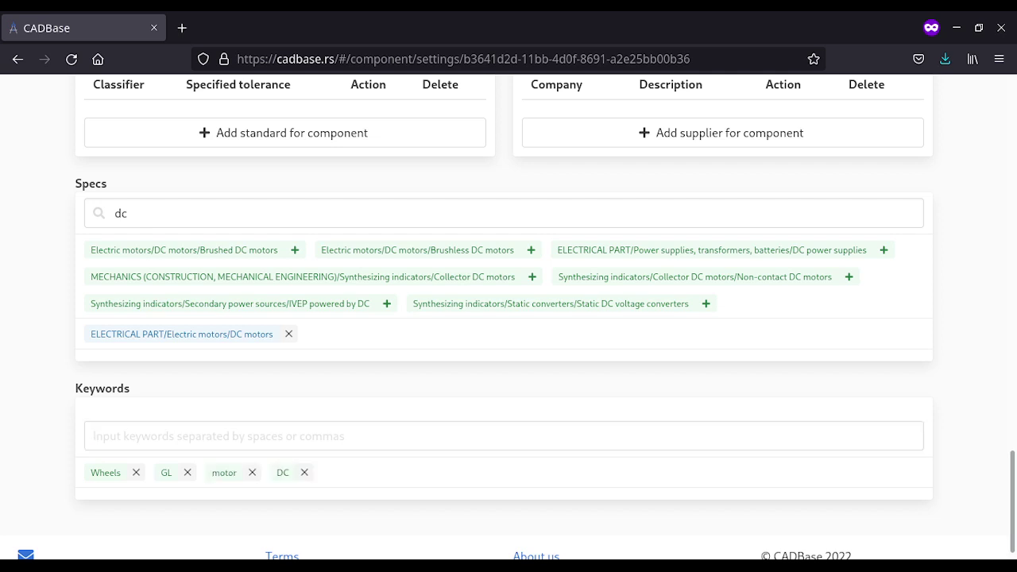
pyautogui.click(370, 436)
pyautogui.write('el')
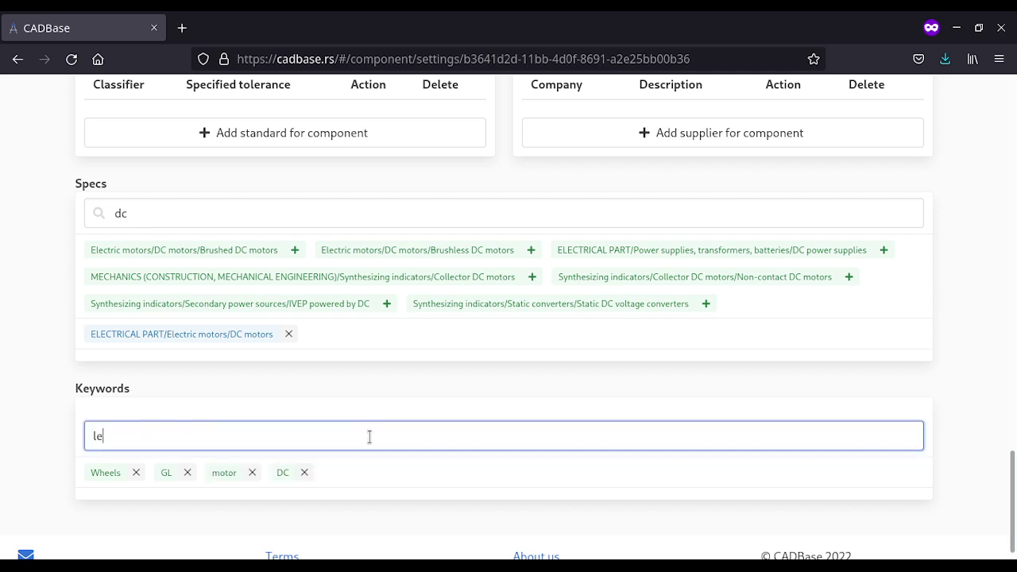
pyautogui.press('BackSpace')
pyautogui.press('BackSpace')
pyautogui.write('electrix')
pyautogui.press('Return')
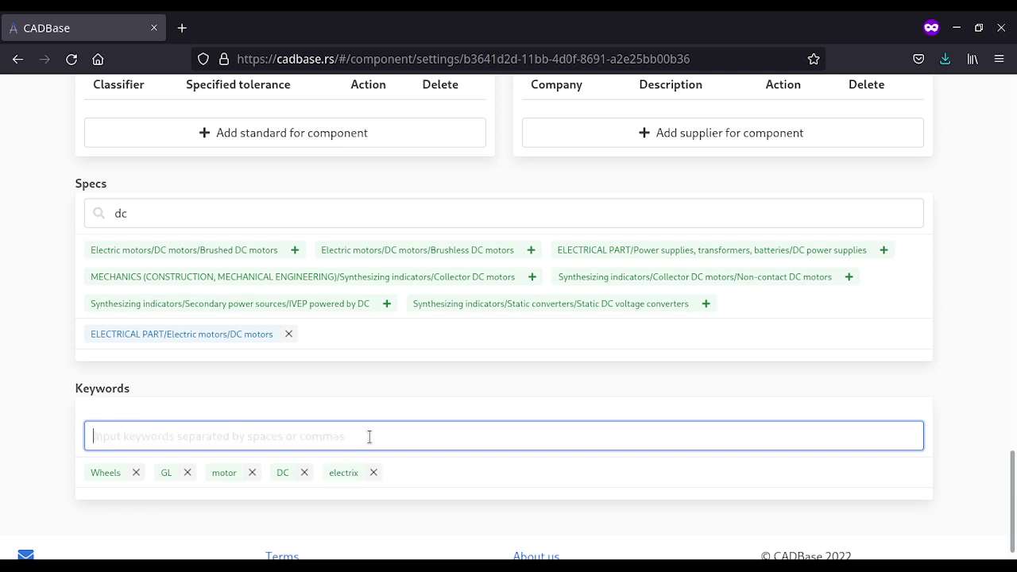
pyautogui.click(373, 473)
# Step: Add the keyword electric to the component
pyautogui.click(379, 440)
pyautogui.write('elect')
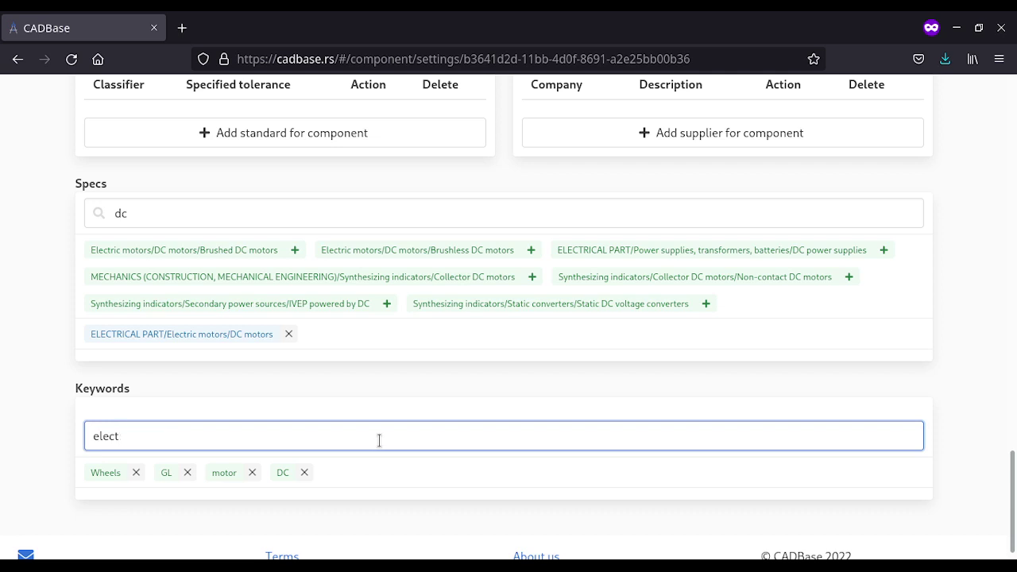
pyautogui.write('ric')
pyautogui.press('Return')
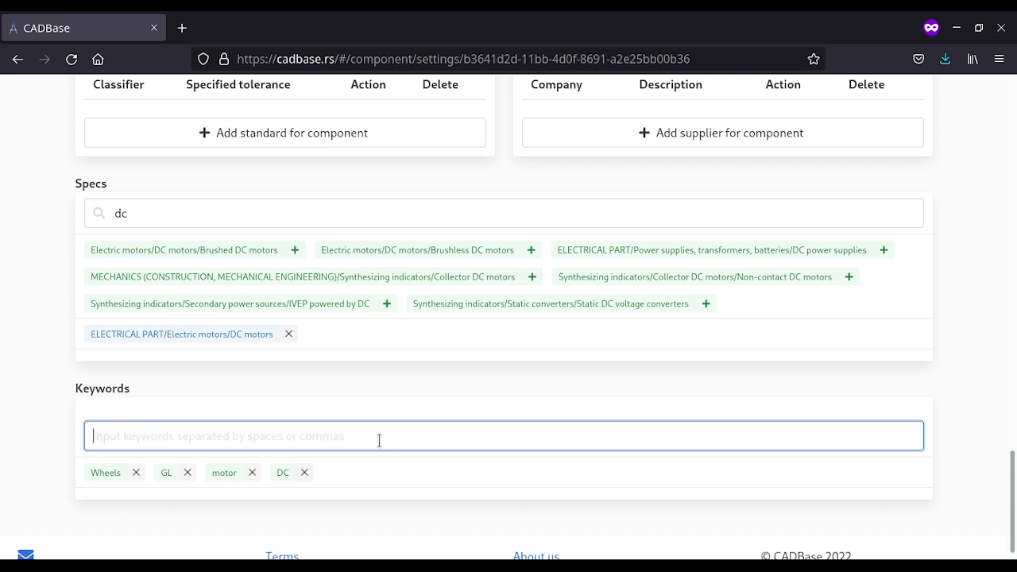
pyautogui.click(403, 472)
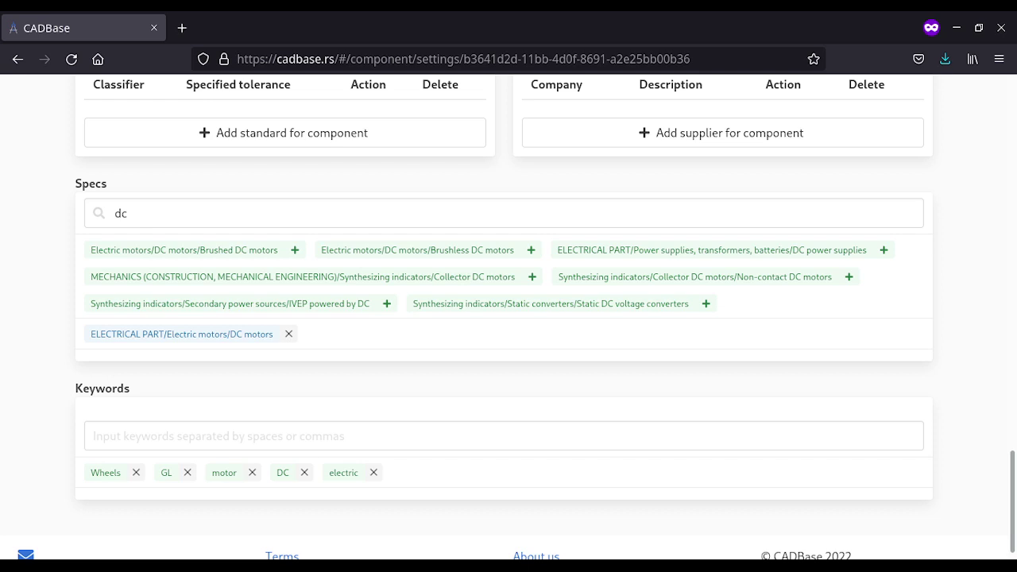
pyautogui.click(416, 437)
# Step: Select the GL 12 F5-D2 (D3) 12 modification and upload Freilauf GL 12 F5-D2 (D3).pdf as its modification file
pyautogui.scroll(3, 638, 384)
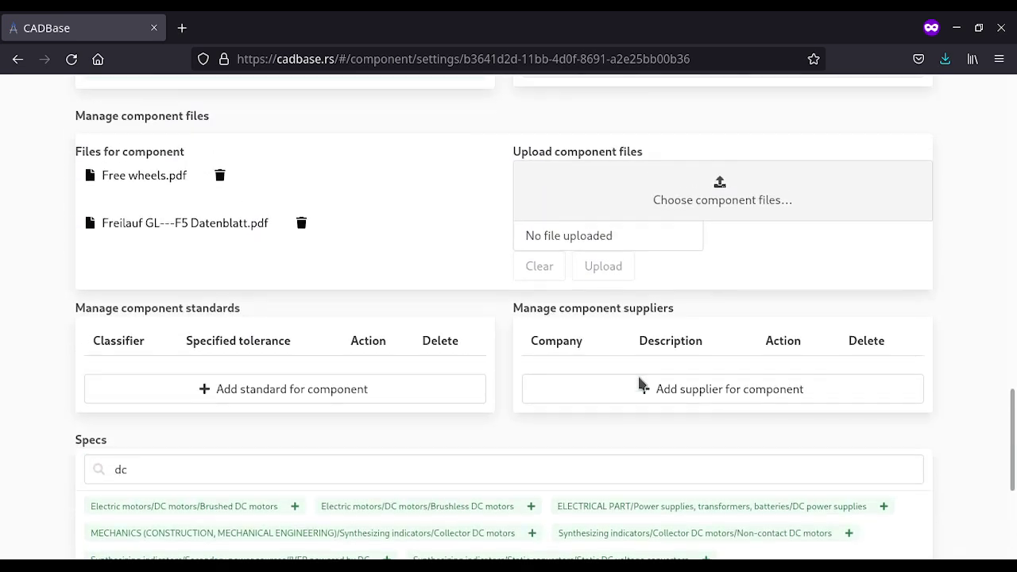
pyautogui.scroll(6, 639, 384)
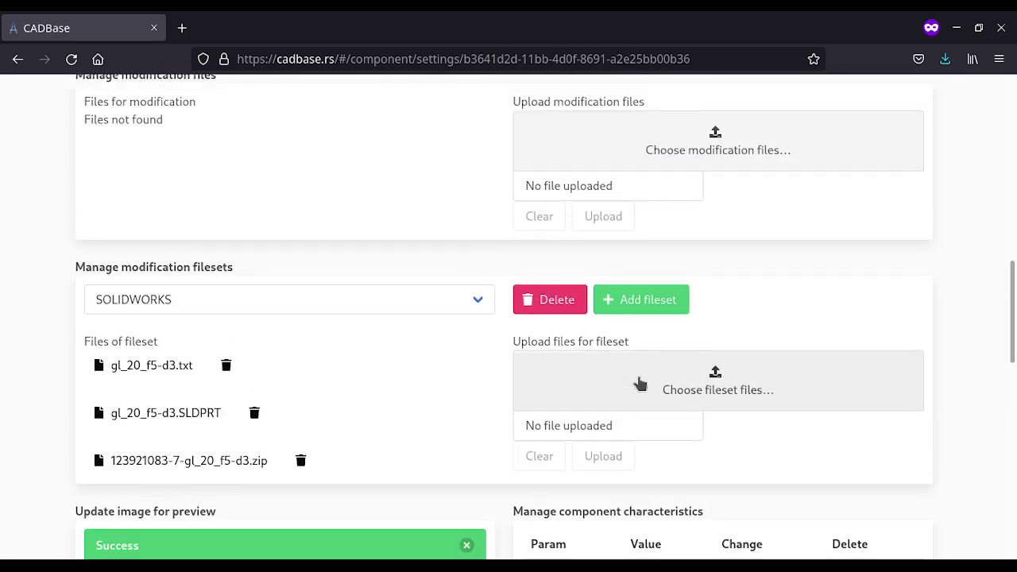
pyautogui.scroll(3, 639, 384)
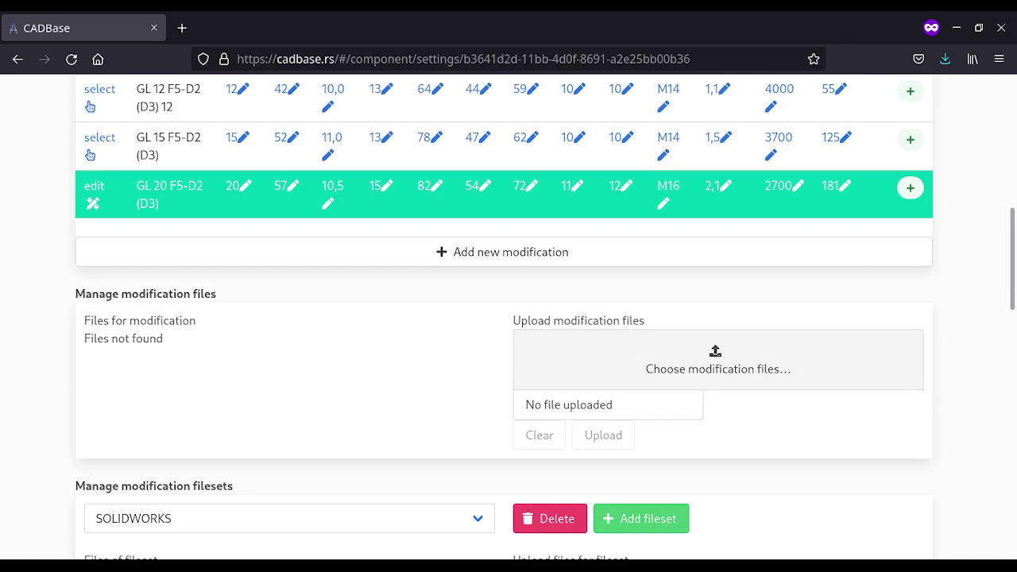
pyautogui.scroll(2, 939, 434)
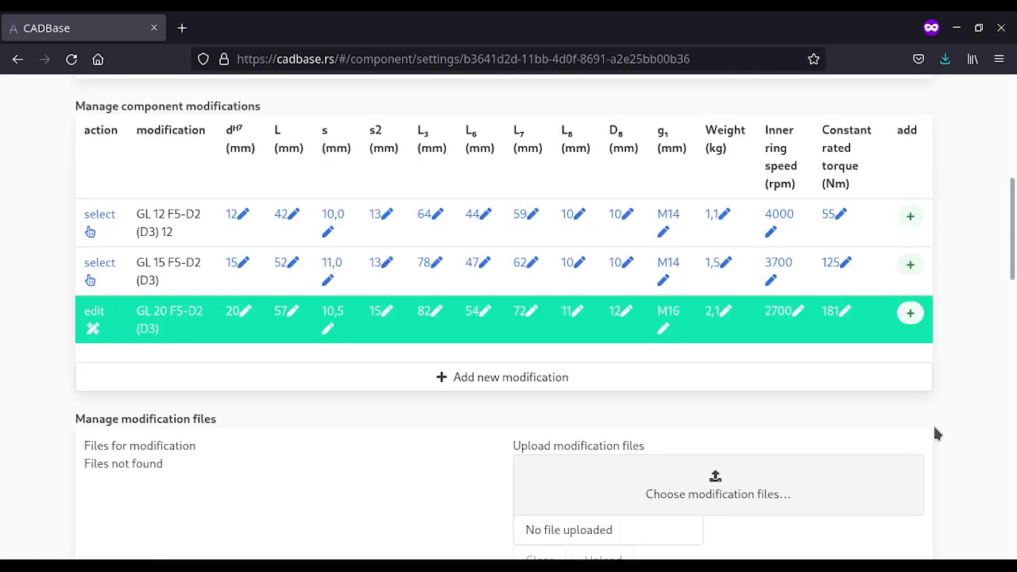
pyautogui.scroll(-1, 812, 414)
pyautogui.scroll(-1, 809, 414)
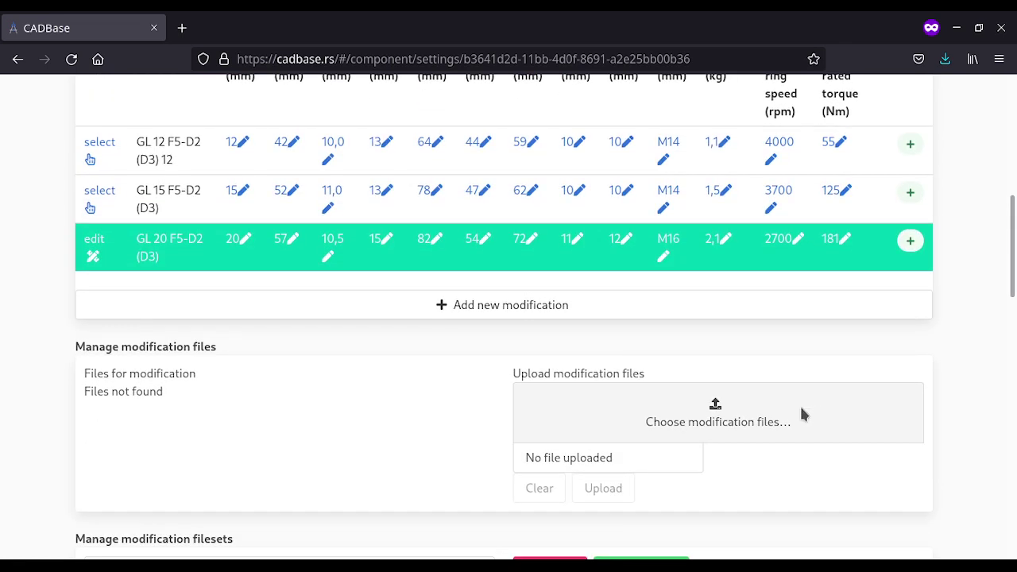
pyautogui.click(99, 142)
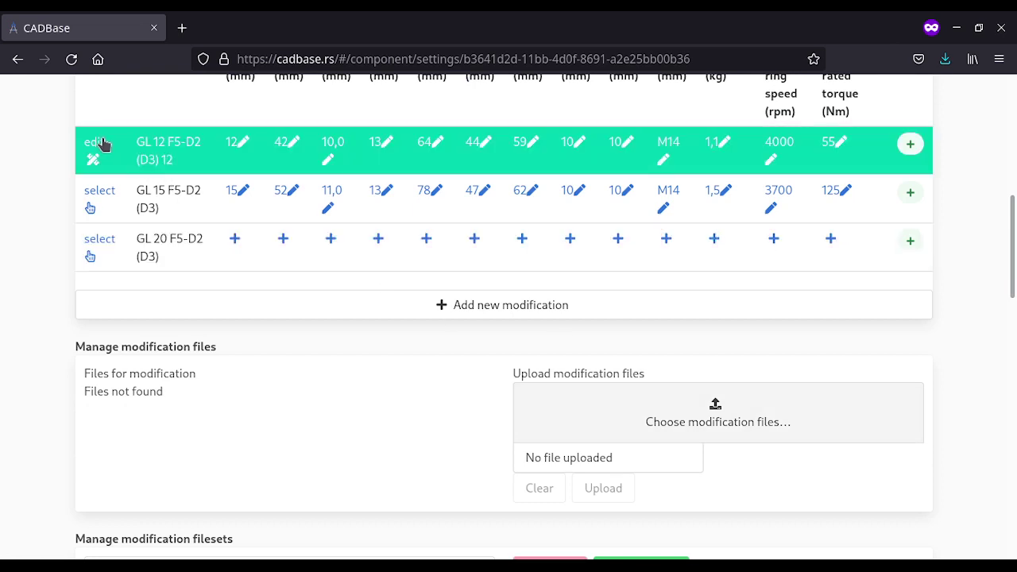
pyautogui.click(558, 405)
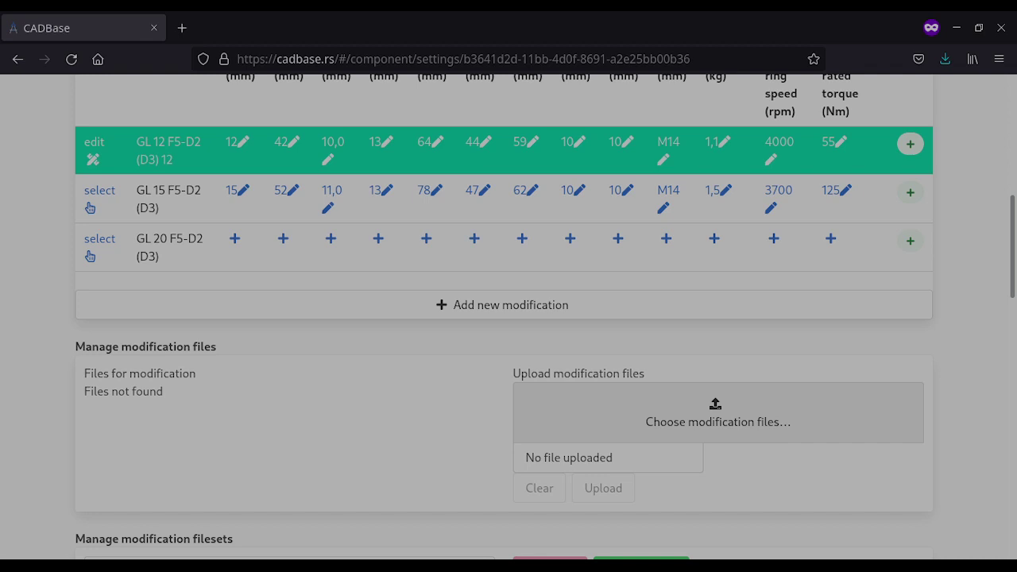
pyautogui.press('Return')
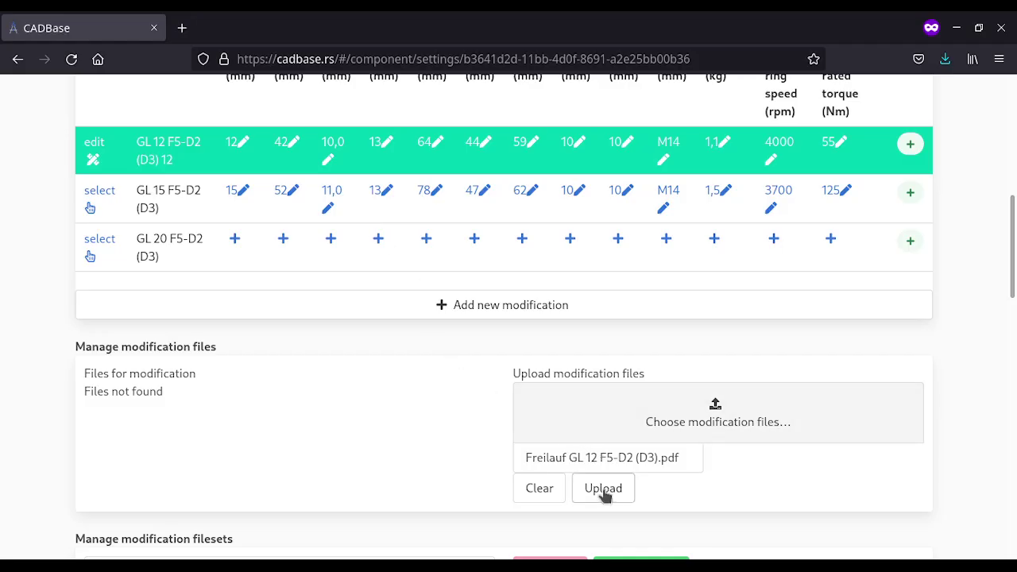
pyautogui.click(603, 492)
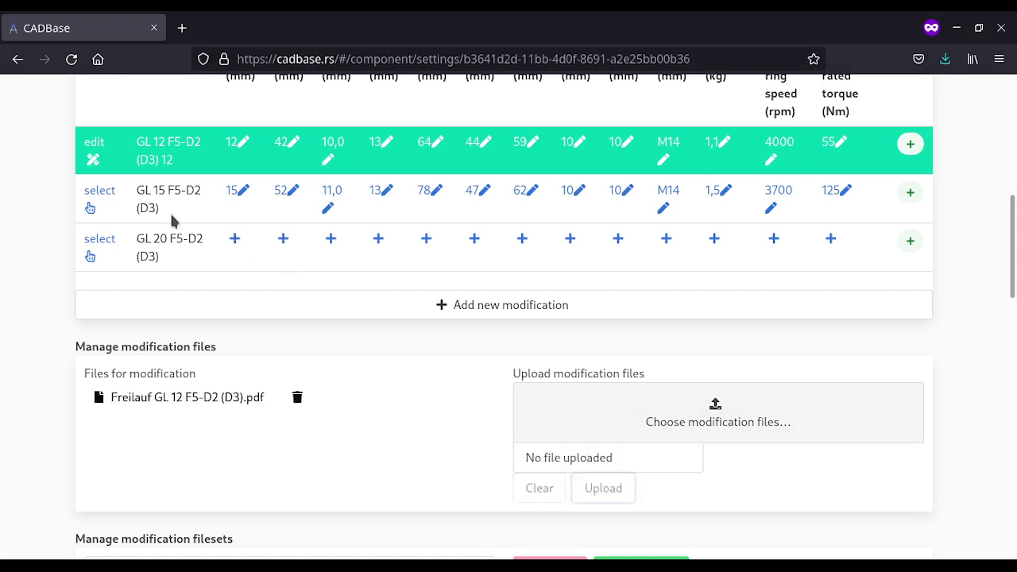
# Step: Select the GL 15 F5-D2 (D3) modification and upload Freilauf GL 15 F5-D2 (D3).pdf as its modification file
pyautogui.click(96, 194)
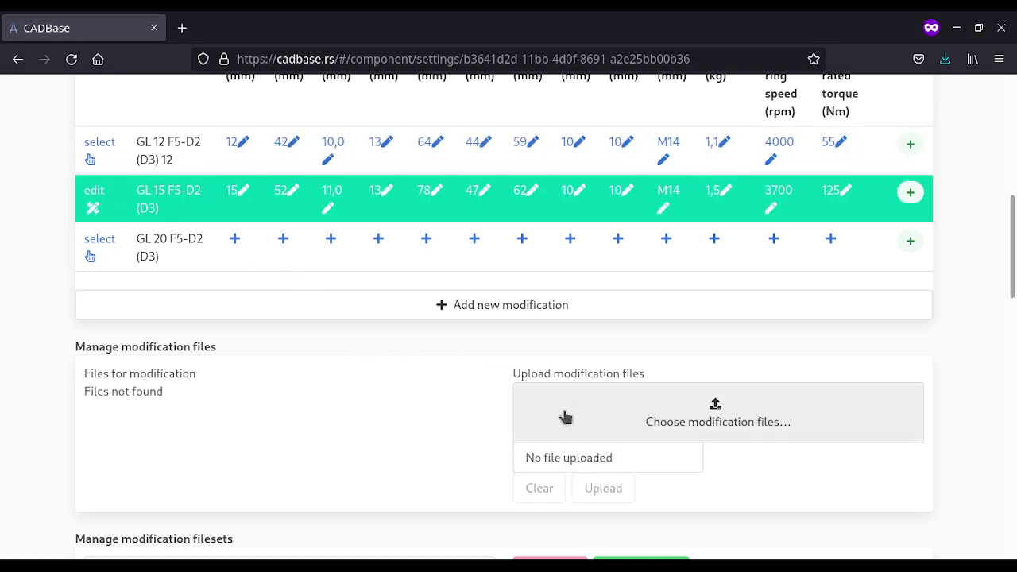
pyautogui.click(672, 425)
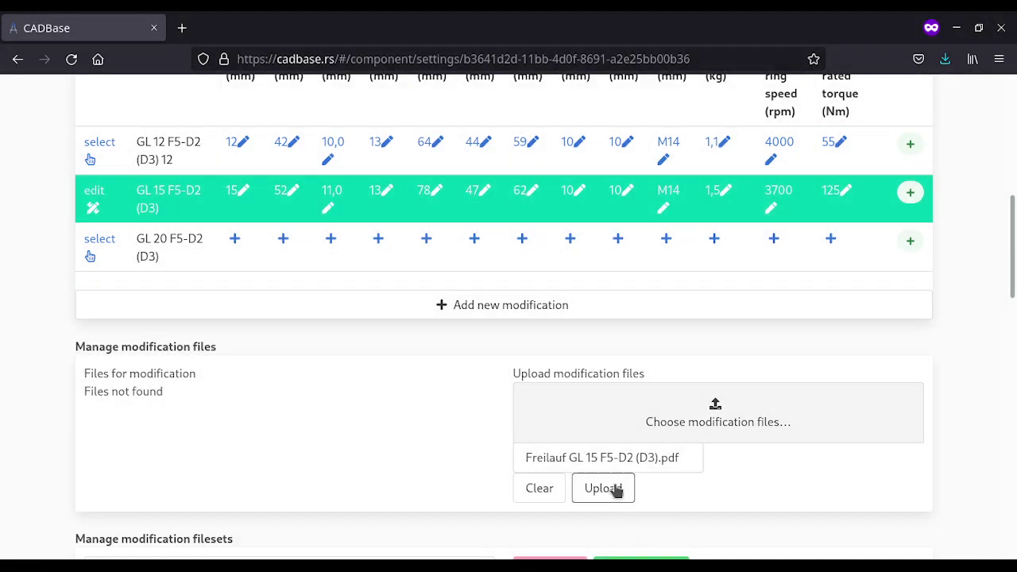
pyautogui.click(604, 487)
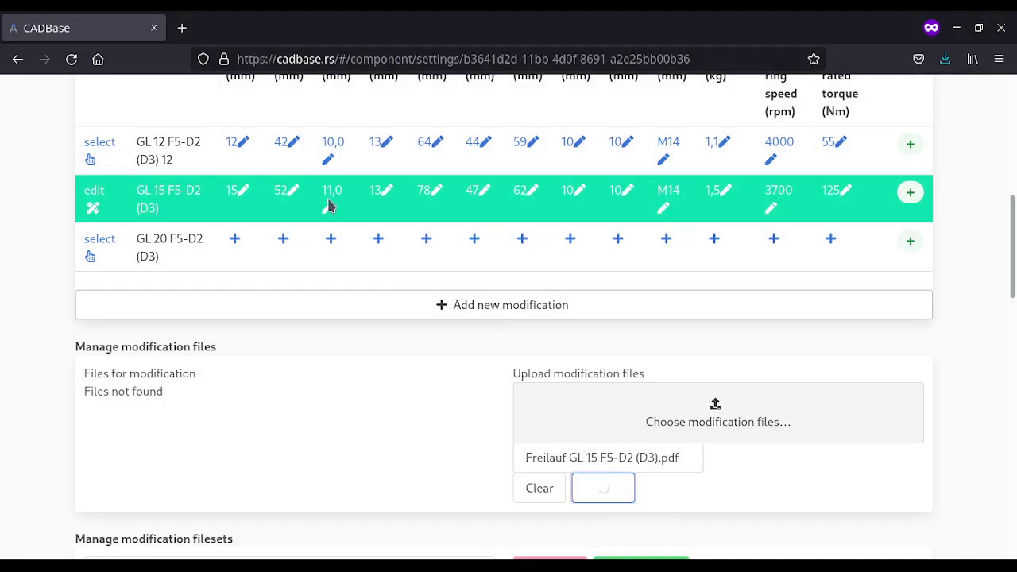
# Step: Select the GL 20 F5-D2 (D3) modification and upload Freilauf GL 20 F5-D2 (D3).pdf as its modification file
pyautogui.click(91, 255)
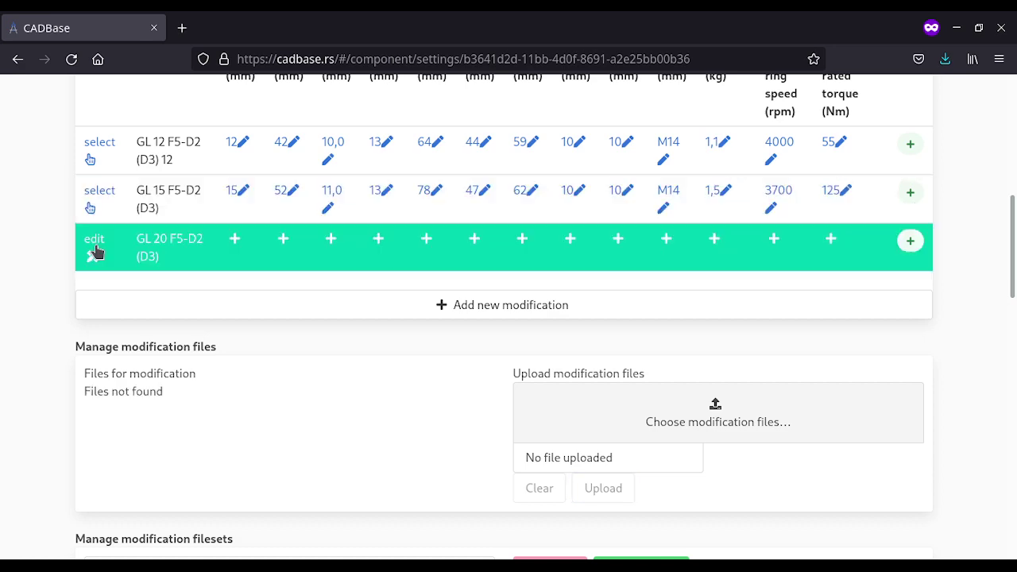
pyautogui.click(572, 416)
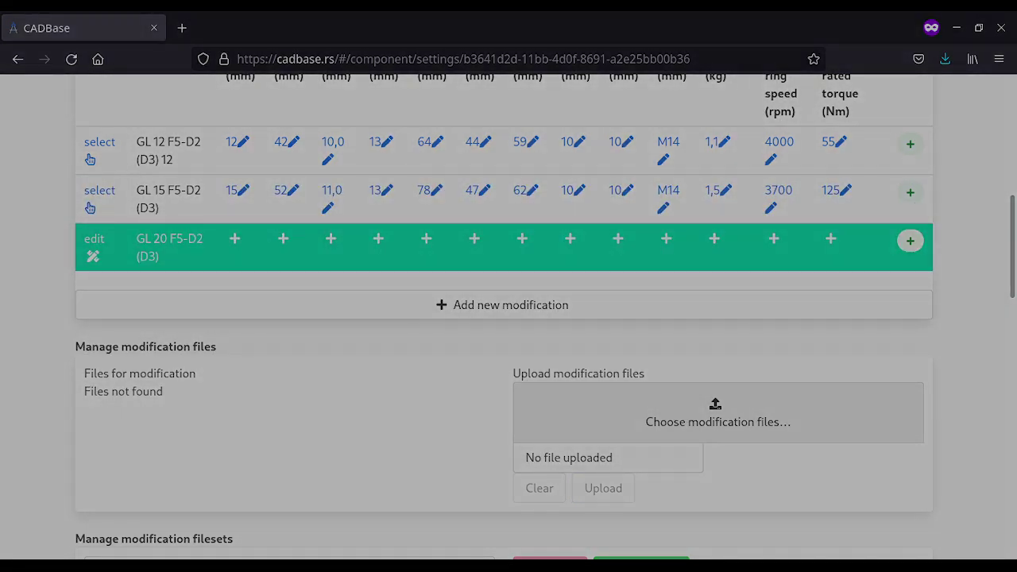
pyautogui.press('Return')
pyautogui.click(602, 490)
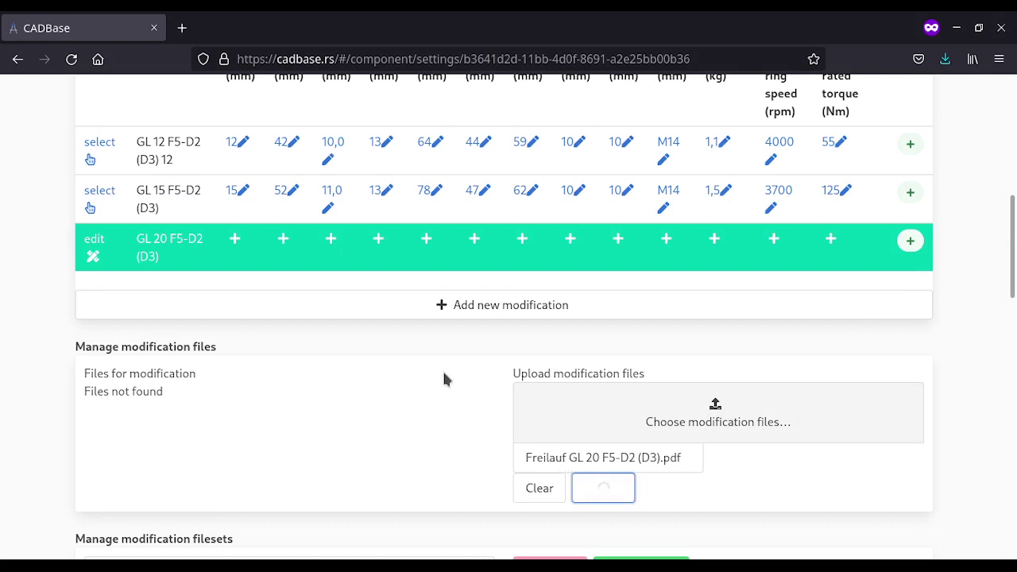
pyautogui.scroll(-3, 443, 379)
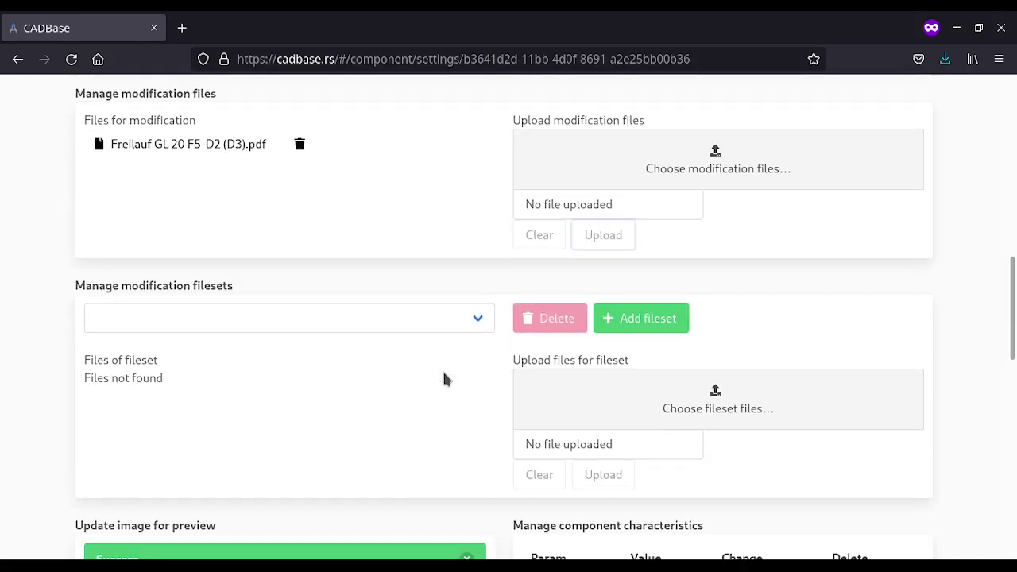
# Step: Select the GL 12 F5-D2 (D3) 12 modification and check its modification files
pyautogui.scroll(3, 444, 379)
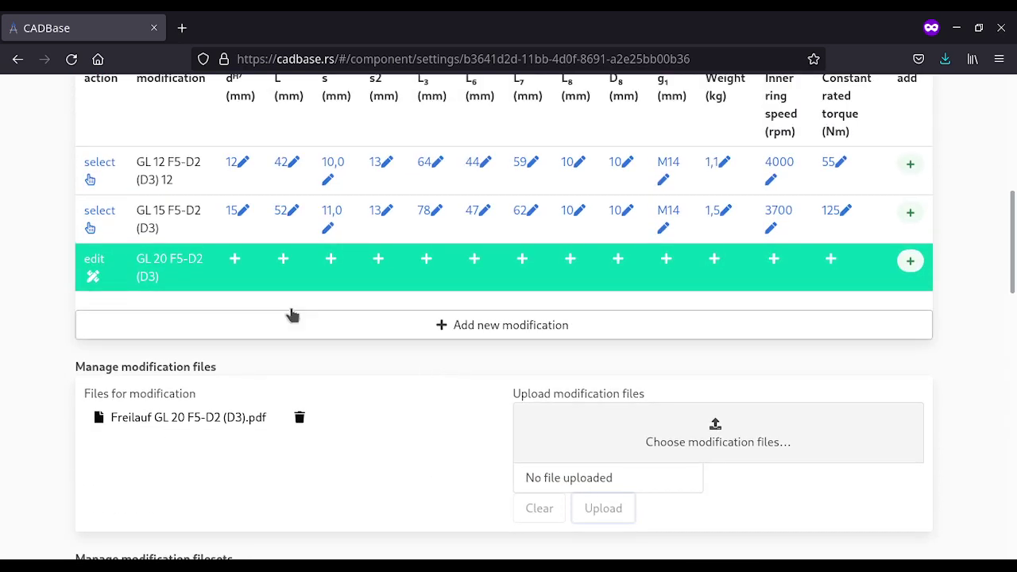
pyautogui.doubleClick(91, 178)
pyautogui.click(91, 178)
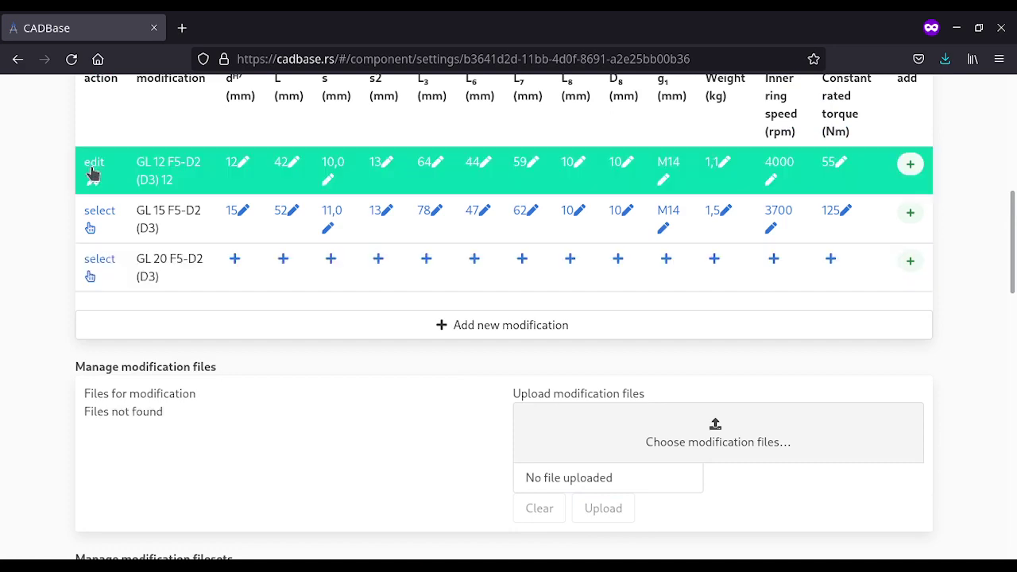
pyautogui.scroll(-3, 172, 295)
pyautogui.scroll(1, 173, 295)
pyautogui.scroll(2, 172, 293)
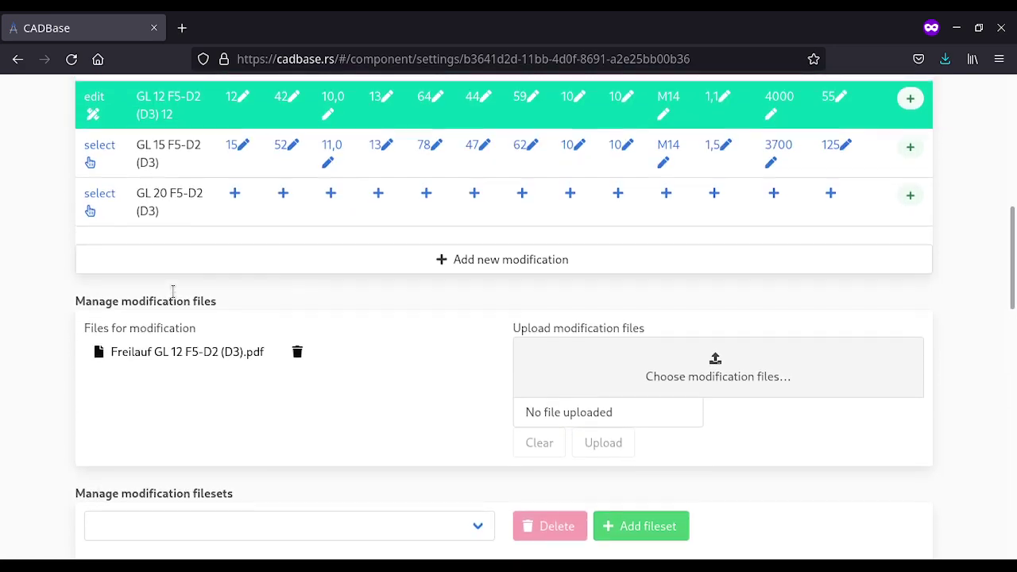
pyautogui.scroll(5, 172, 292)
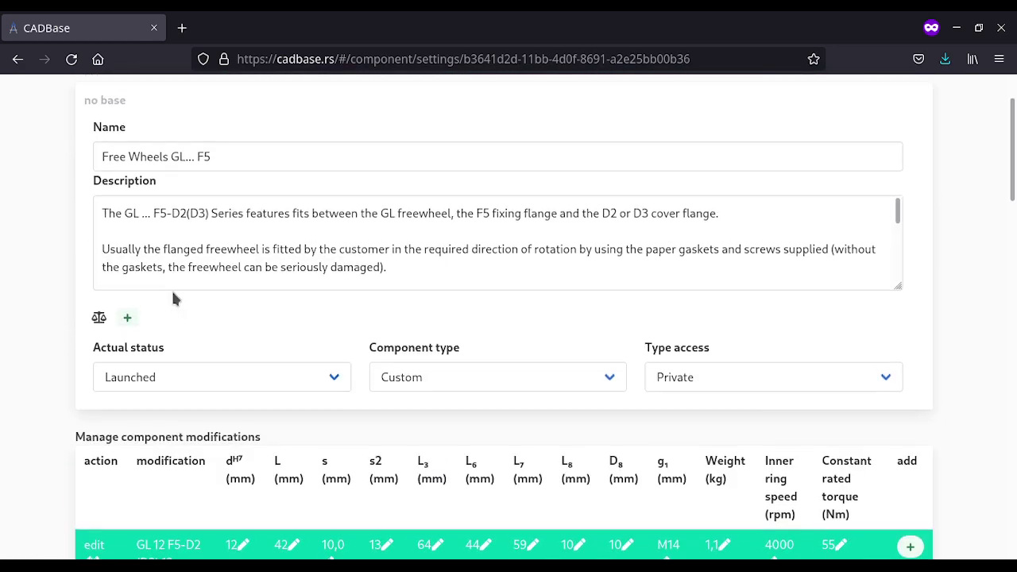
pyautogui.scroll(1, 173, 291)
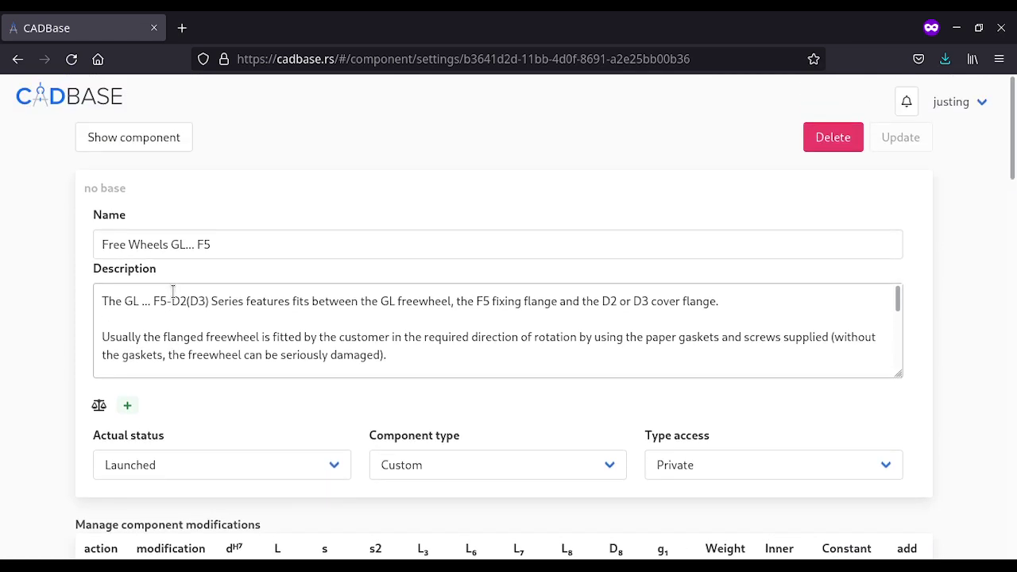
# Step: Show the component's page and review its modifications table, component files, specs and keywords
pyautogui.click(149, 141)
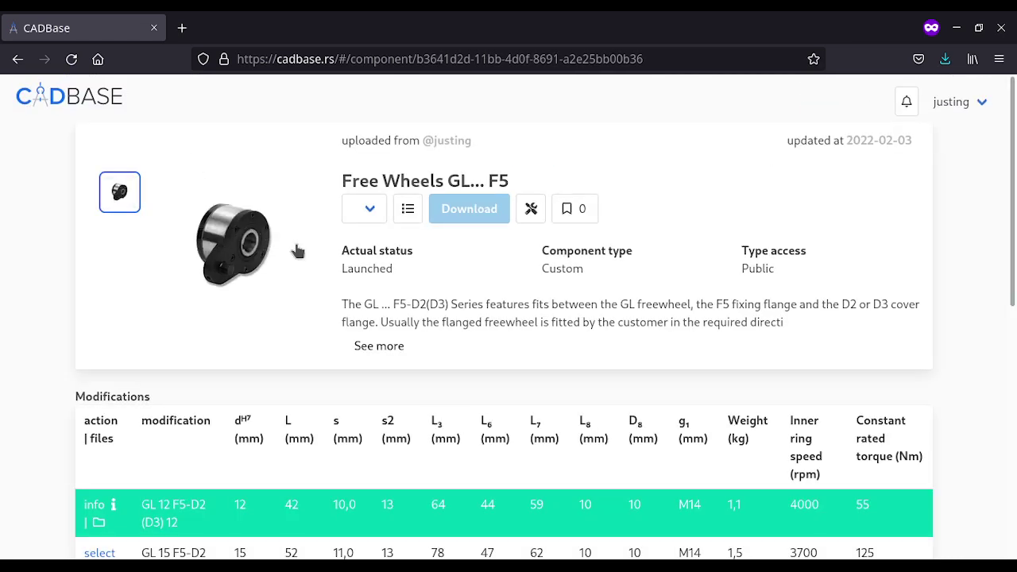
pyautogui.scroll(-5, 359, 295)
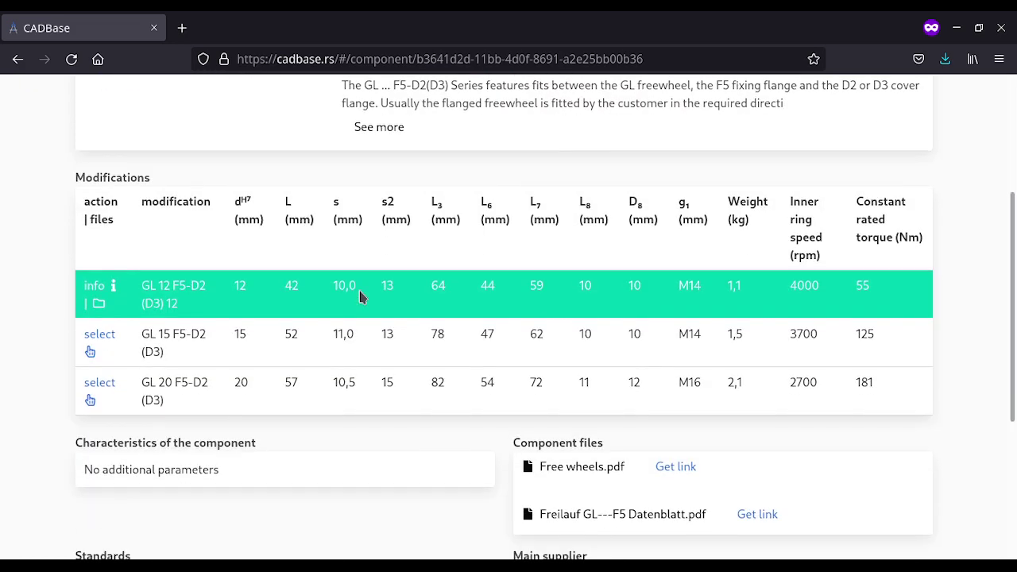
pyautogui.scroll(-5, 322, 318)
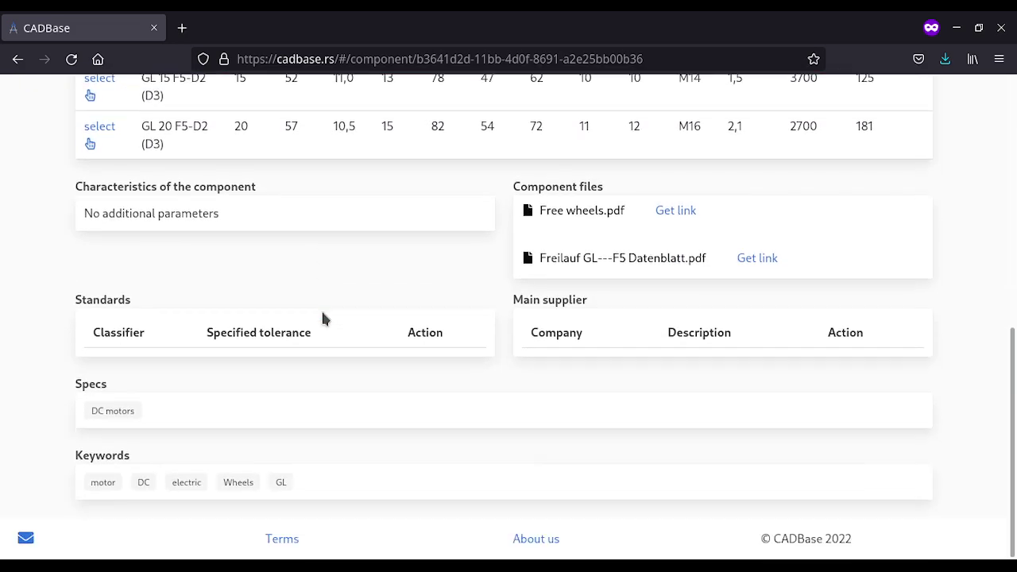
pyautogui.scroll(10, 322, 318)
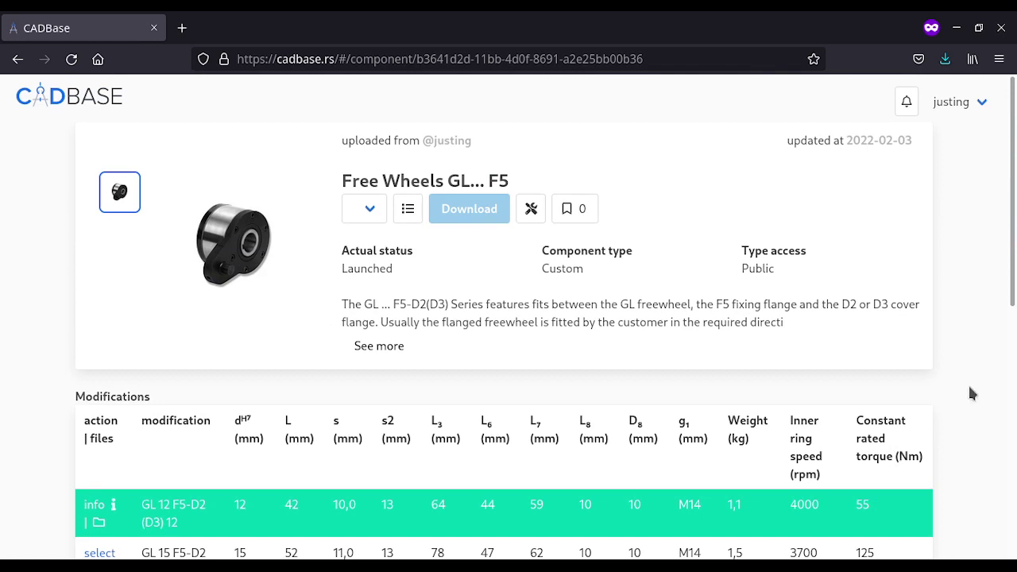
pyautogui.scroll(-4, 686, 352)
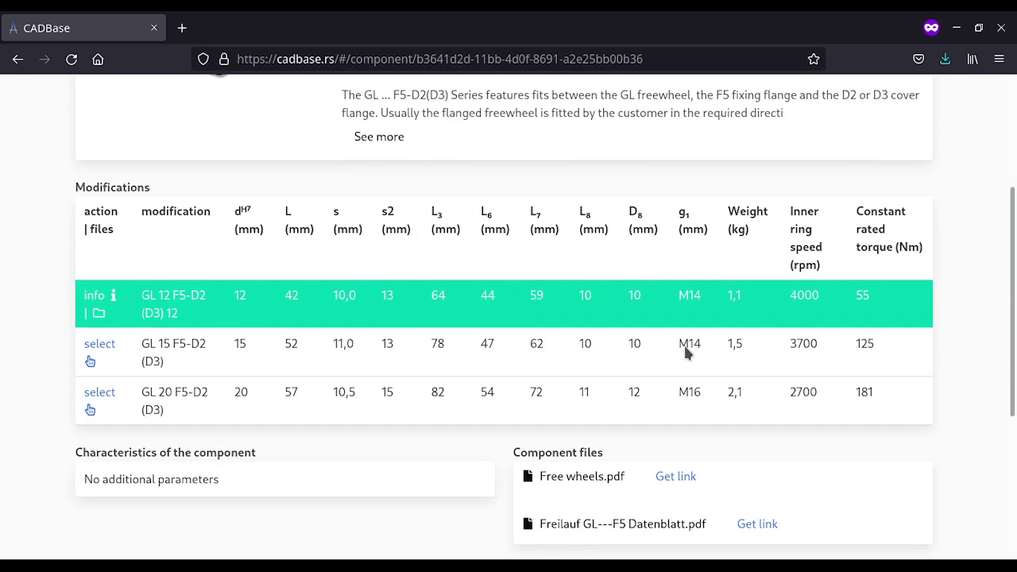
pyautogui.scroll(-2, 687, 354)
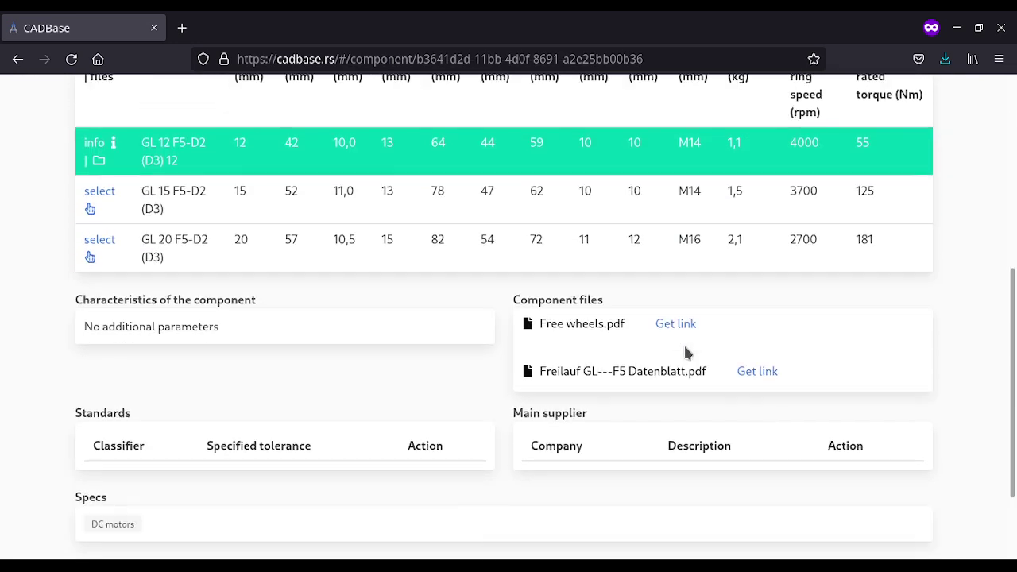
pyautogui.scroll(6, 687, 354)
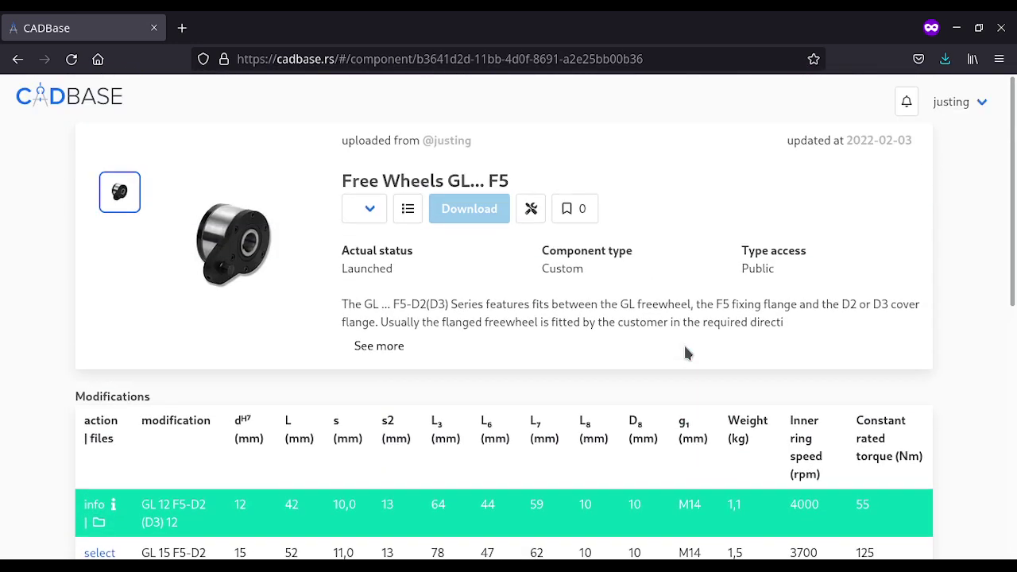
# Step: Show the fileset's file list, check it for the GL 15 and GL 20 F5-D2 (D3) modifications, and hide the list
pyautogui.click(410, 212)
pyautogui.scroll(-3, 452, 340)
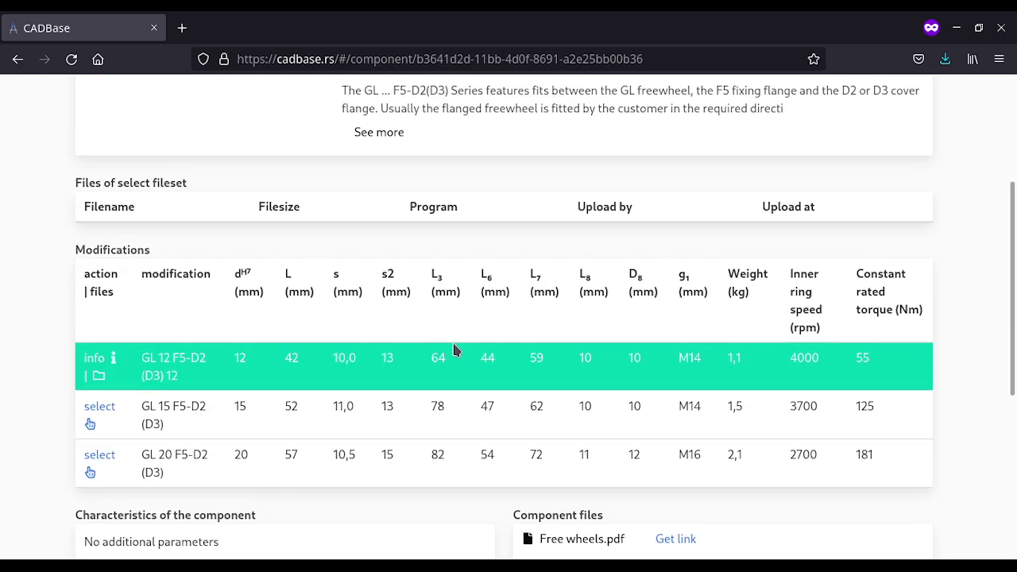
pyautogui.scroll(1, 226, 340)
pyautogui.scroll(-1, 225, 340)
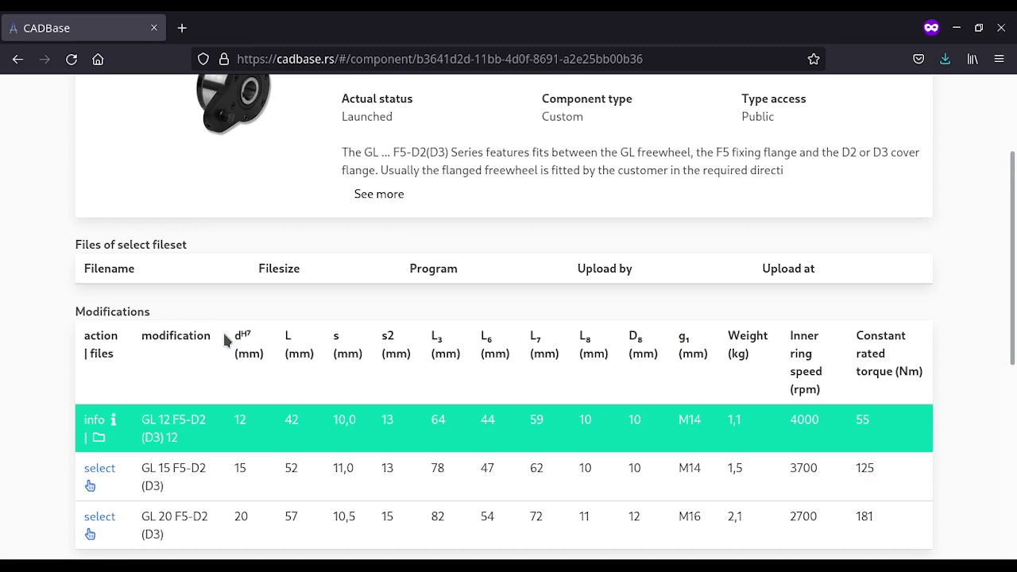
pyautogui.click(97, 471)
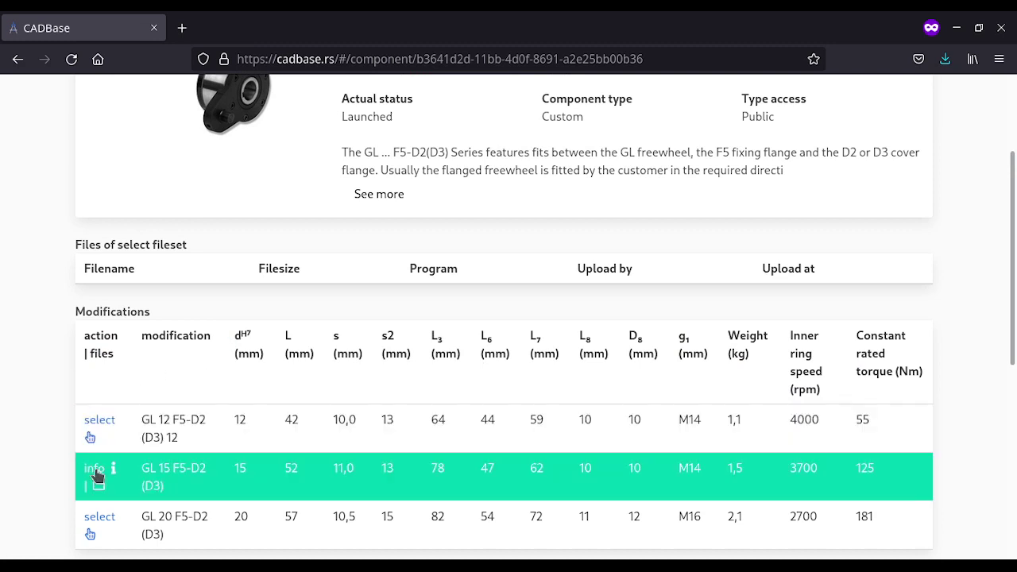
pyautogui.click(98, 518)
pyautogui.scroll(-2, 154, 441)
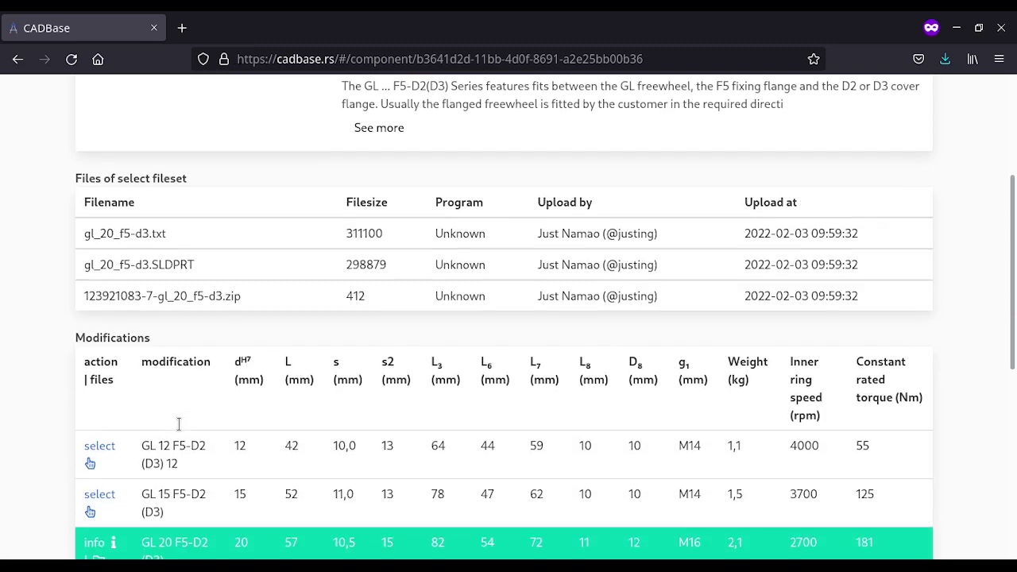
pyautogui.scroll(-4, 179, 425)
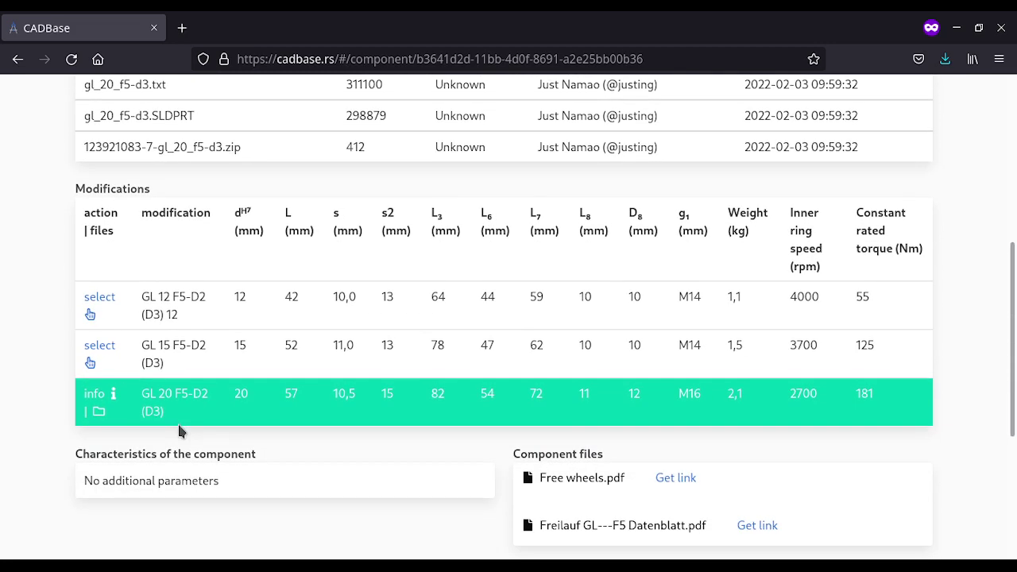
pyautogui.scroll(10, 179, 432)
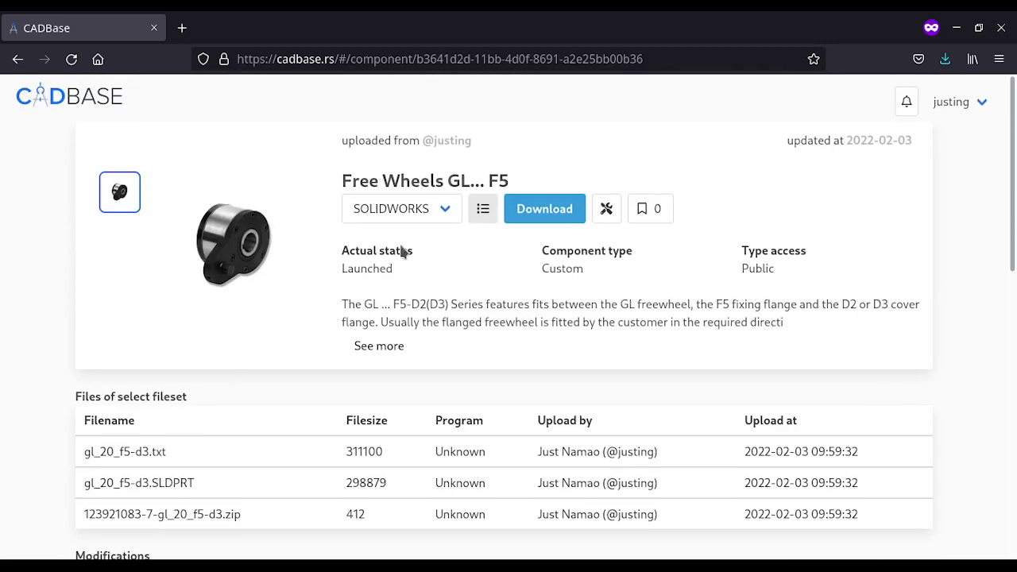
pyautogui.click(482, 209)
# Step: Show the modification files and check them for the GL 20, GL 15 and GL 12 F5-D2 (D3) modifications
pyautogui.scroll(-6, 469, 322)
pyautogui.scroll(-2, 471, 325)
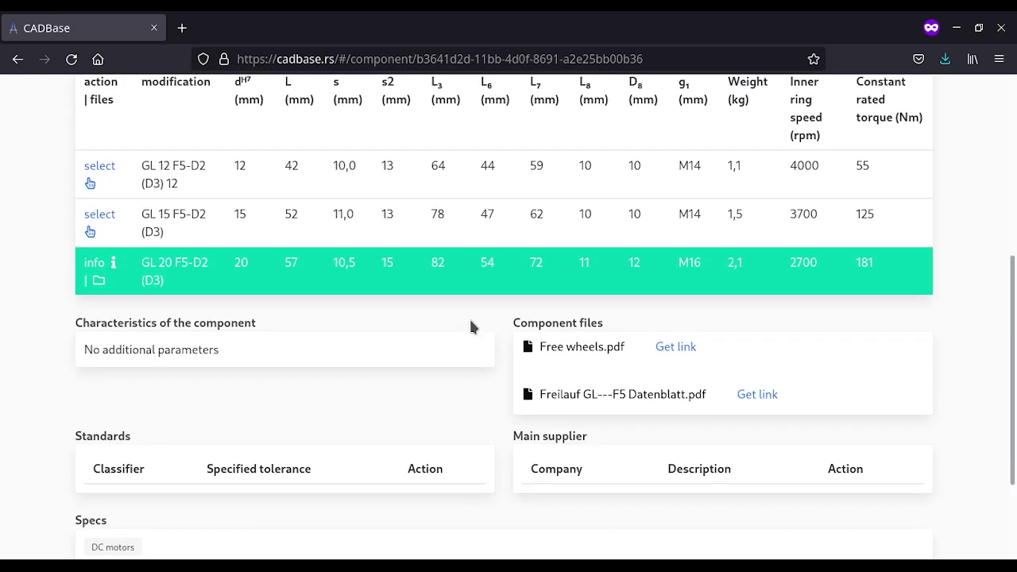
pyautogui.scroll(-3, 471, 326)
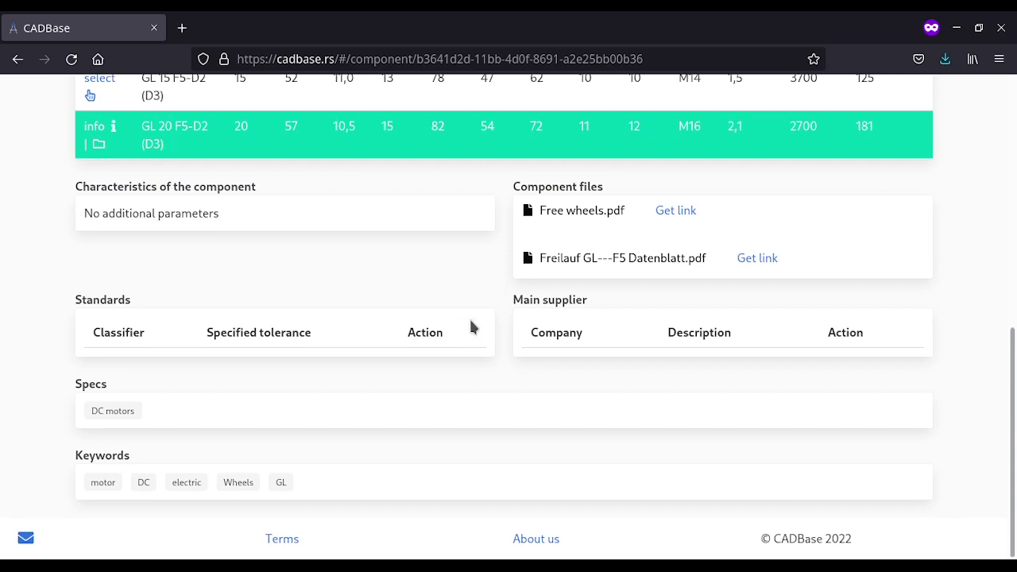
pyautogui.scroll(6, 470, 325)
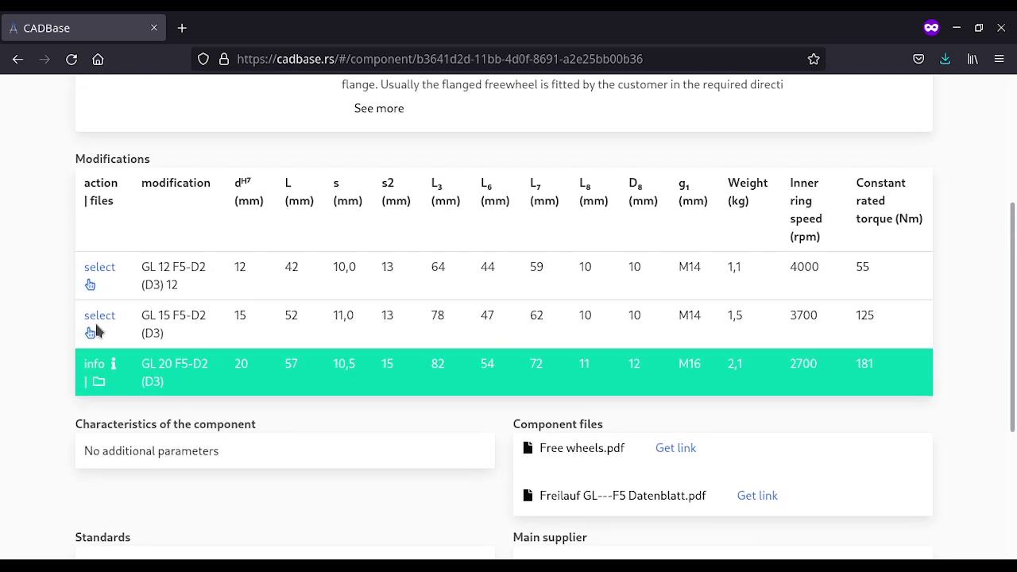
pyautogui.click(99, 382)
pyautogui.scroll(-1, 125, 398)
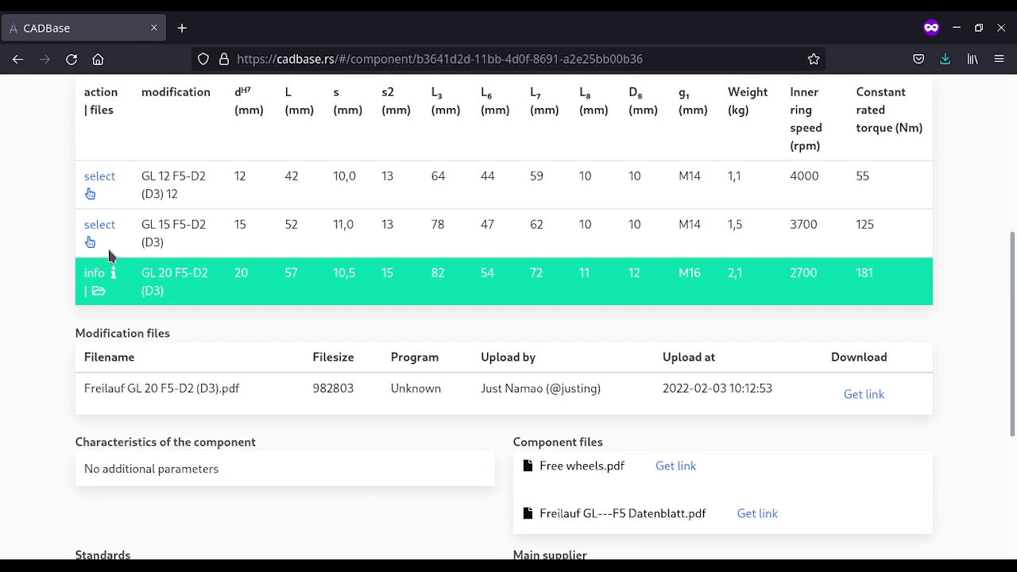
pyautogui.click(99, 226)
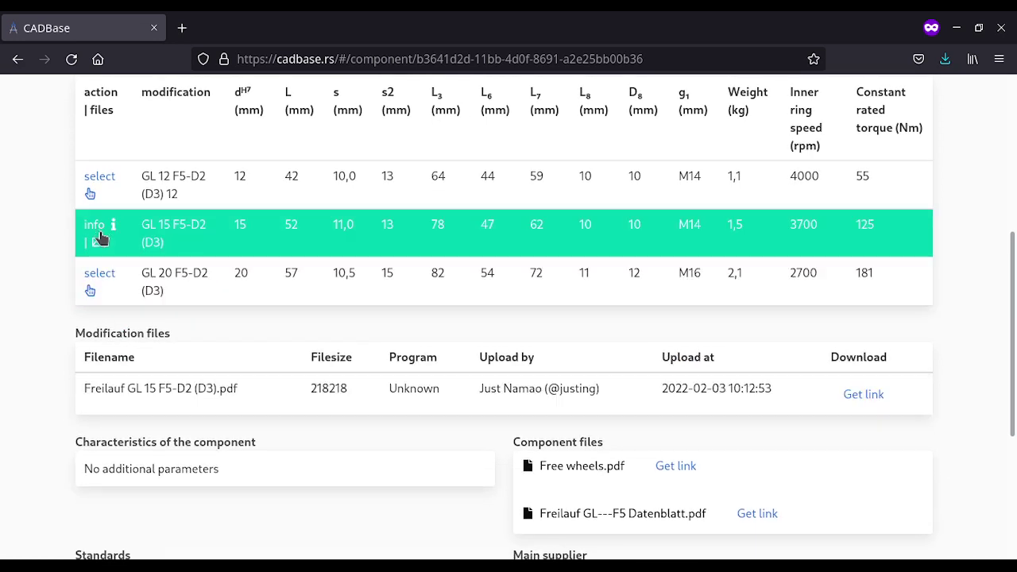
pyautogui.click(96, 180)
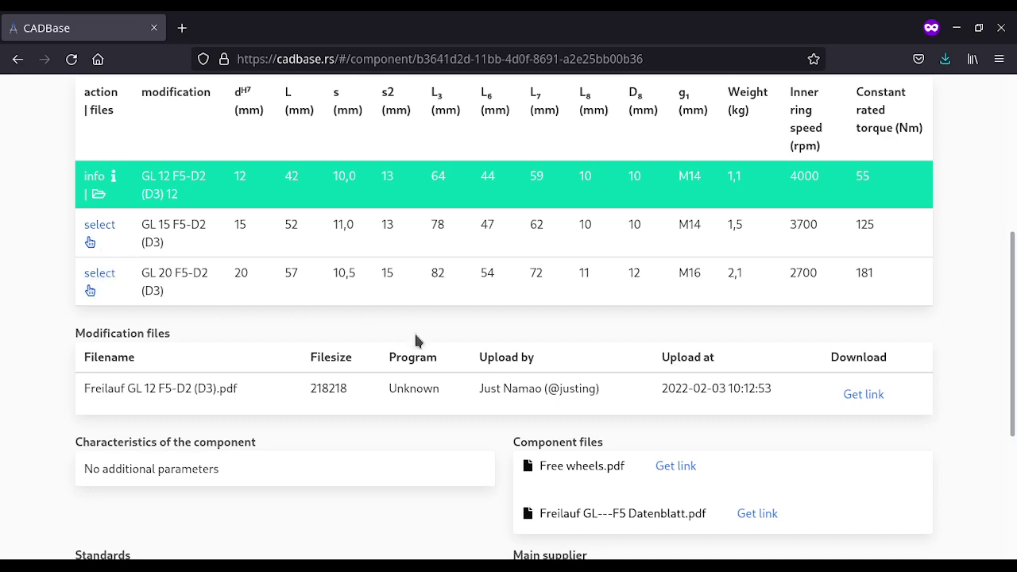
pyautogui.scroll(-3, 409, 340)
pyautogui.scroll(10, 408, 341)
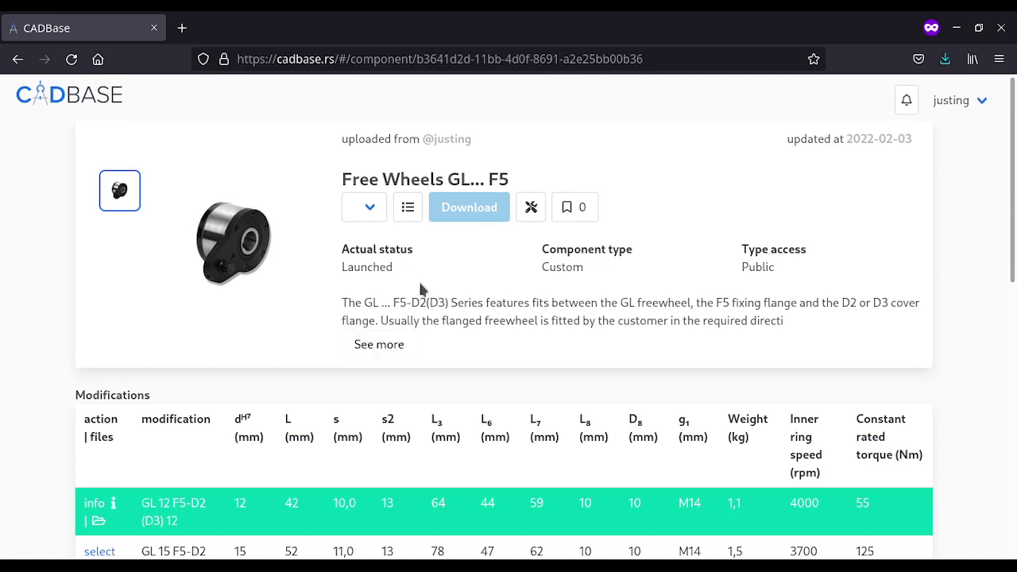
# Step: Return to the component's settings and add the component characteristic GL with the value Freewheel series
pyautogui.click(531, 207)
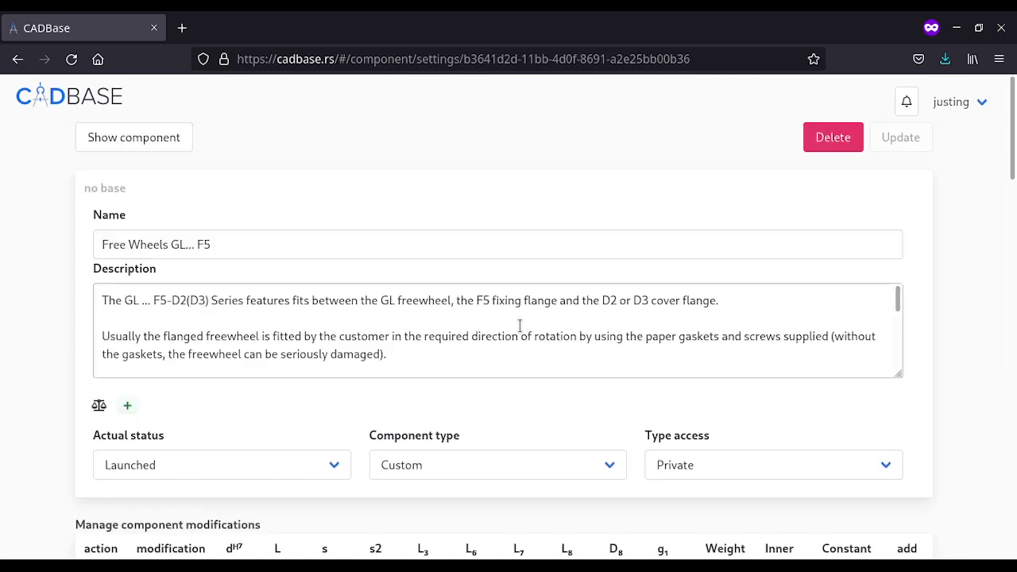
pyautogui.scroll(-3, 520, 326)
pyautogui.scroll(-10, 524, 438)
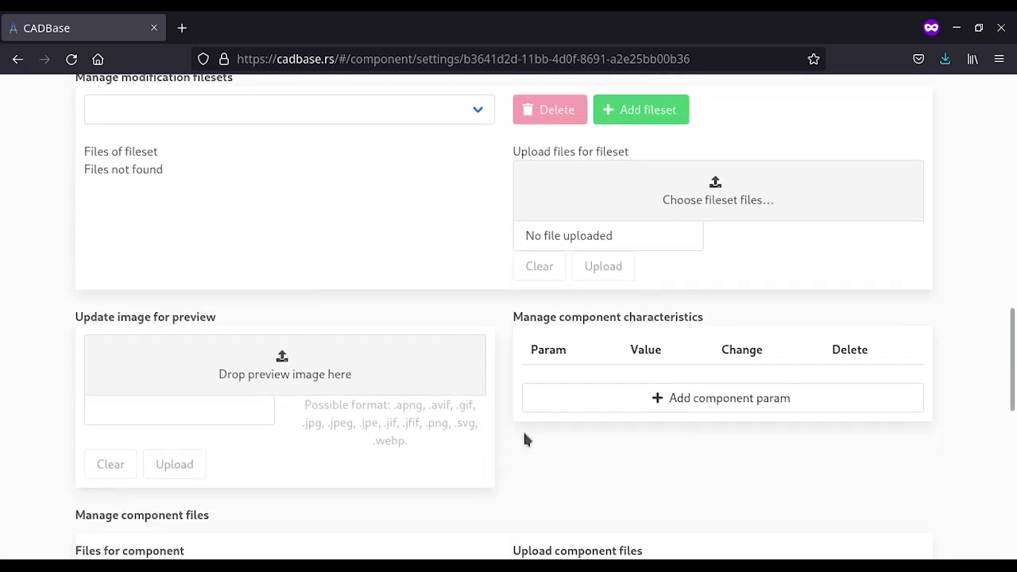
pyautogui.scroll(-1, 521, 421)
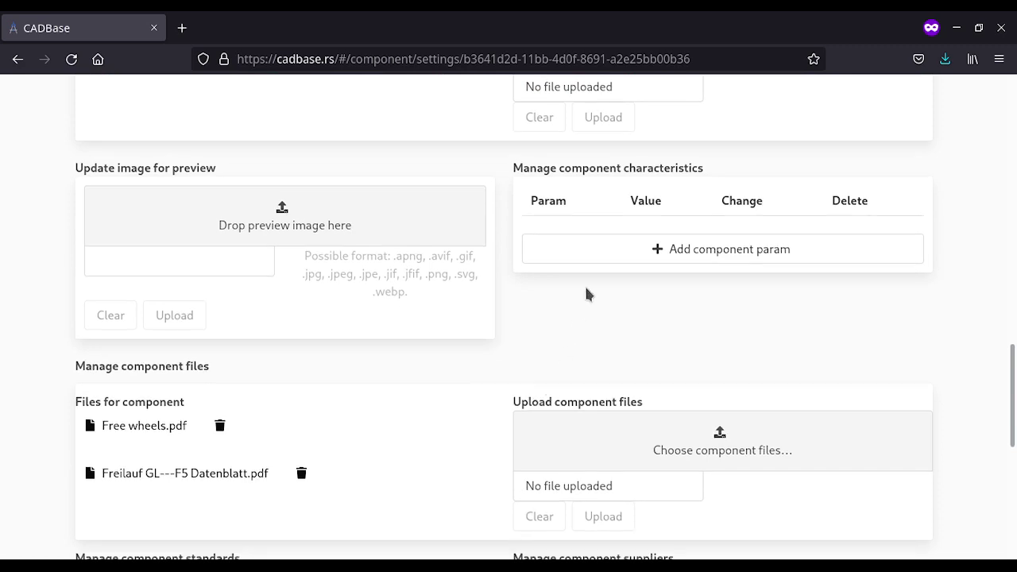
pyautogui.click(604, 257)
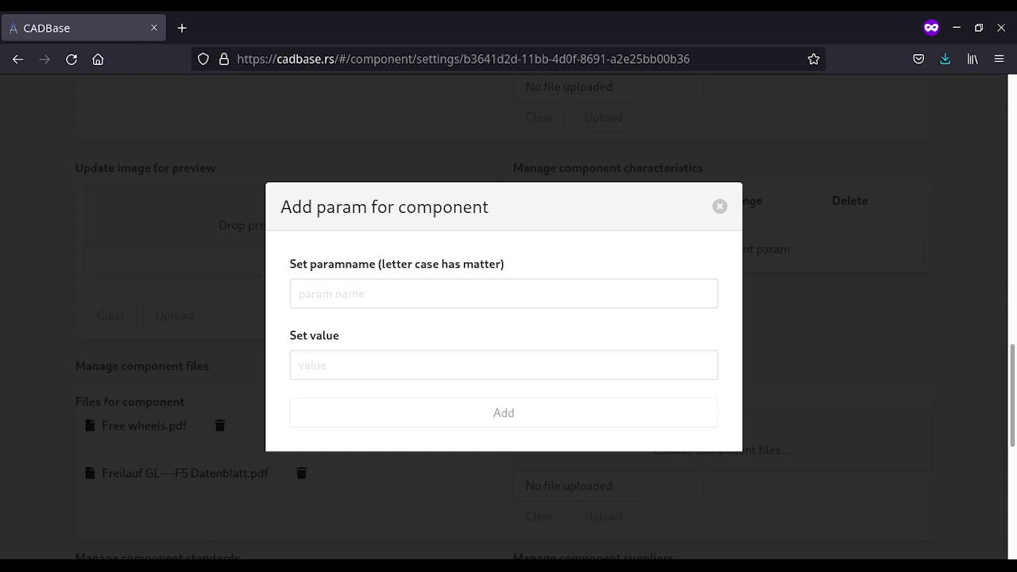
pyautogui.click(405, 295)
pyautogui.write('G')
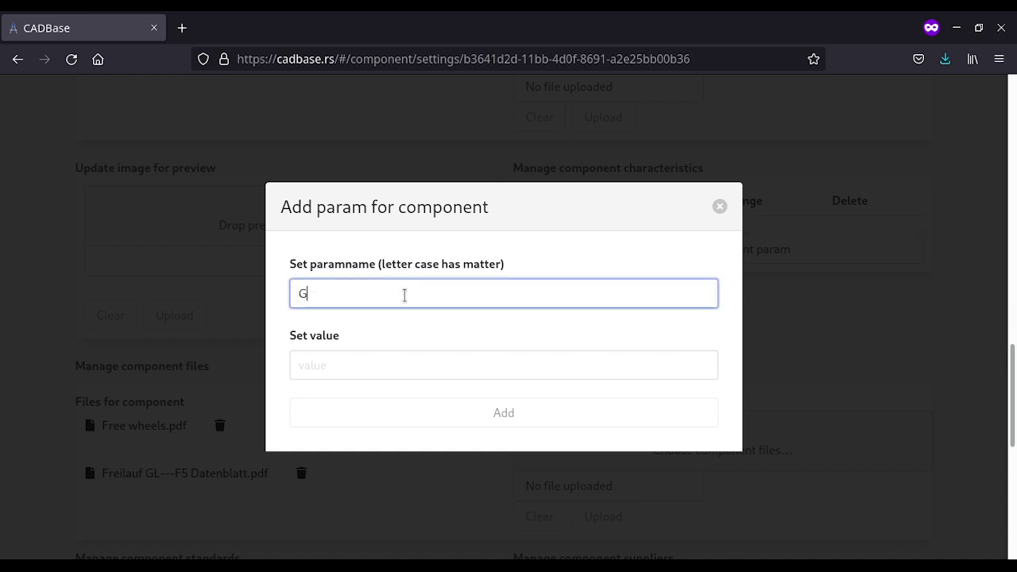
pyautogui.write('L')
pyautogui.press('Tab')
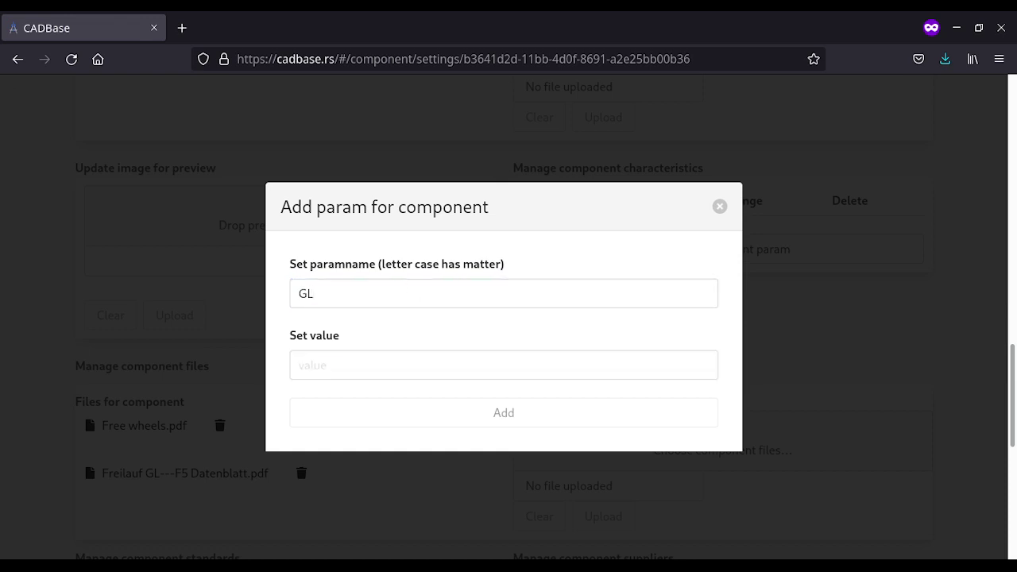
pyautogui.write('Freewheel series')
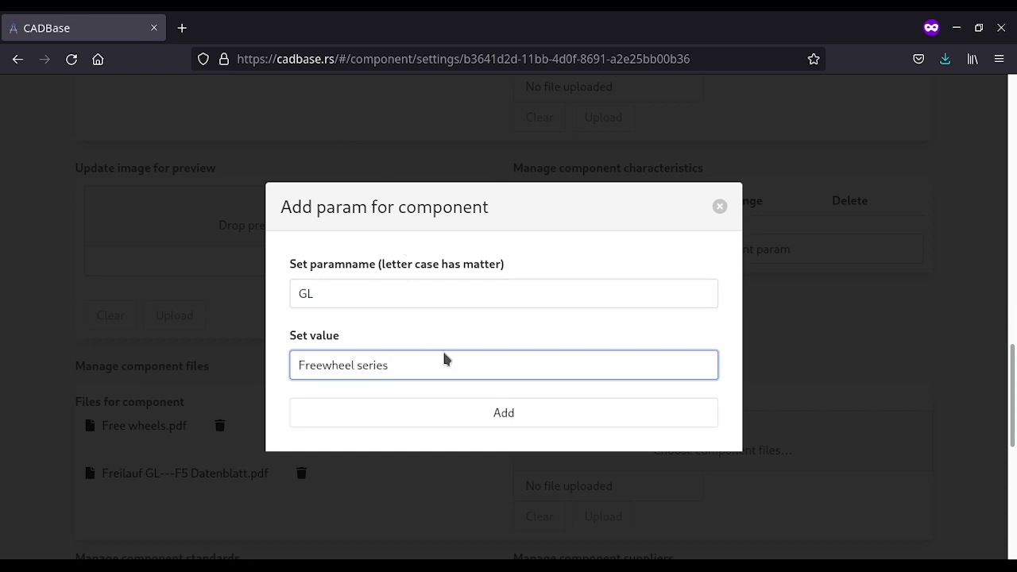
pyautogui.click(483, 428)
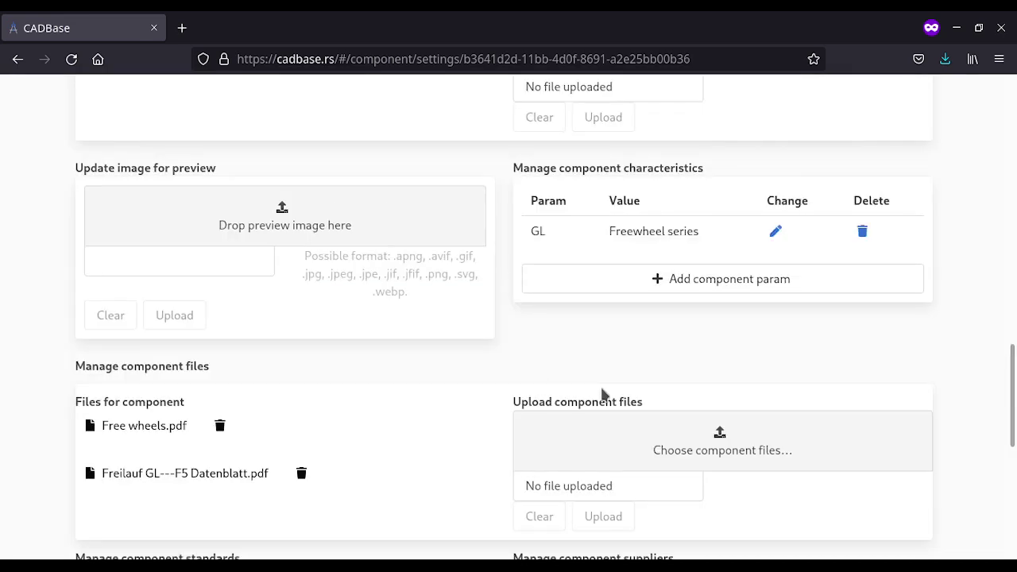
# Step: Add the component characteristic zz(z) with the value Inner Ø (shaft)
pyautogui.click(652, 281)
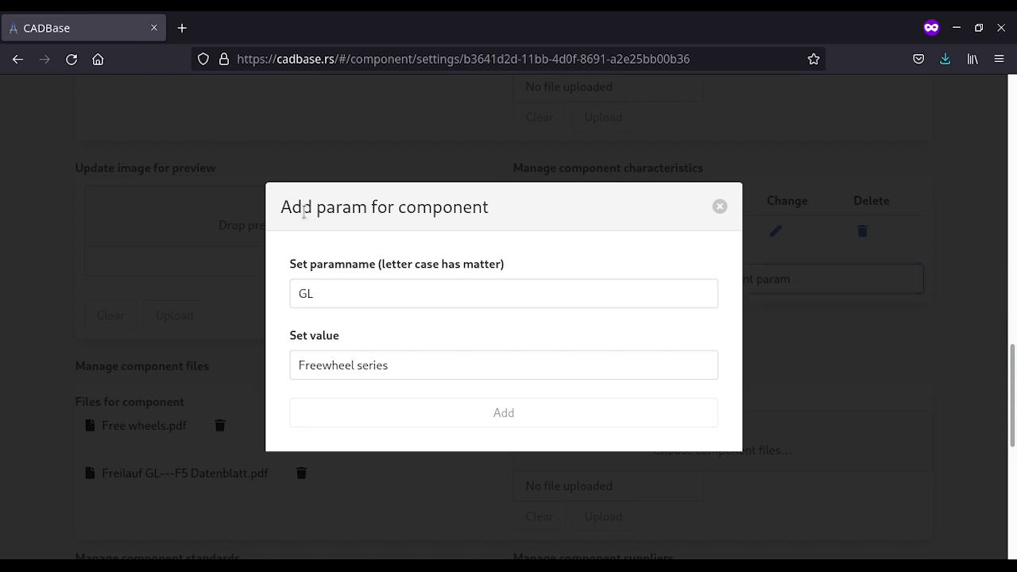
pyautogui.tripleClick(329, 291)
pyautogui.write('zz(z)')
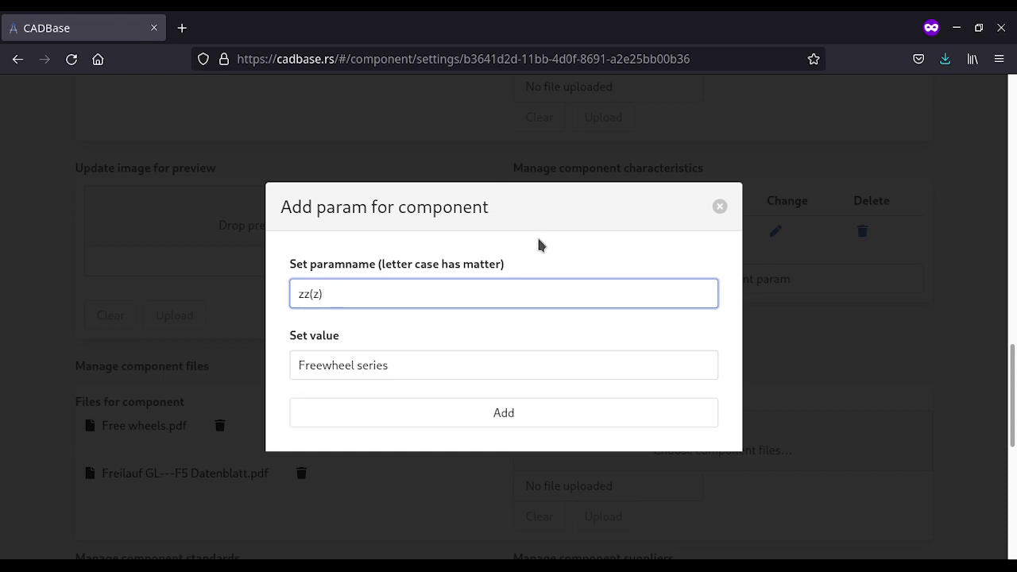
pyautogui.click(514, 348)
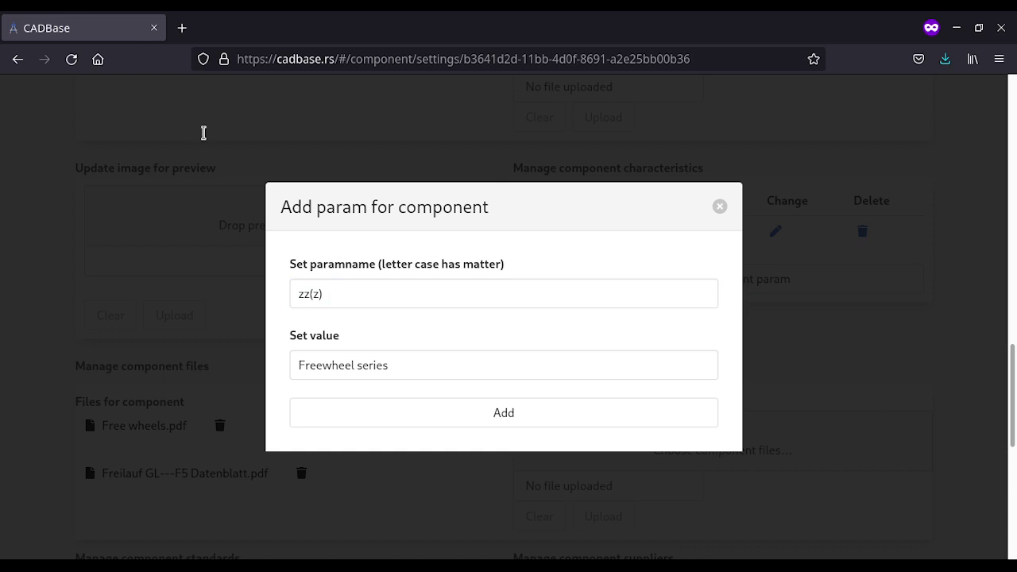
pyautogui.click(421, 278)
pyautogui.tripleClick(452, 369)
pyautogui.write('Inner Ø (shaft)')
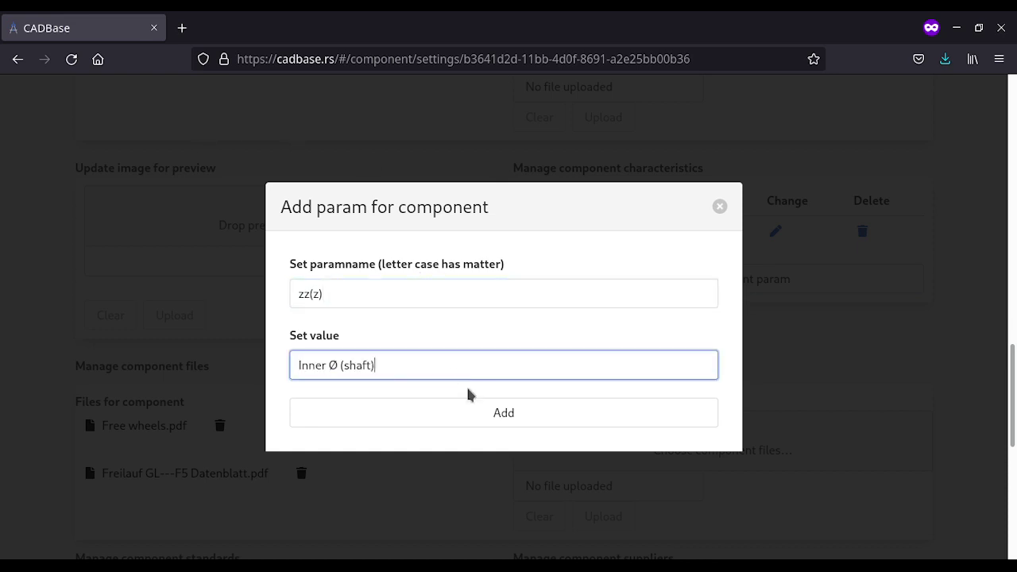
pyautogui.click(482, 413)
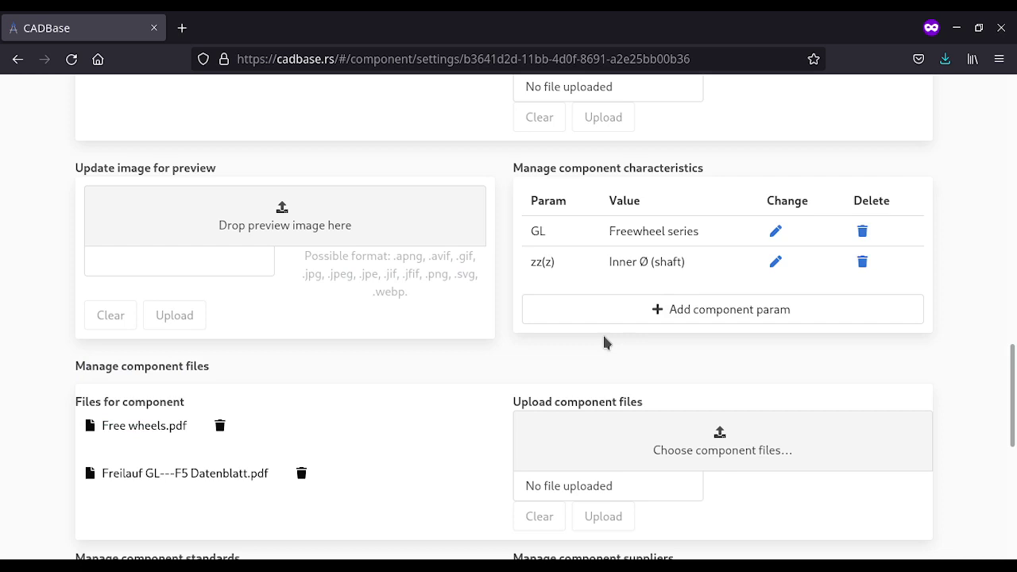
# Step: Add the component characteristic F5 with the value Flange type
pyautogui.click(663, 311)
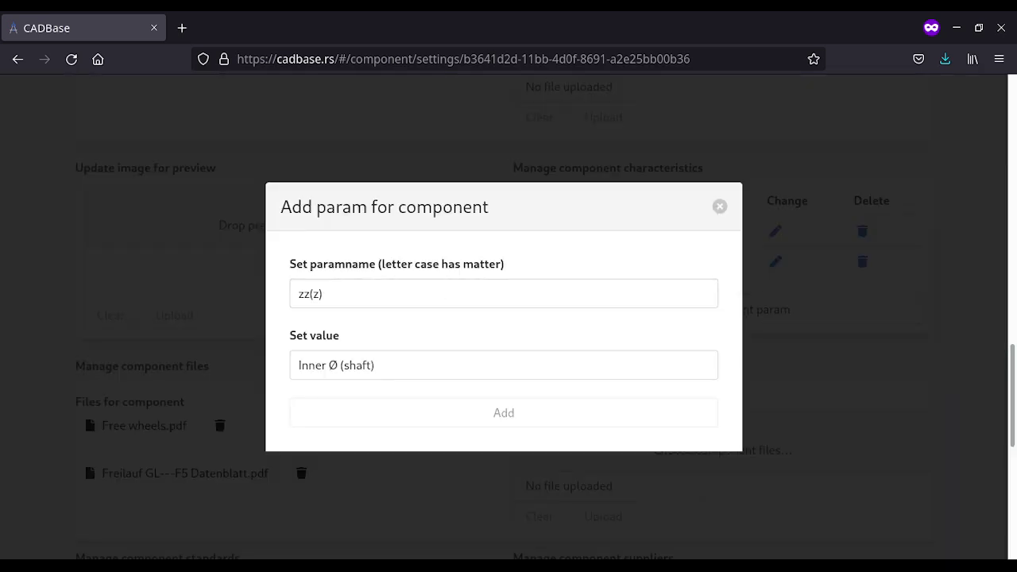
pyautogui.tripleClick(377, 293)
pyautogui.write('F5')
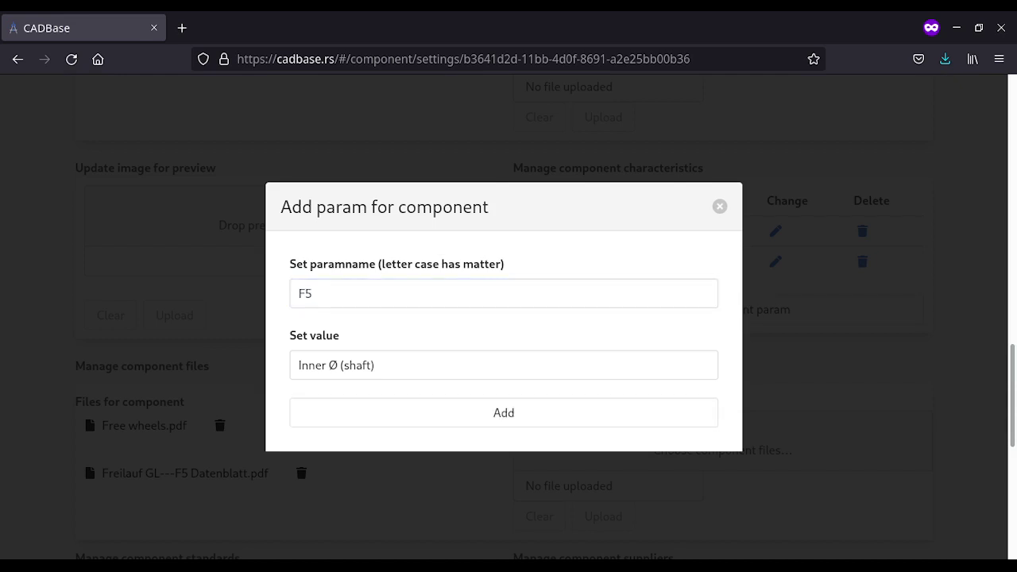
pyautogui.tripleClick(386, 367)
pyautogui.write('Flange type')
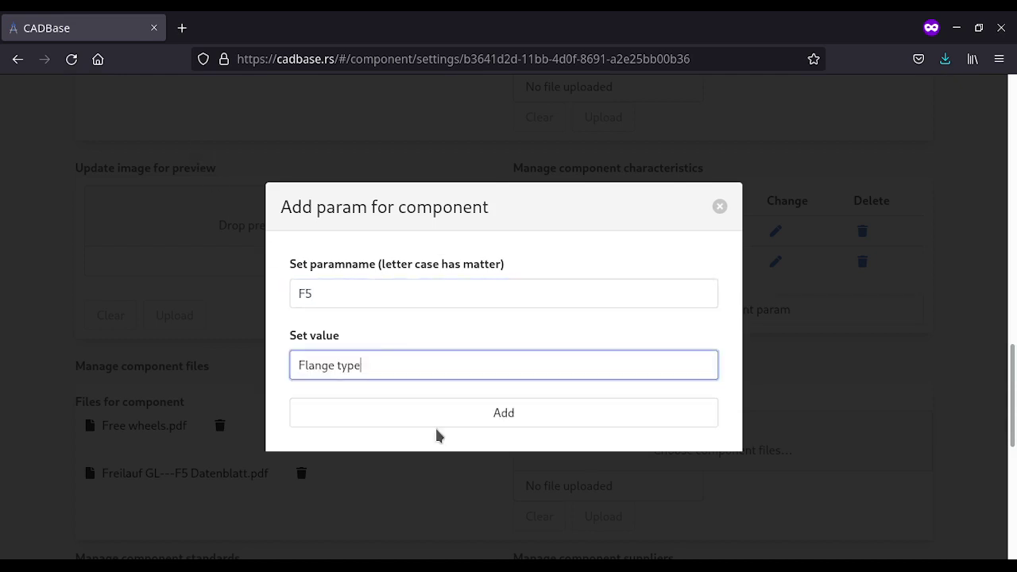
pyautogui.click(453, 414)
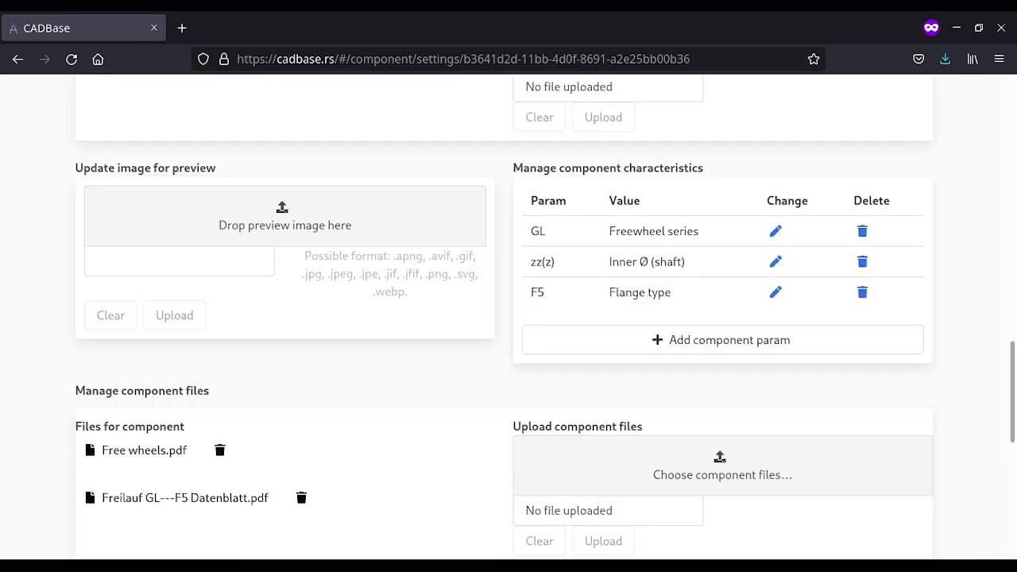
# Step: Add the component characteristic -D2/D3 with the value Cover type
pyautogui.click(726, 340)
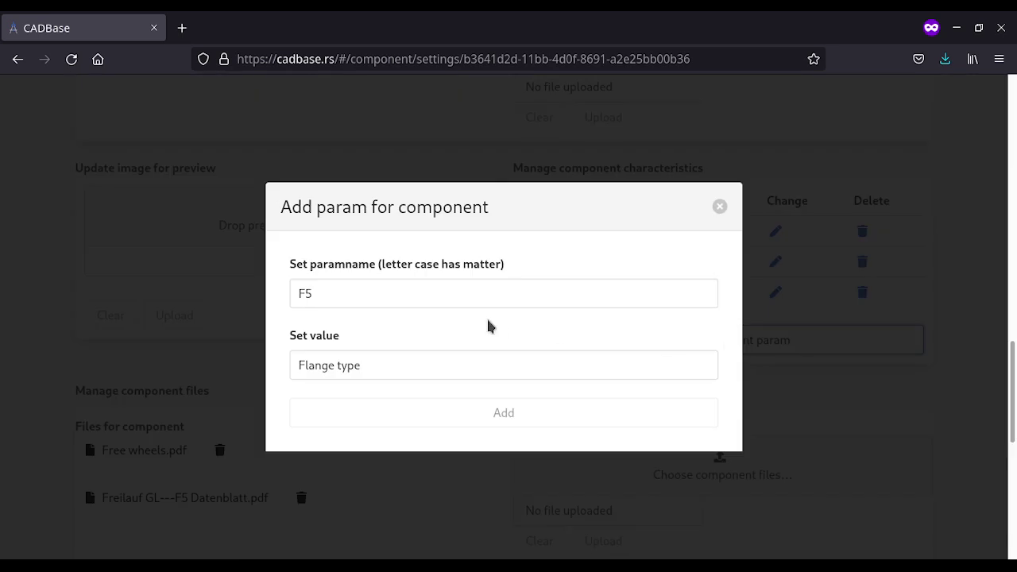
pyautogui.click(517, 289)
pyautogui.hotkey('ctrl', 'a')
pyautogui.write('-D2/D3')
pyautogui.hotkey('alt', 'Tab')
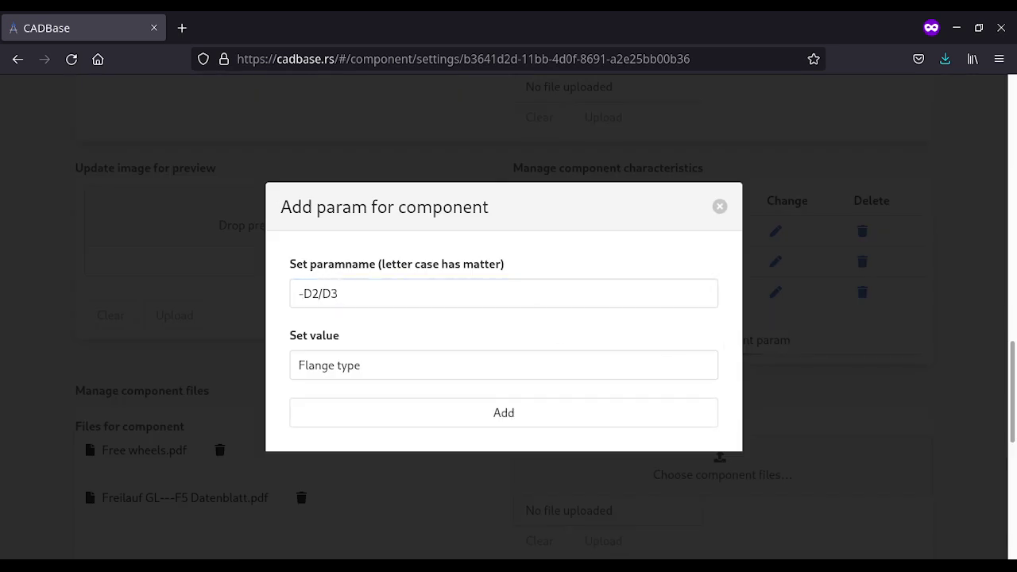
pyautogui.hotkey('alt', 'Tab')
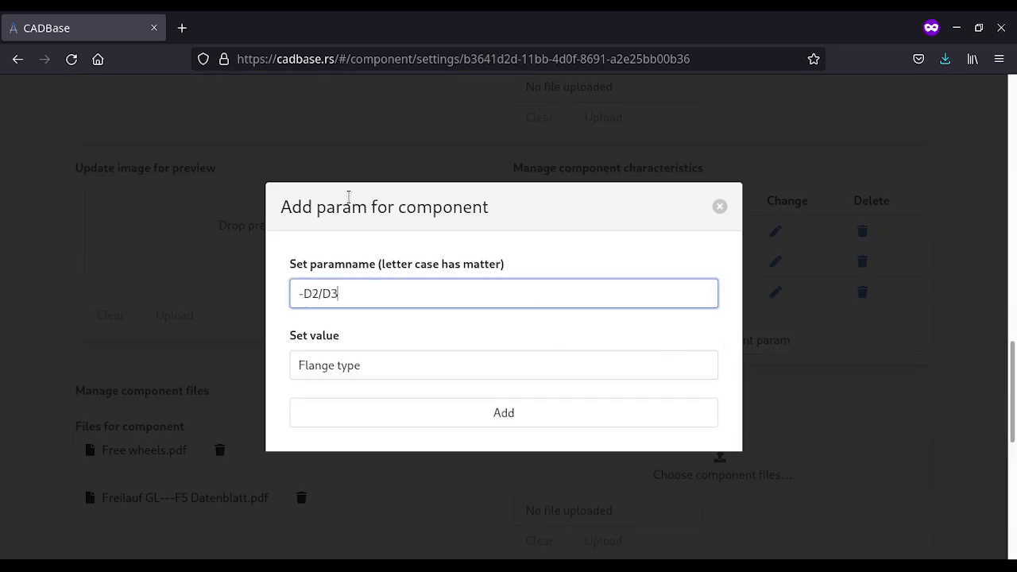
pyautogui.click(470, 365)
pyautogui.hotkey('ctrl', 'a')
pyautogui.write('Cover type')
pyautogui.click(483, 413)
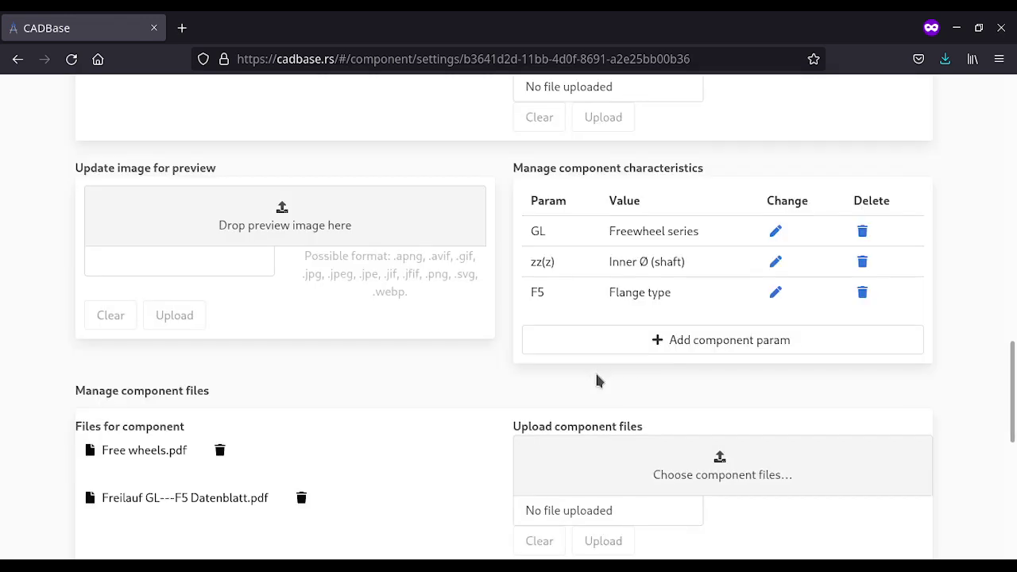
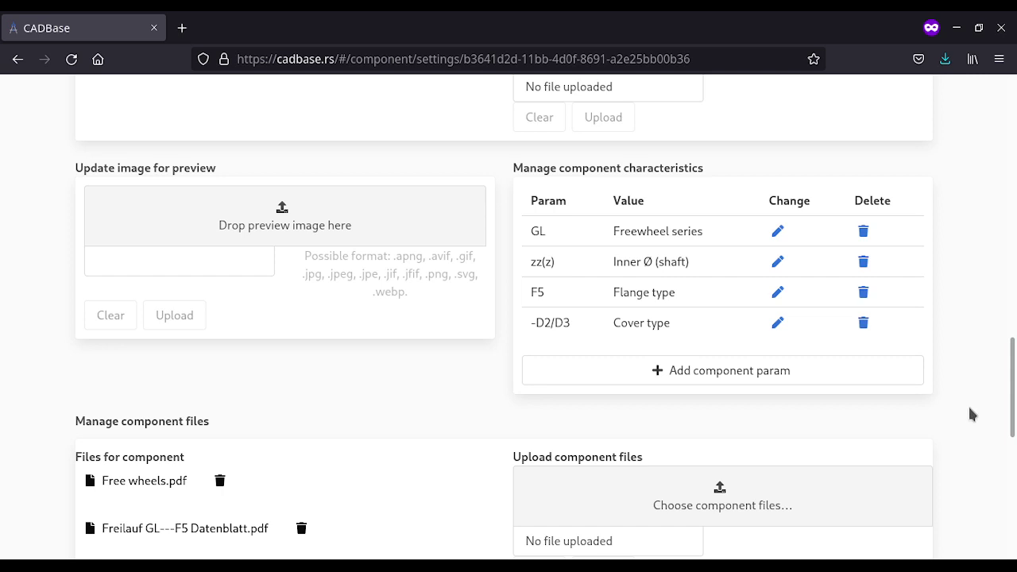
# Step: Look over the modifications and general details in the component's settings and return to the component's public view
pyautogui.scroll(5, 856, 399)
pyautogui.scroll(10, 854, 399)
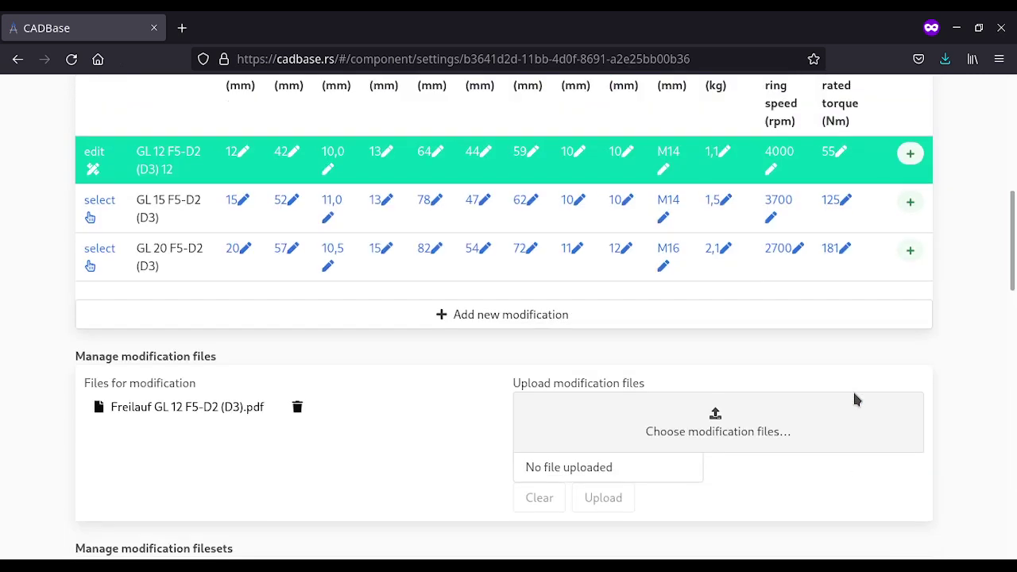
pyautogui.scroll(-1, 550, 318)
pyautogui.scroll(-2, 551, 317)
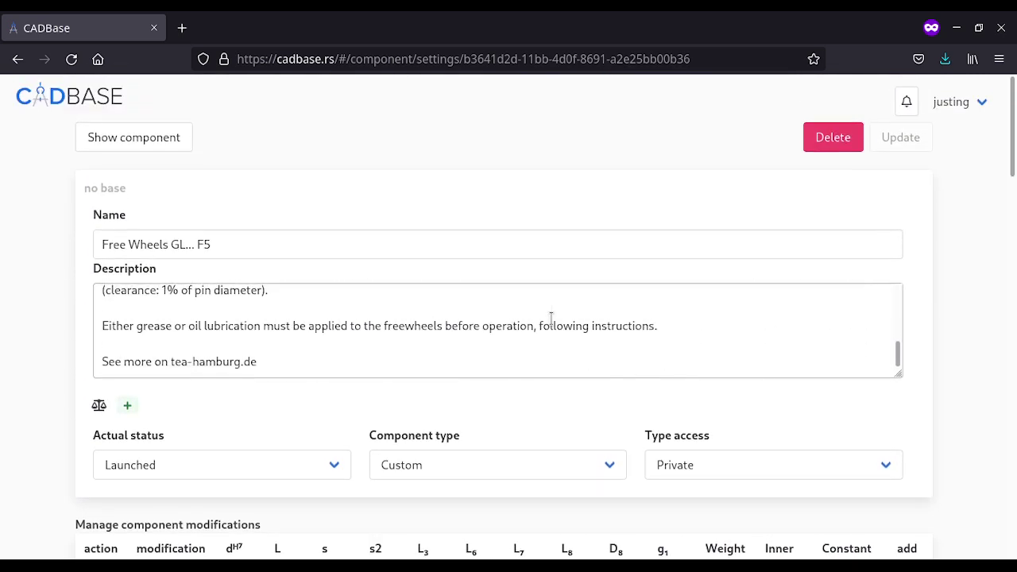
pyautogui.scroll(-8, 536, 420)
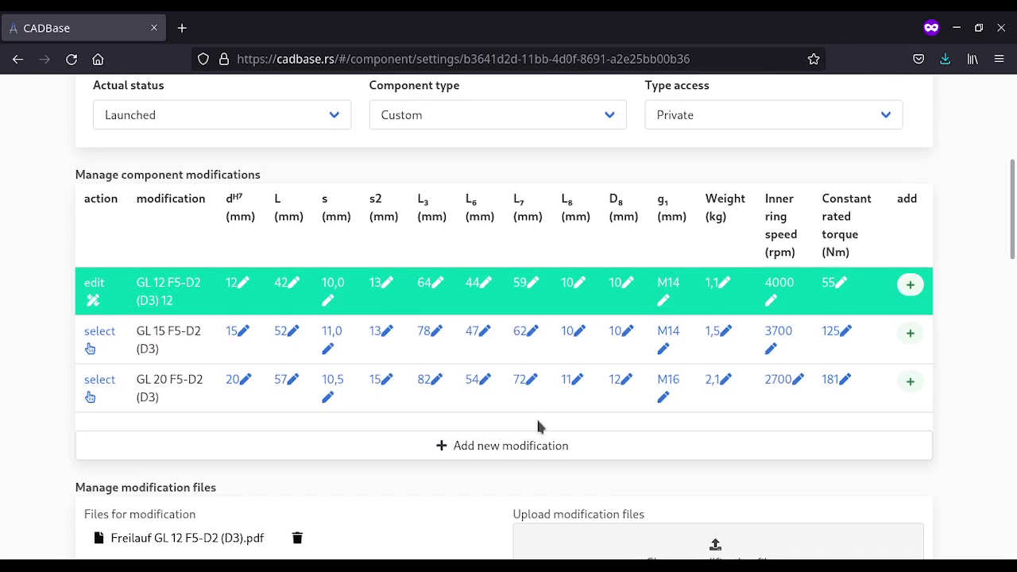
pyautogui.scroll(8, 537, 427)
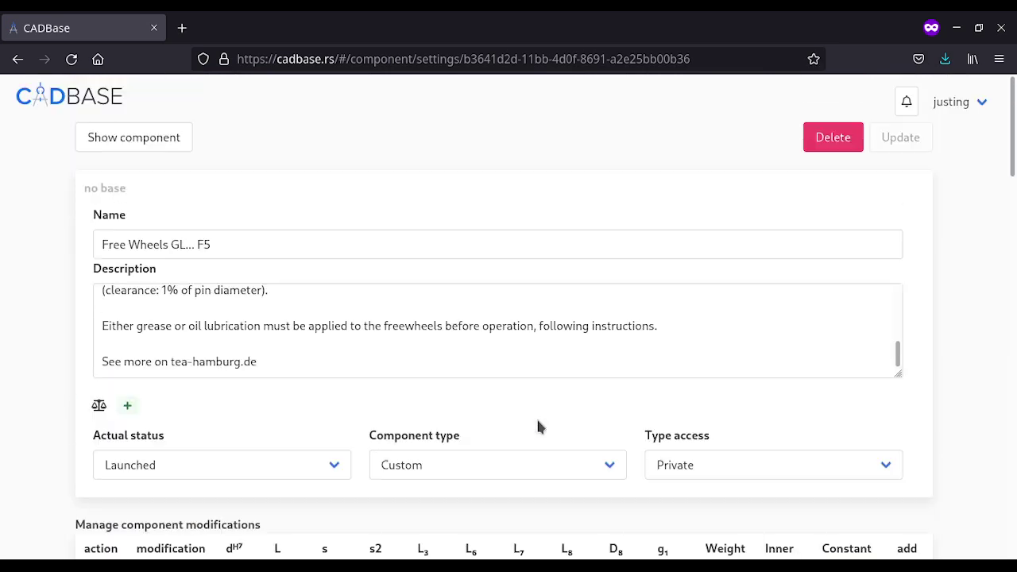
pyautogui.click(170, 136)
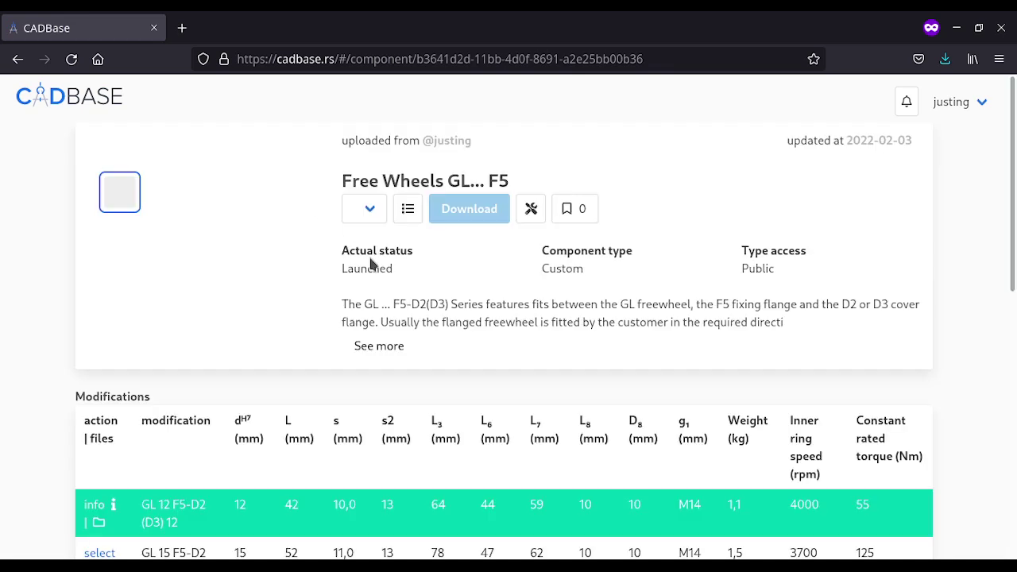
# Step: Expand the full list of component characteristics and review it along with the modifications table, component files, specs and keywords
pyautogui.scroll(-5, 370, 264)
pyautogui.scroll(5, 370, 263)
pyautogui.scroll(-9, 370, 264)
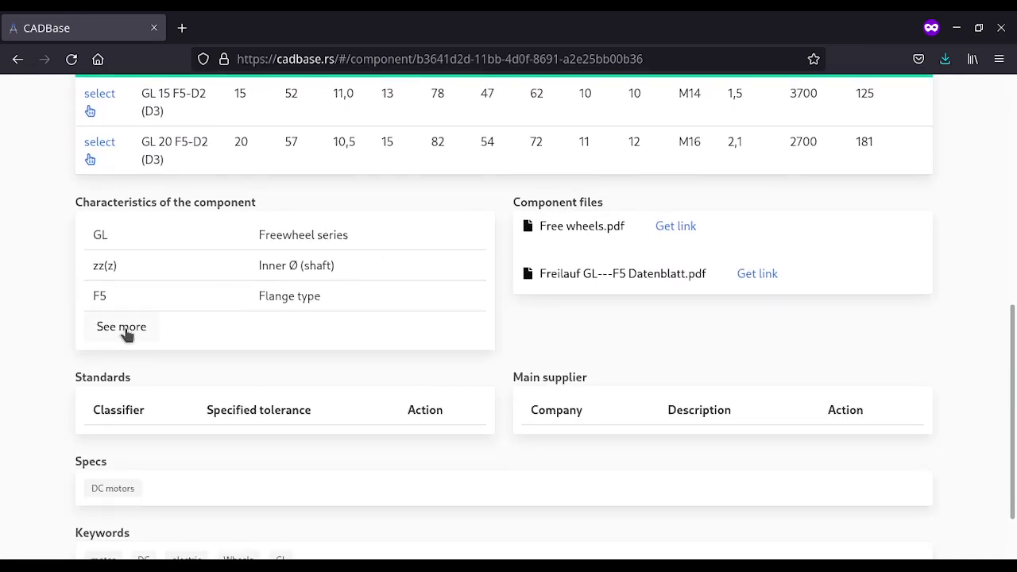
pyautogui.click(126, 329)
pyautogui.scroll(-3, 269, 395)
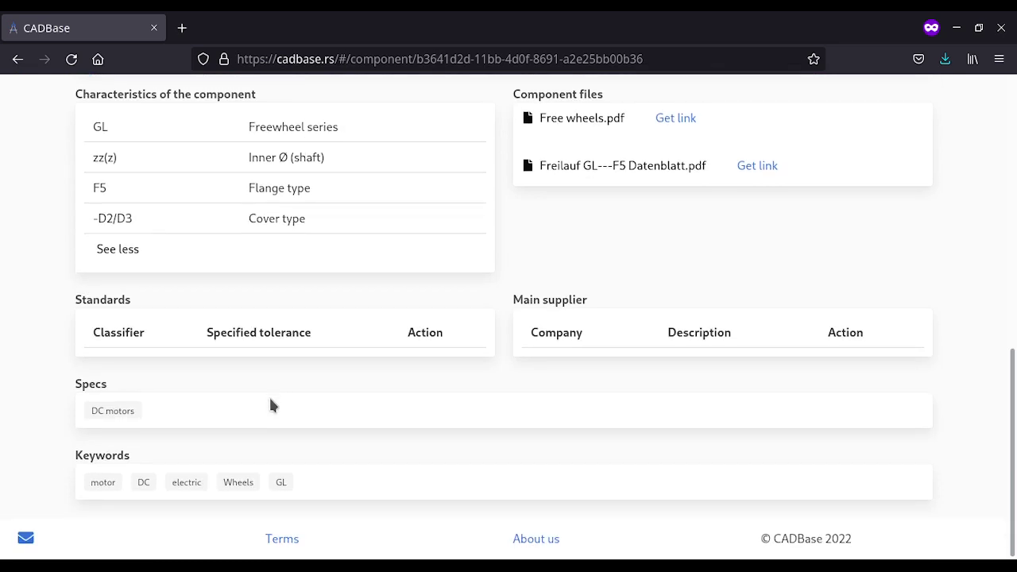
pyautogui.scroll(4, 270, 405)
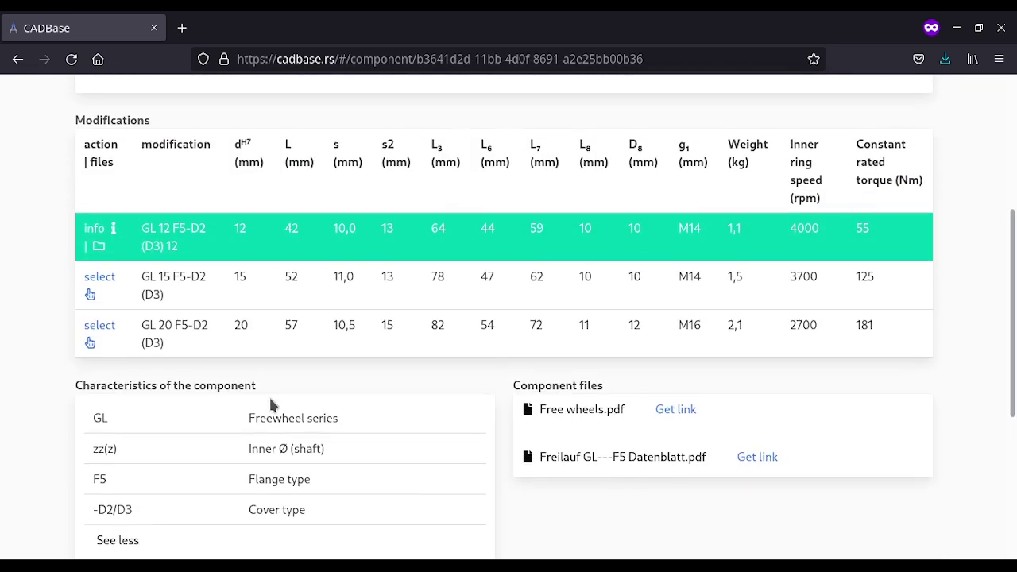
pyautogui.scroll(-1, 270, 401)
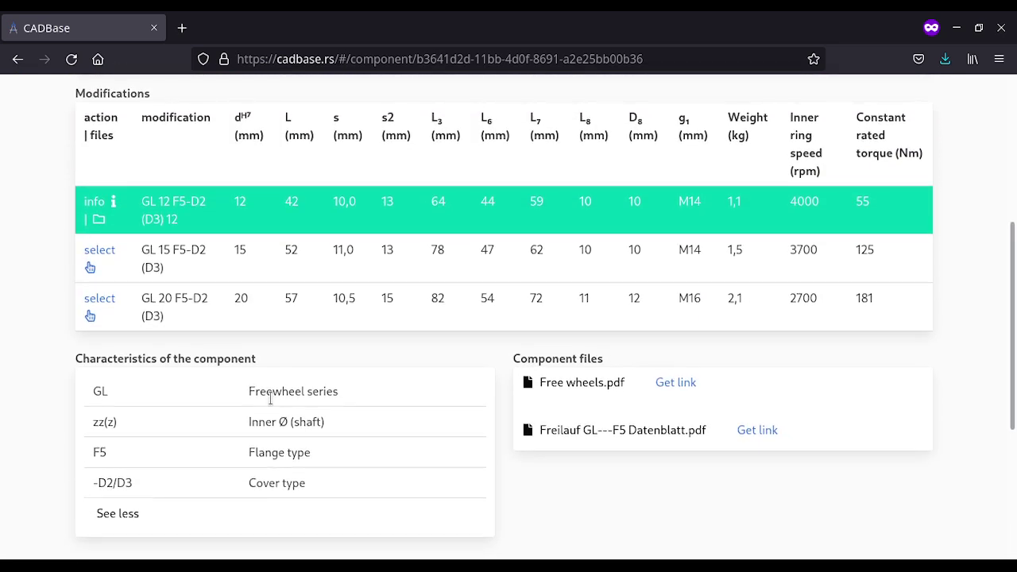
pyautogui.scroll(-5, 270, 399)
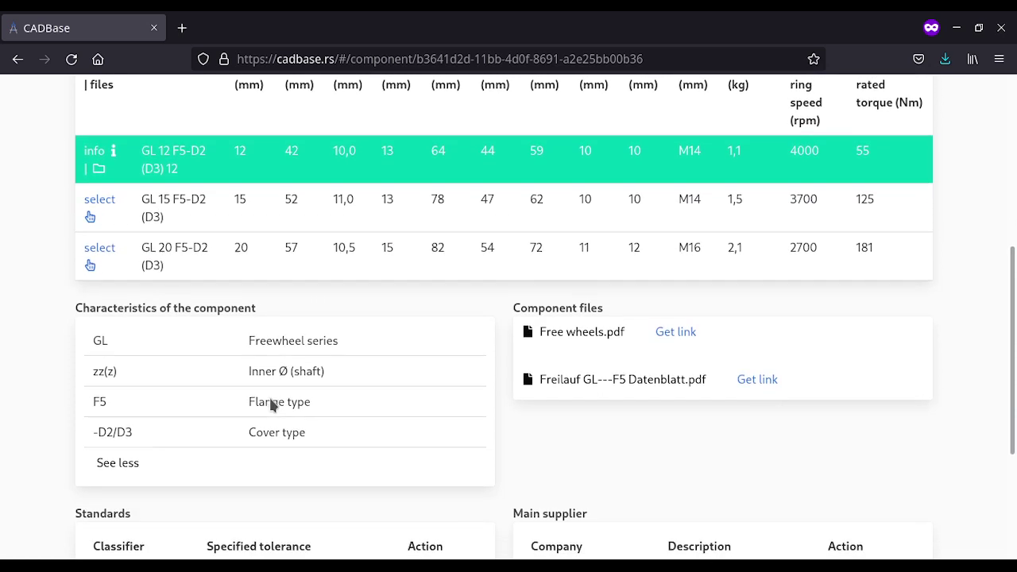